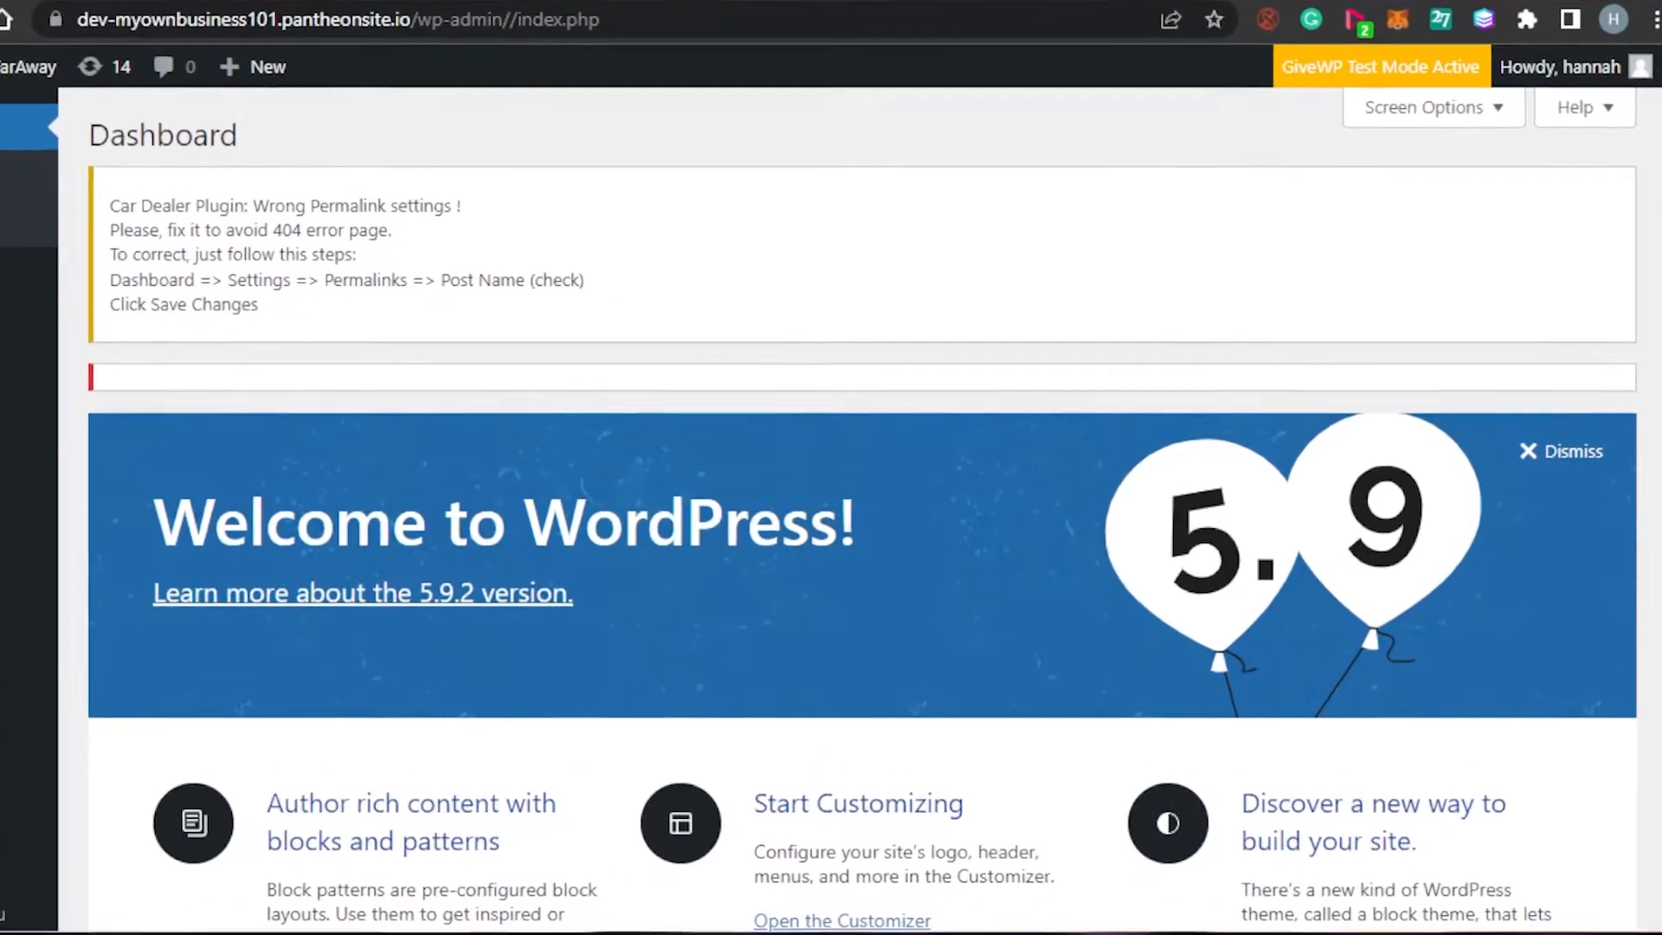
Look over the WordPress dashboard, then go to Plugins > Add New
scroll(917, 519, "down", 8)
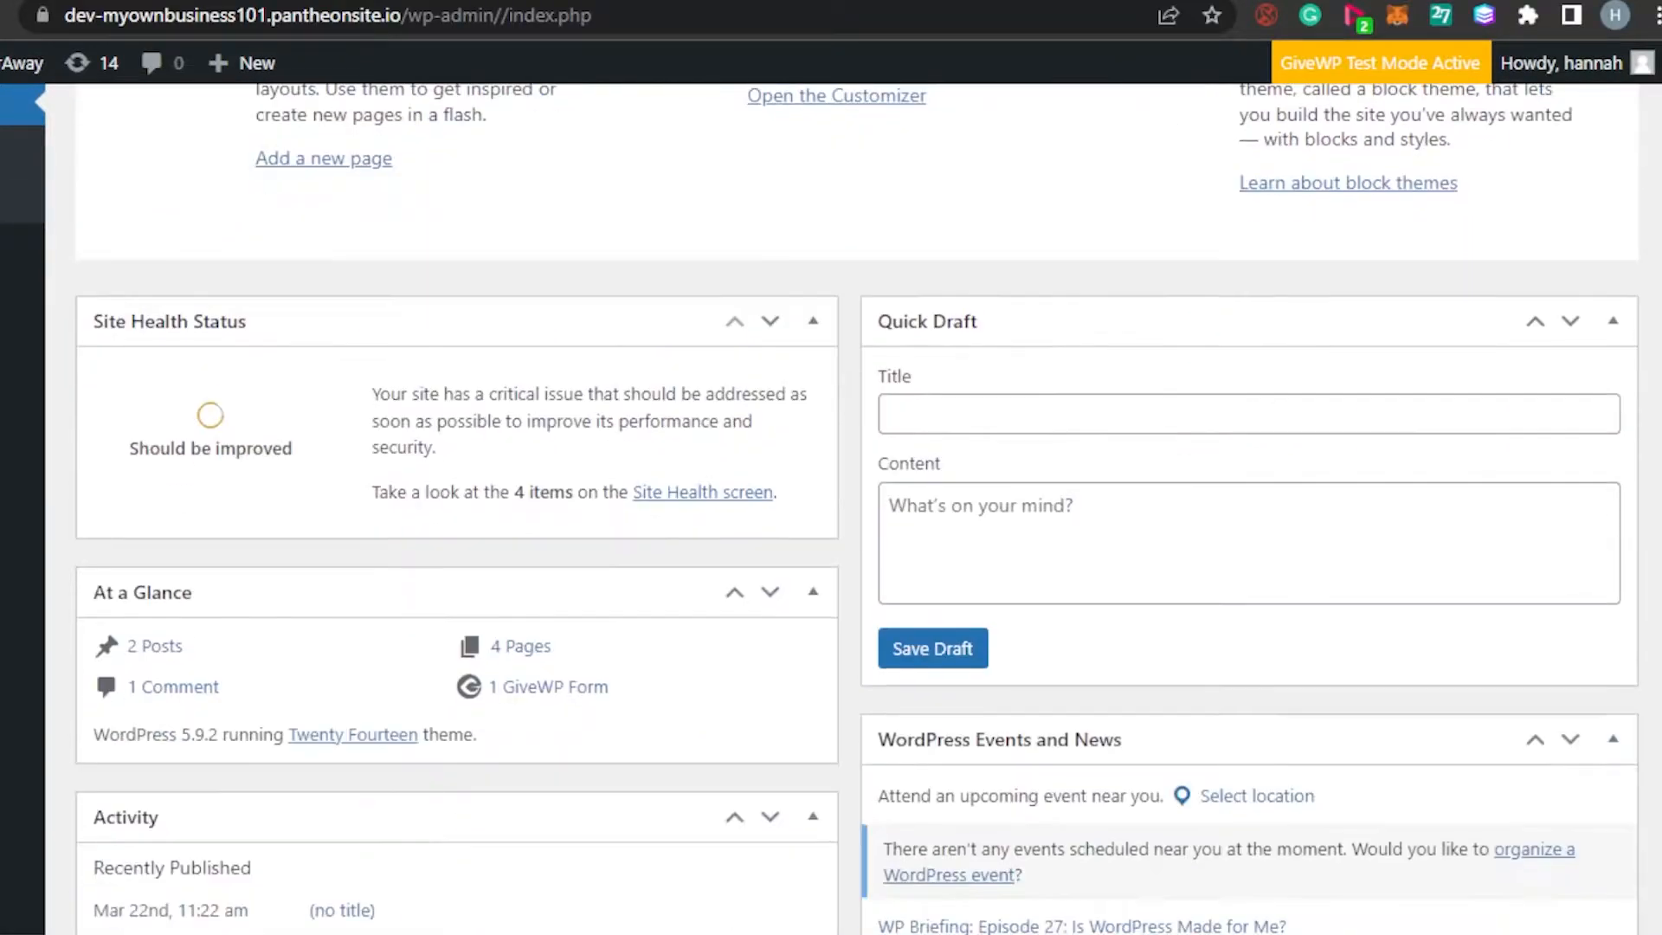
scroll(856, 519, "down", 15)
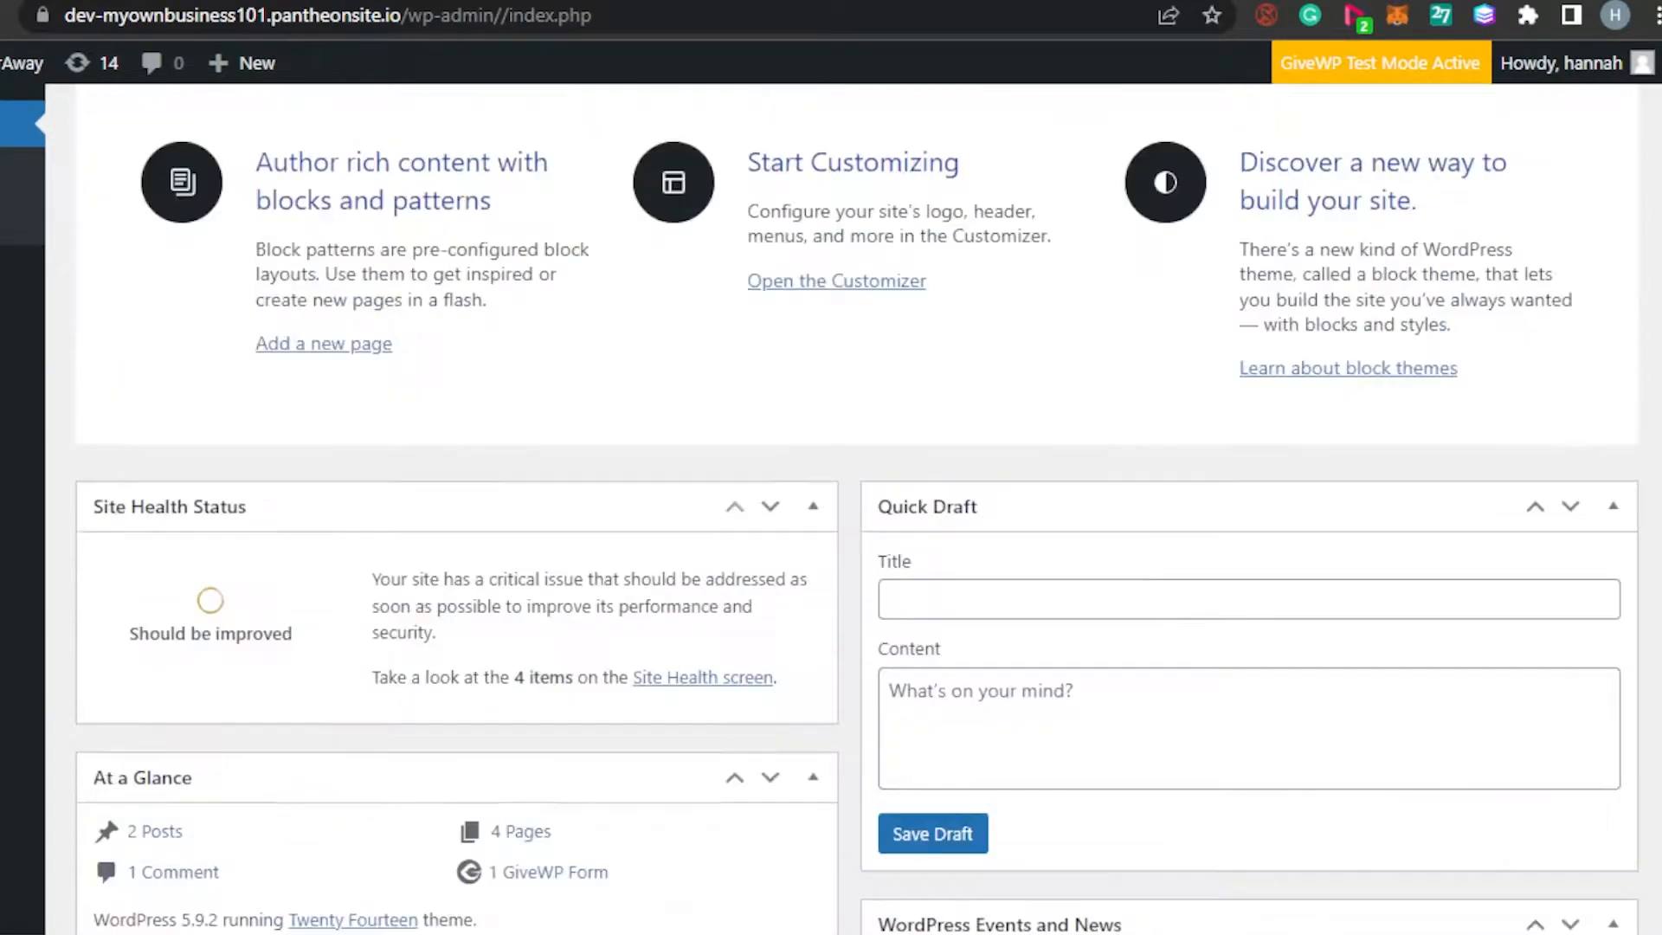
scroll(857, 519, "up", 7)
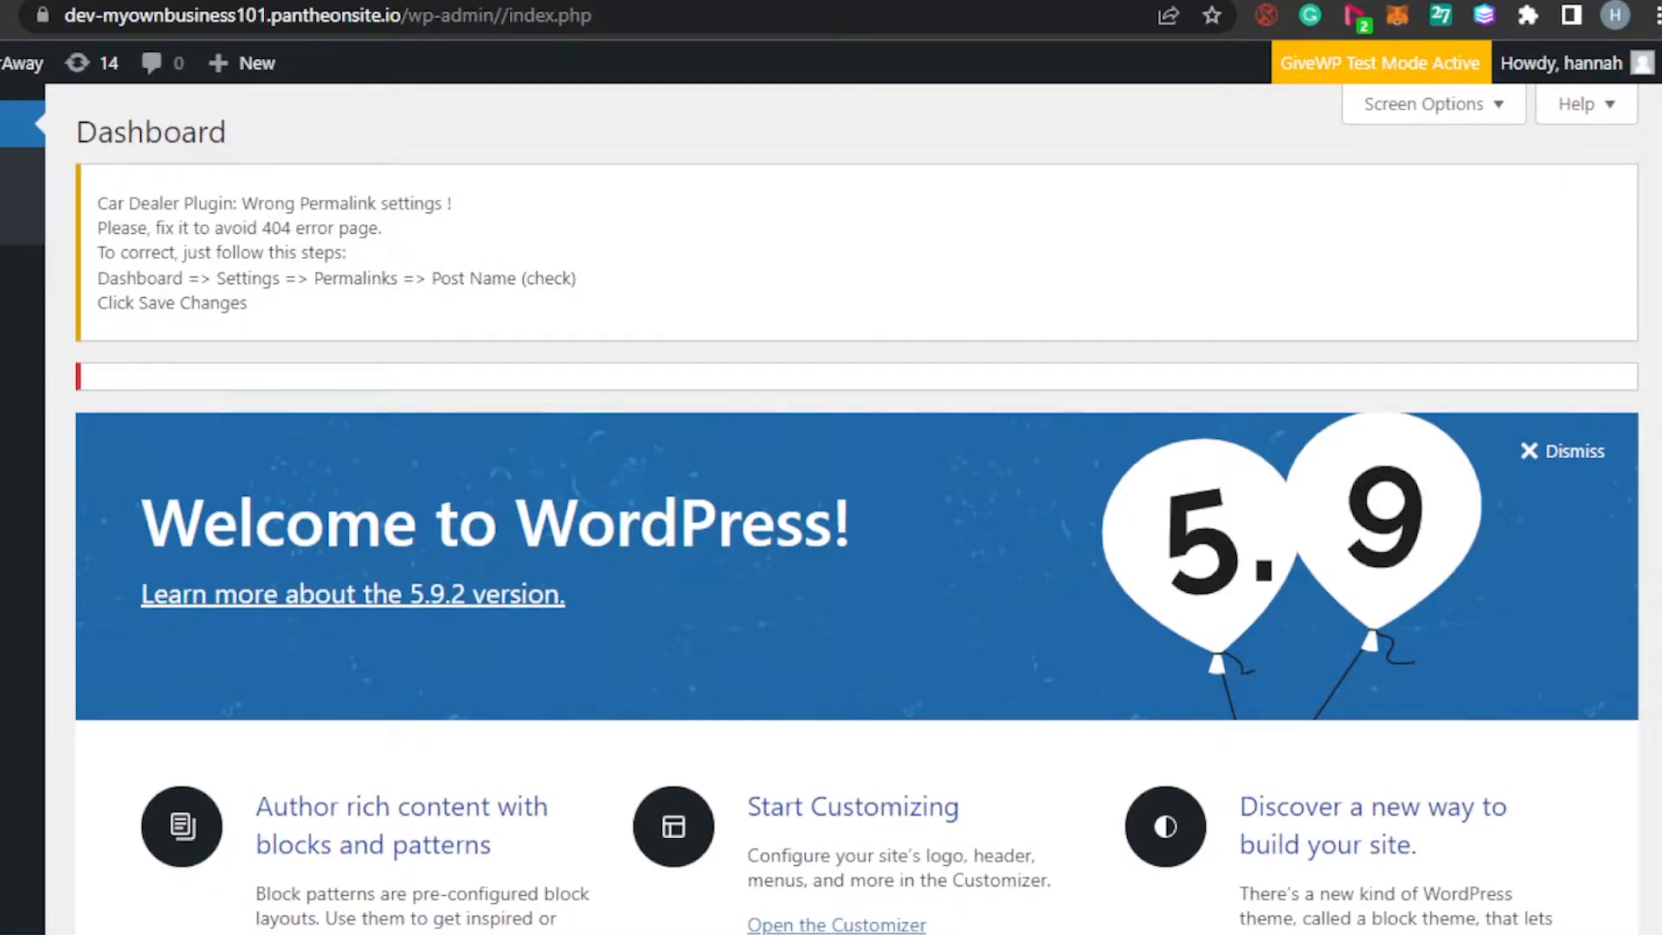
scroll(857, 520, "down", 15)
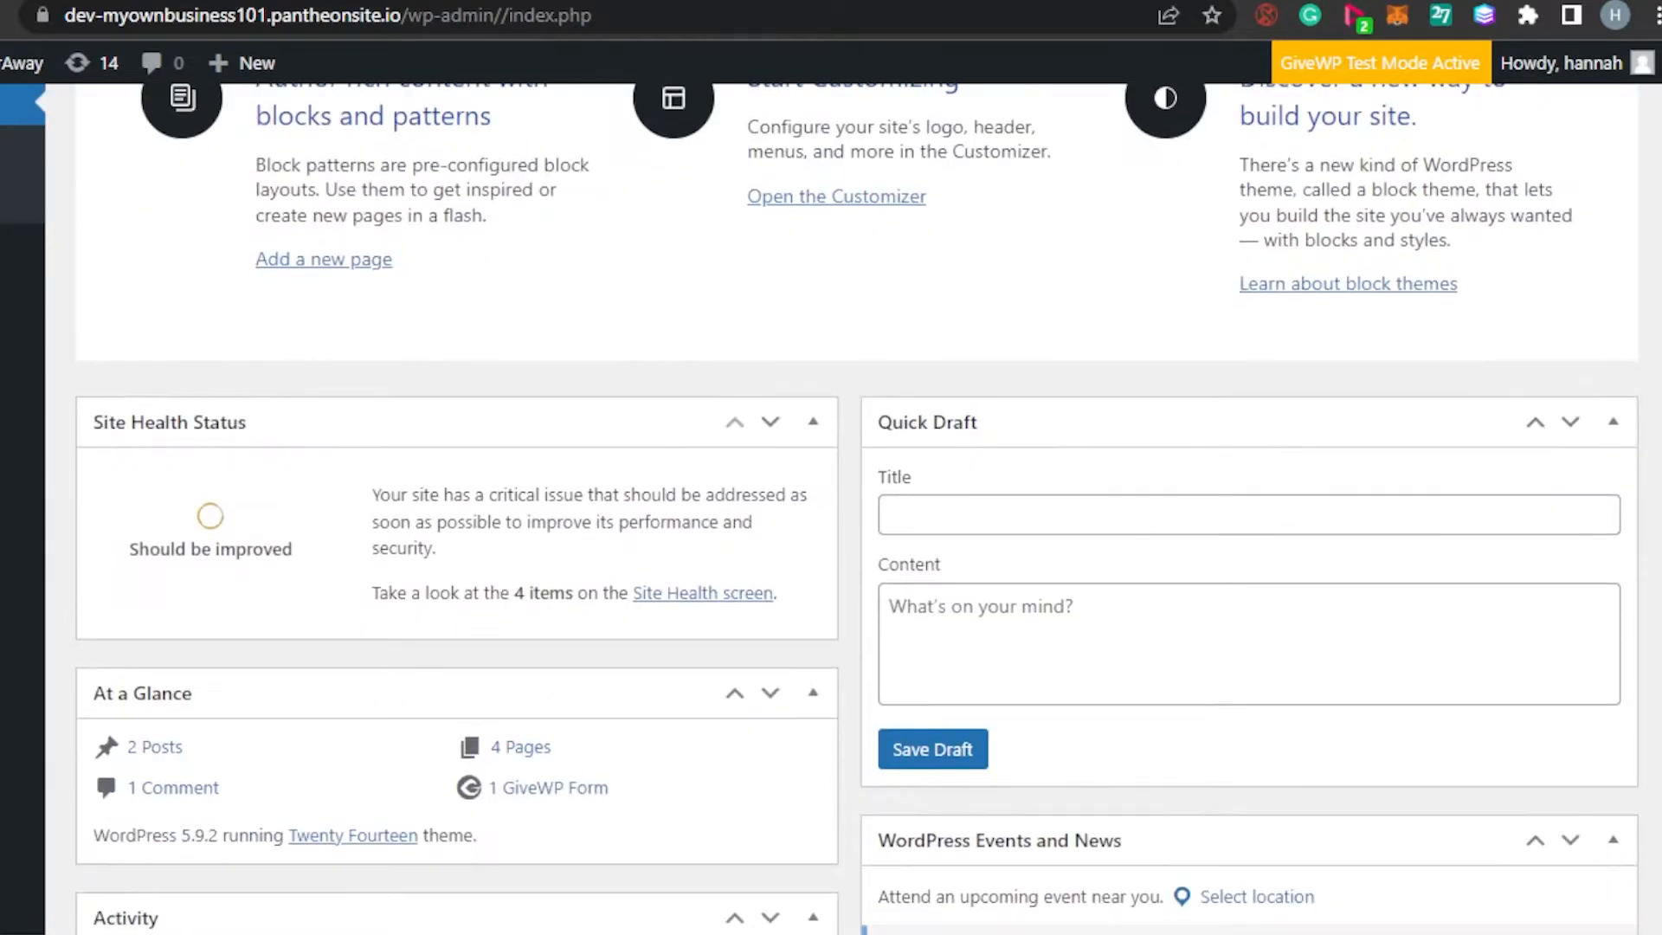
scroll(857, 519, "down", 7)
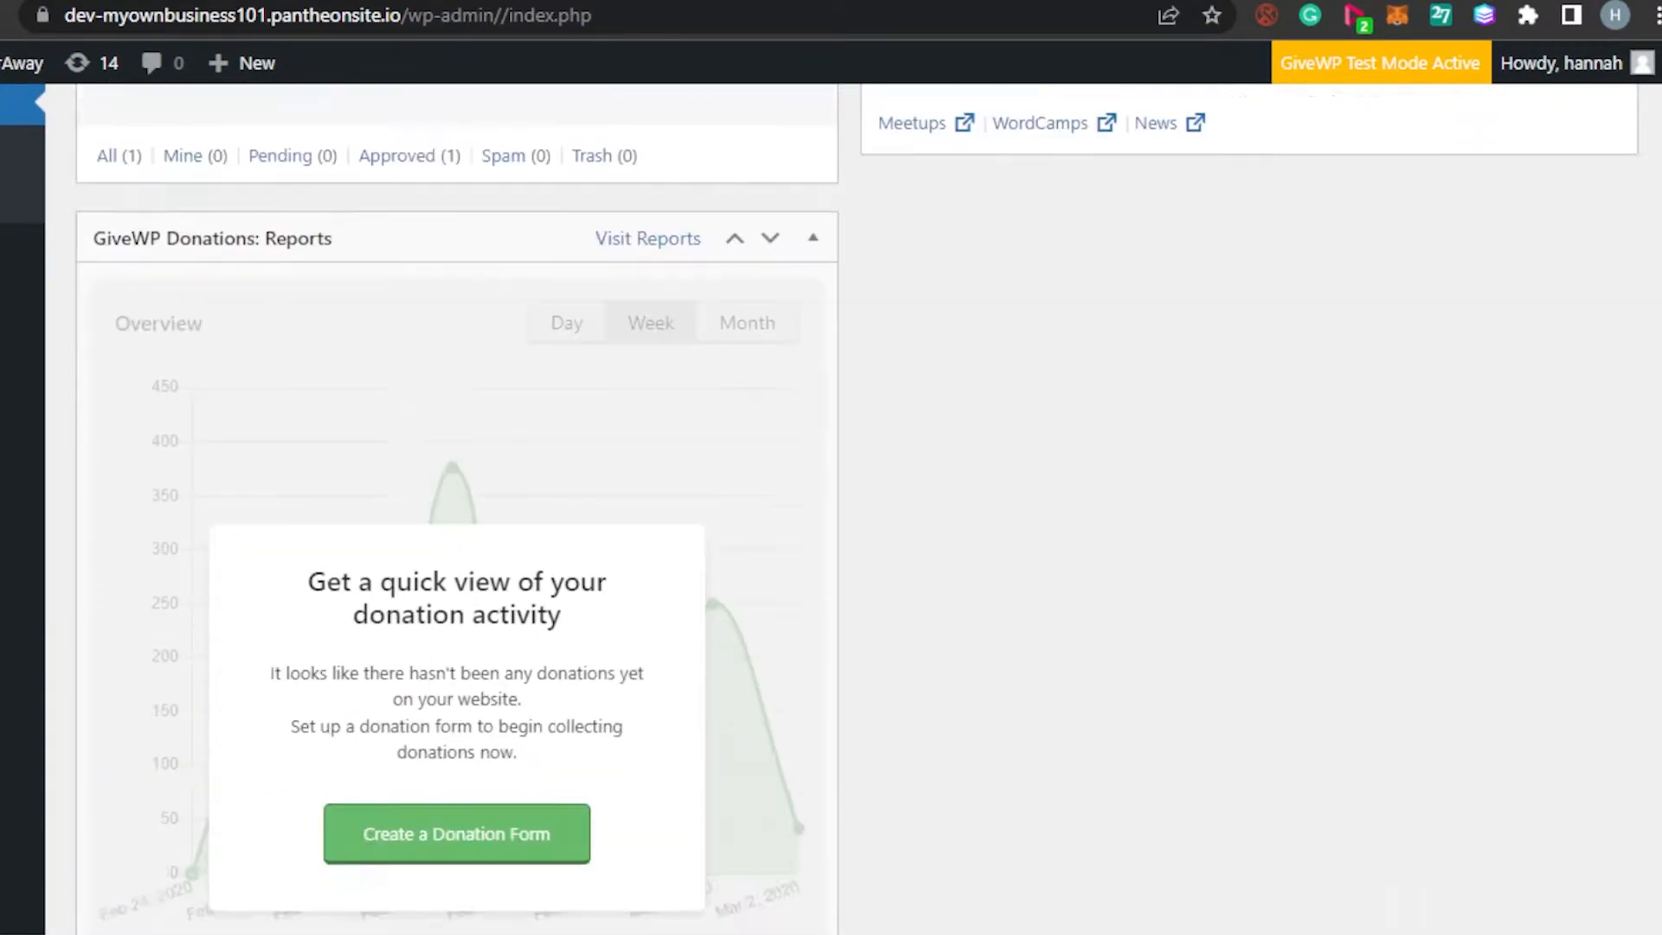
scroll(857, 519, "up", 15)
scroll(857, 520, "up", 8)
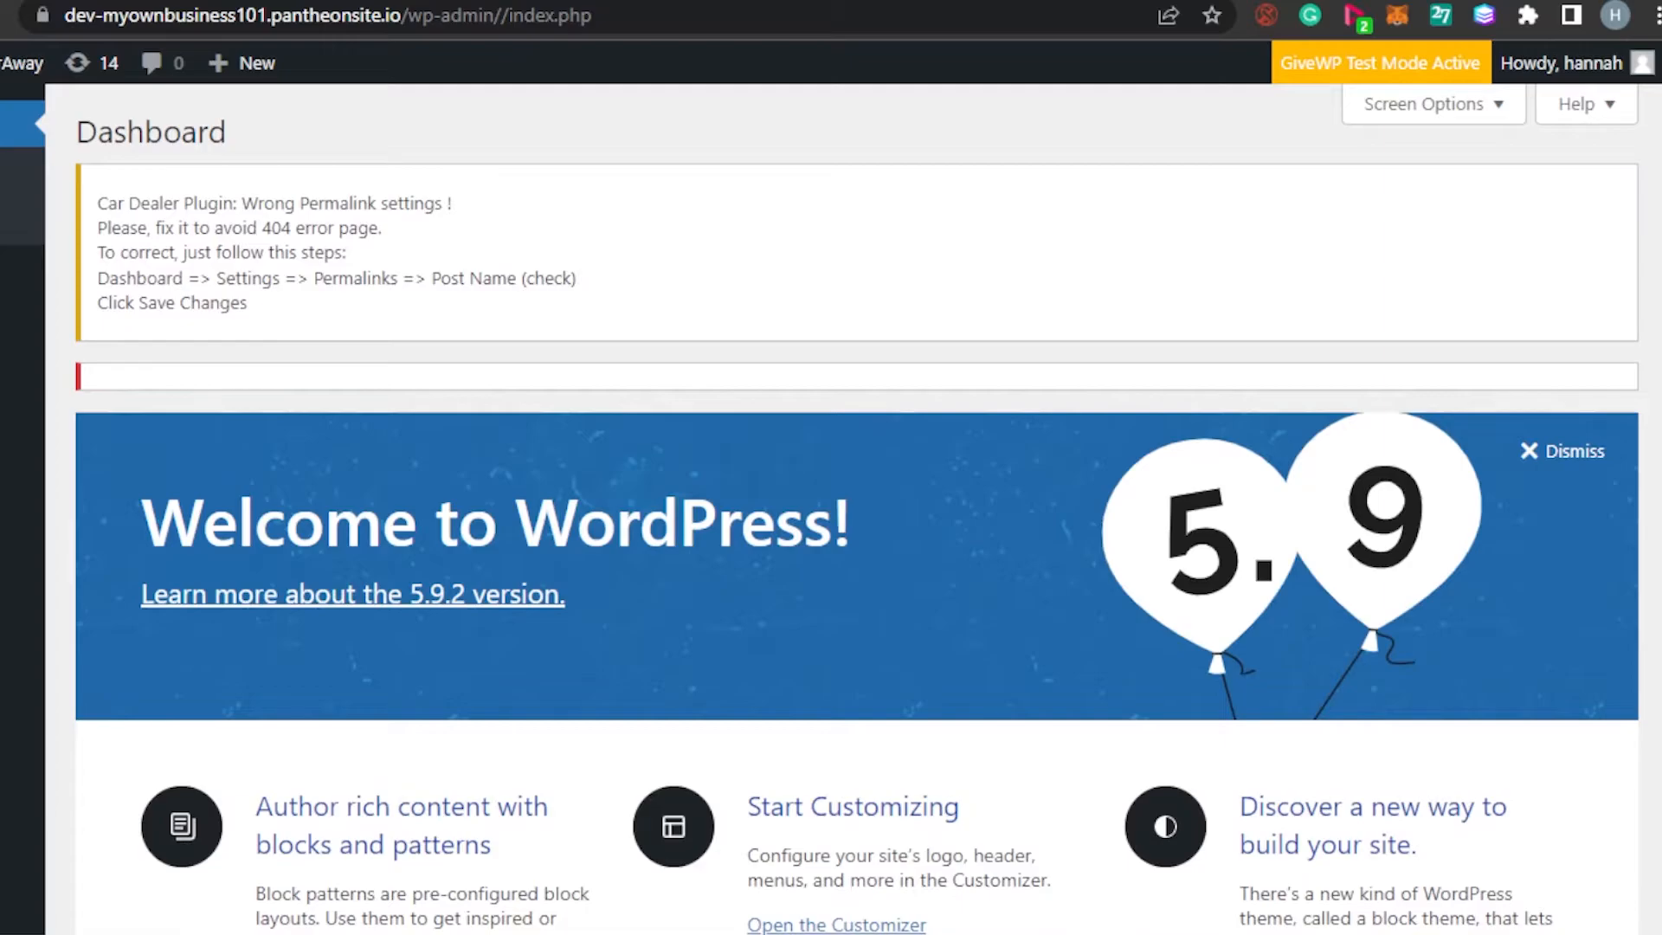
scroll(856, 520, "down", 12)
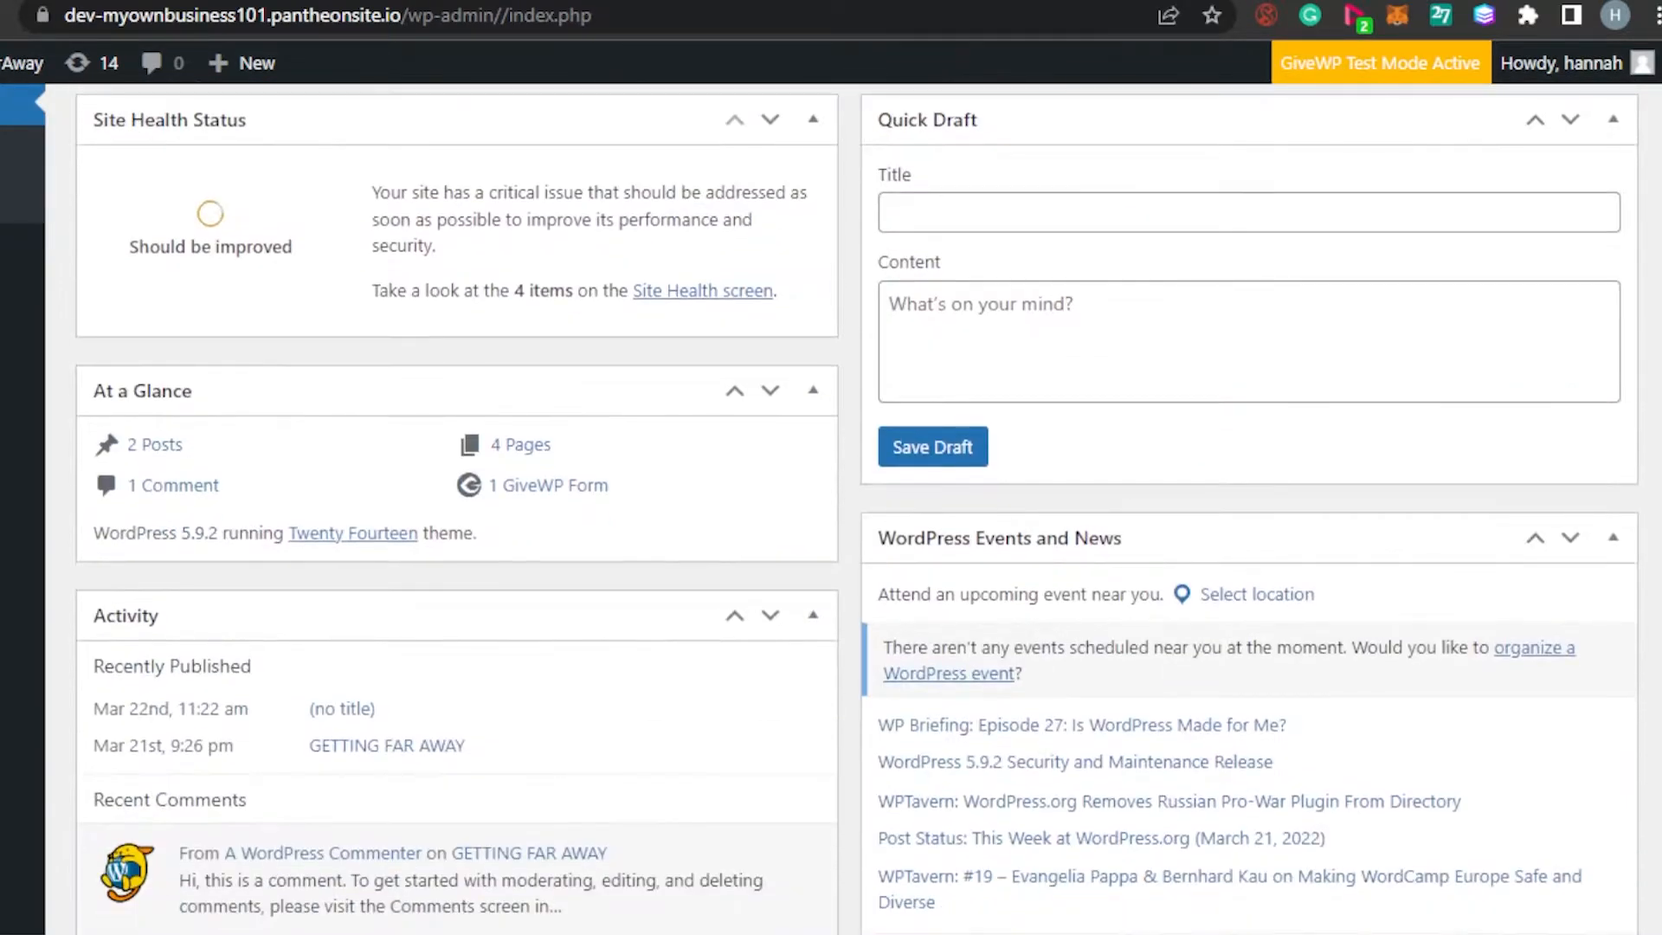
scroll(857, 519, "up", 12)
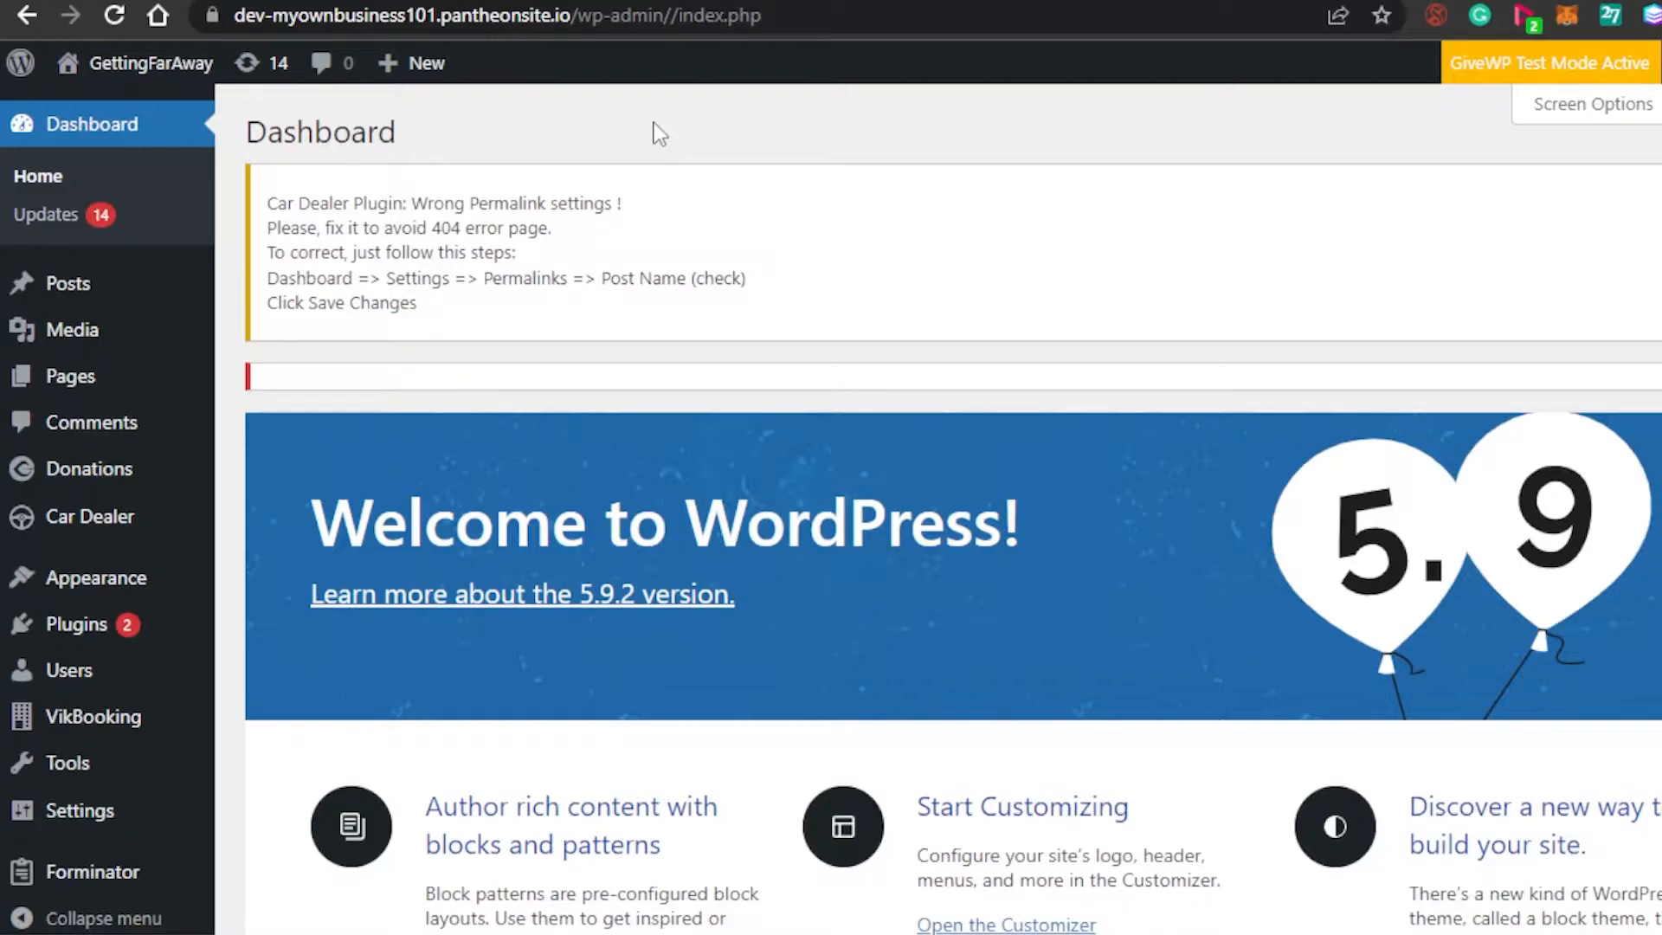
mouse_move(67, 67)
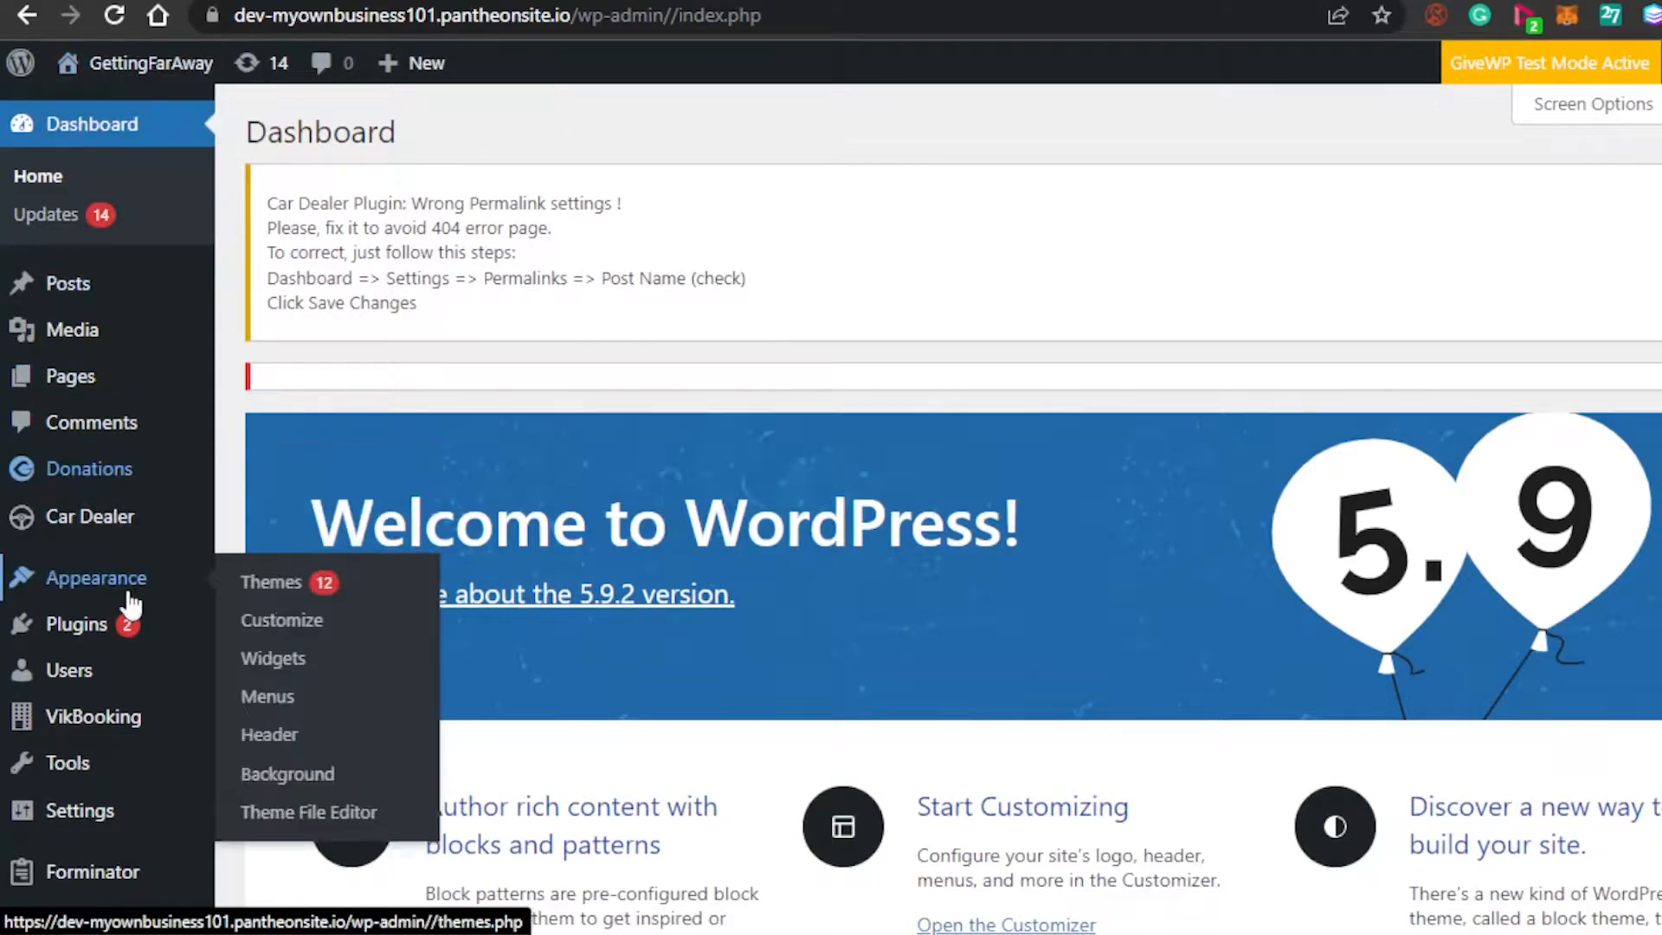
mouse_move(104, 635)
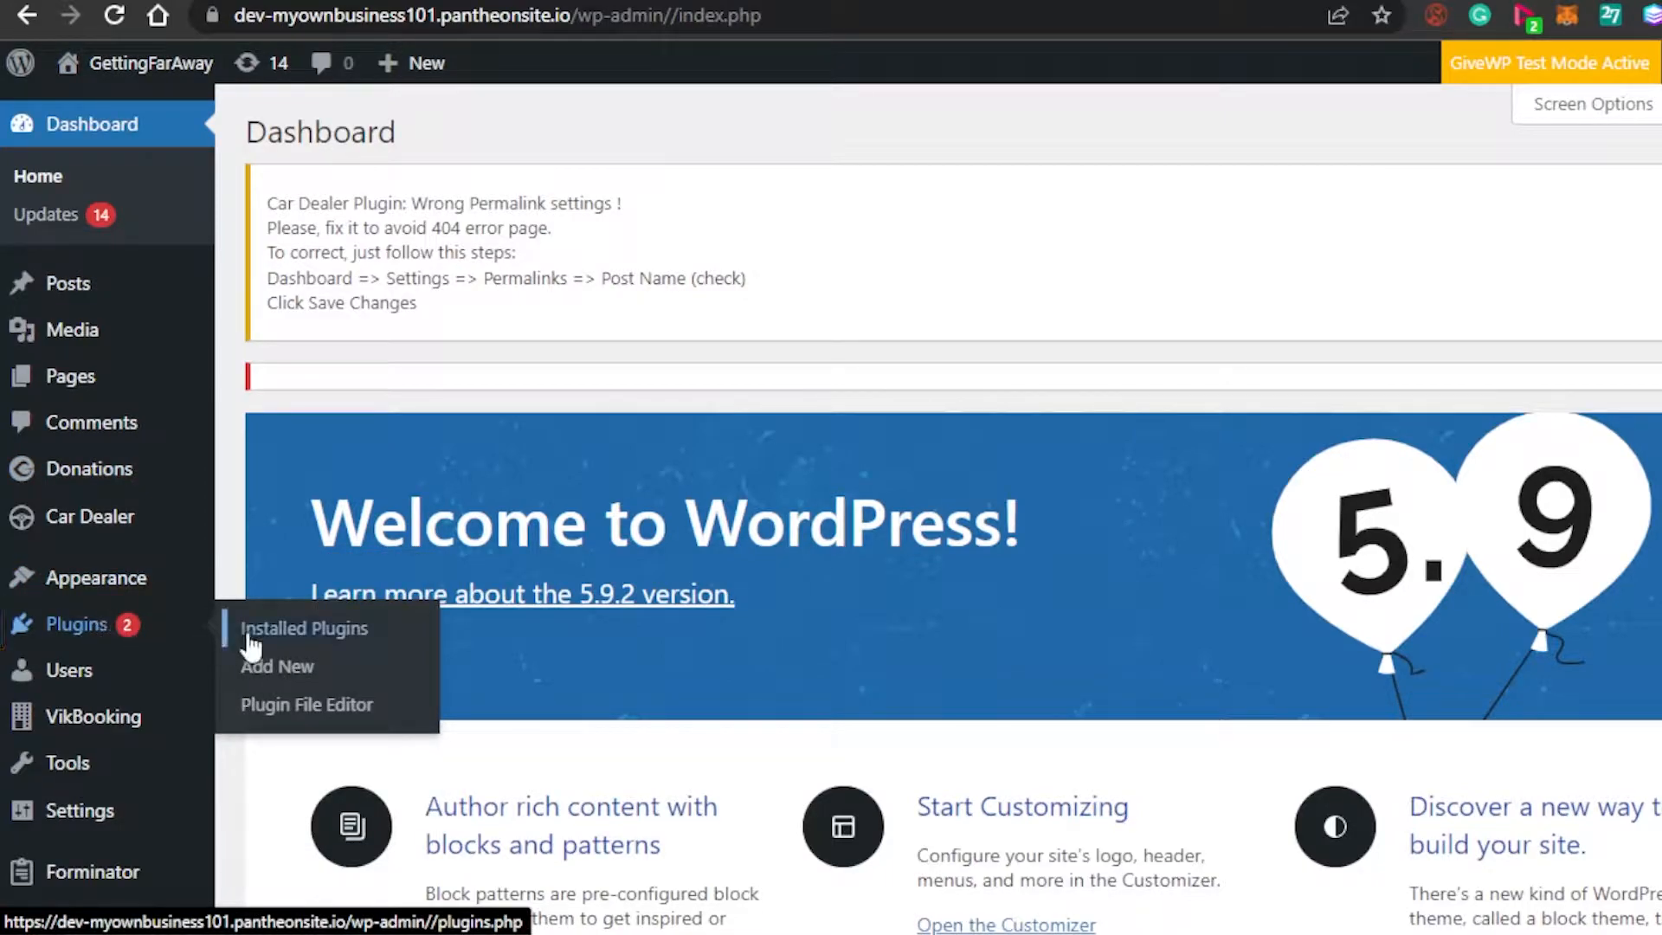
left_click(296, 670)
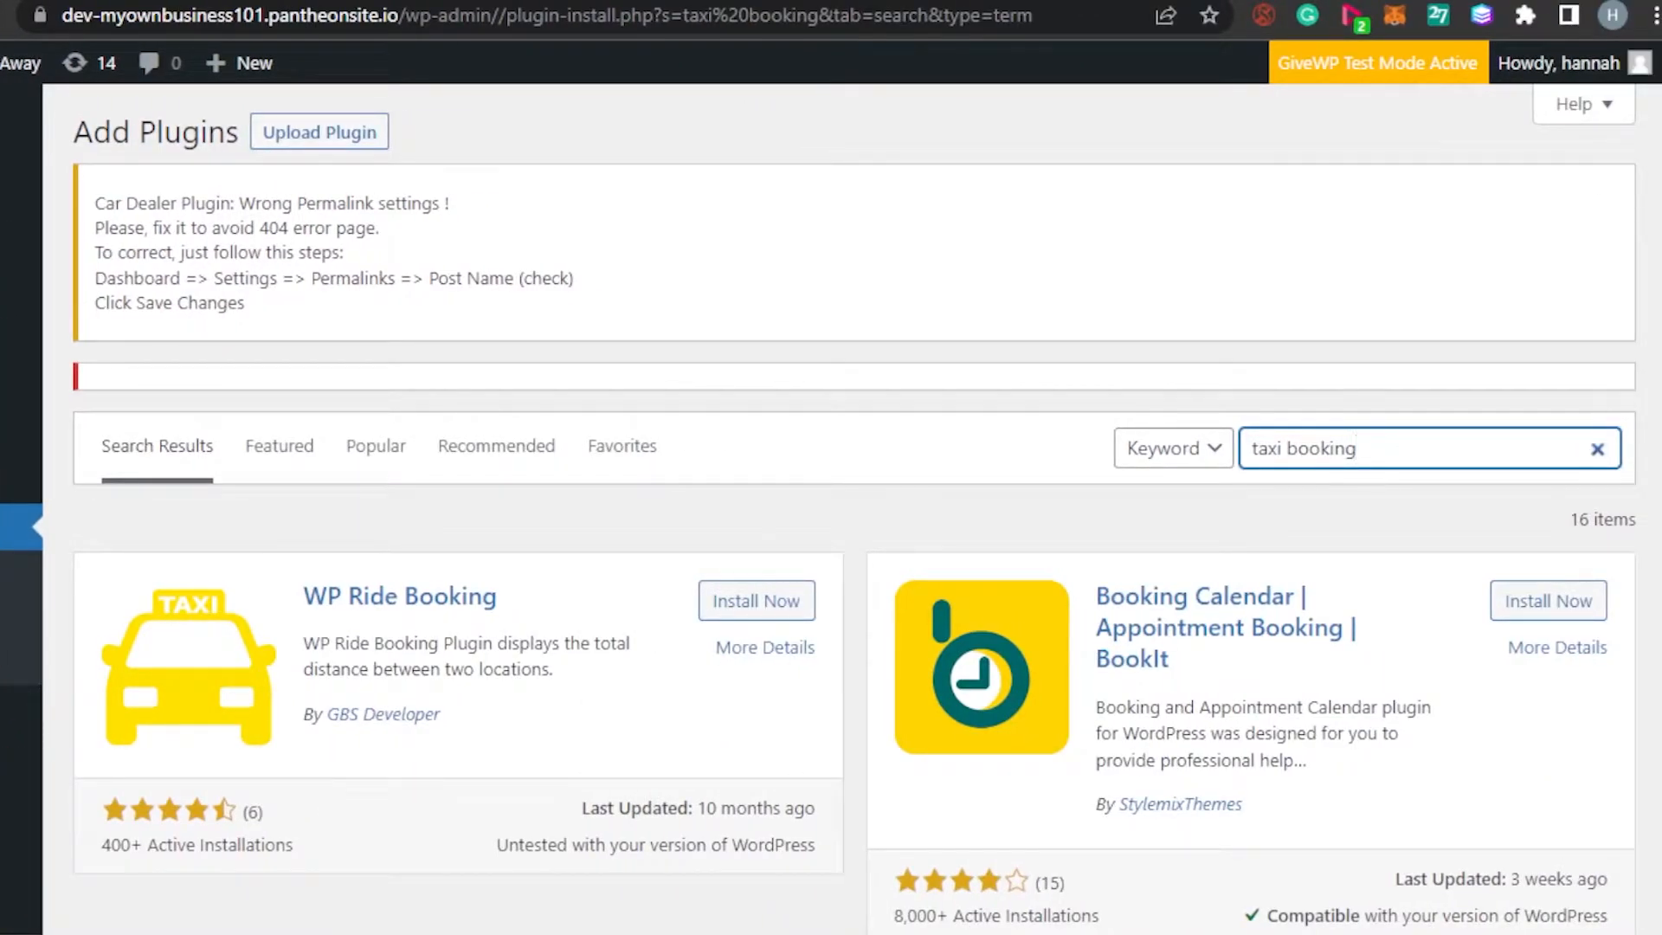
Install the WP Ride Booking plugin from the 'taxi booking' search results
scroll(1608, 391, "down", 10)
scroll(854, 507, "down", 8)
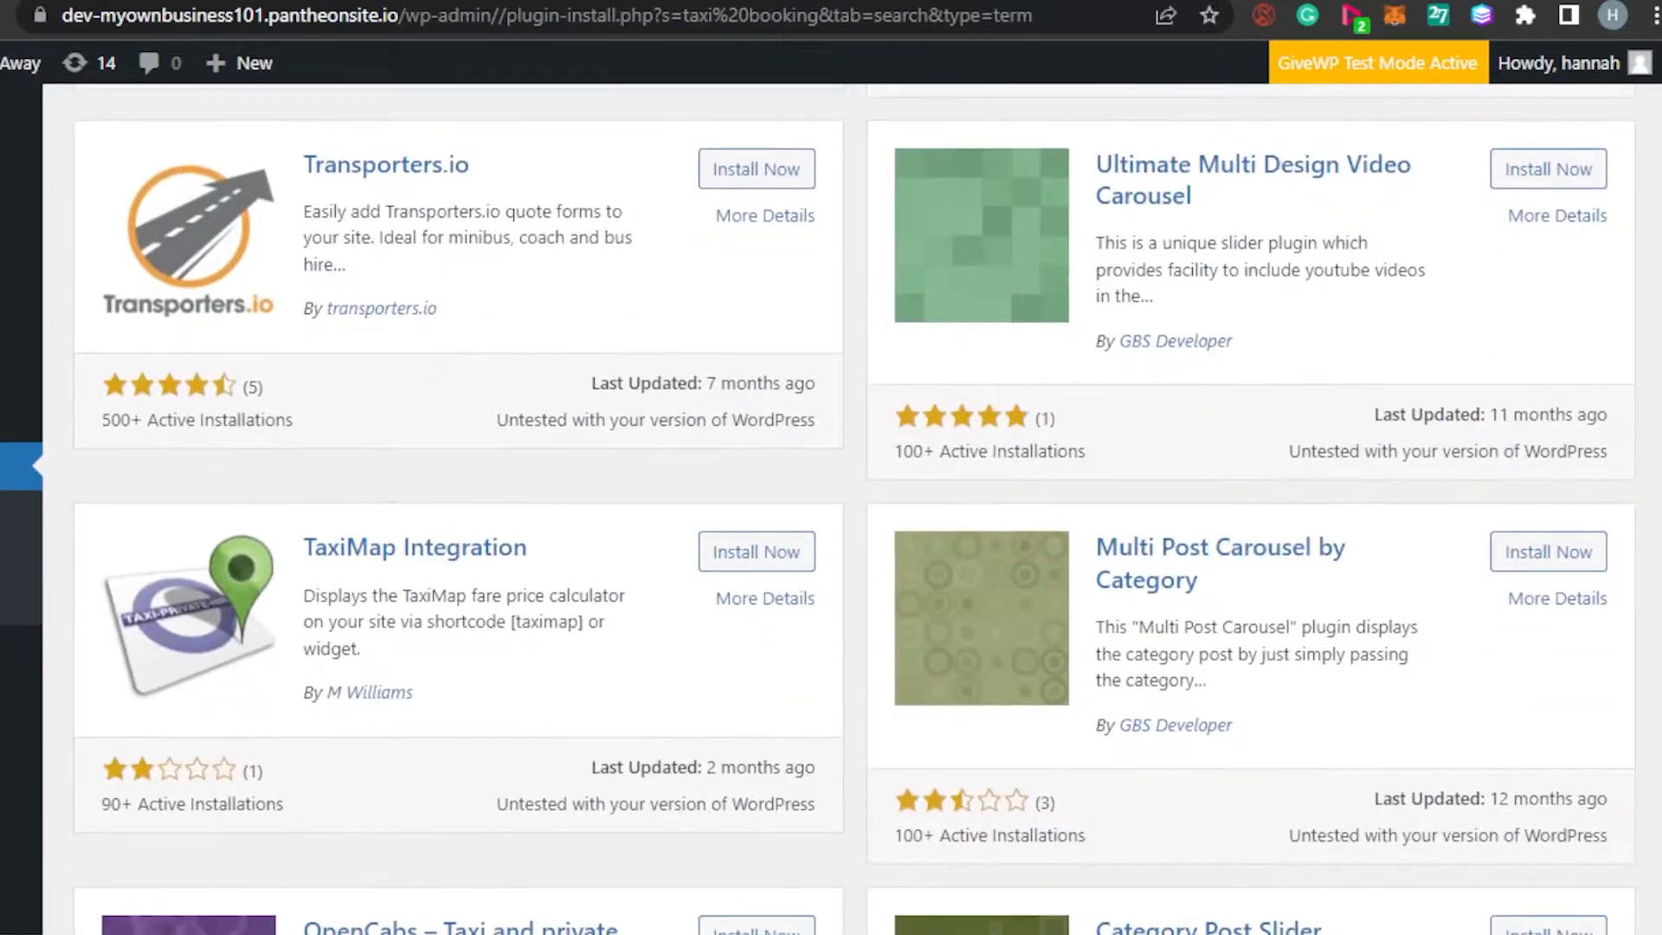
scroll(854, 507, "down", 2)
scroll(854, 508, "up", 20)
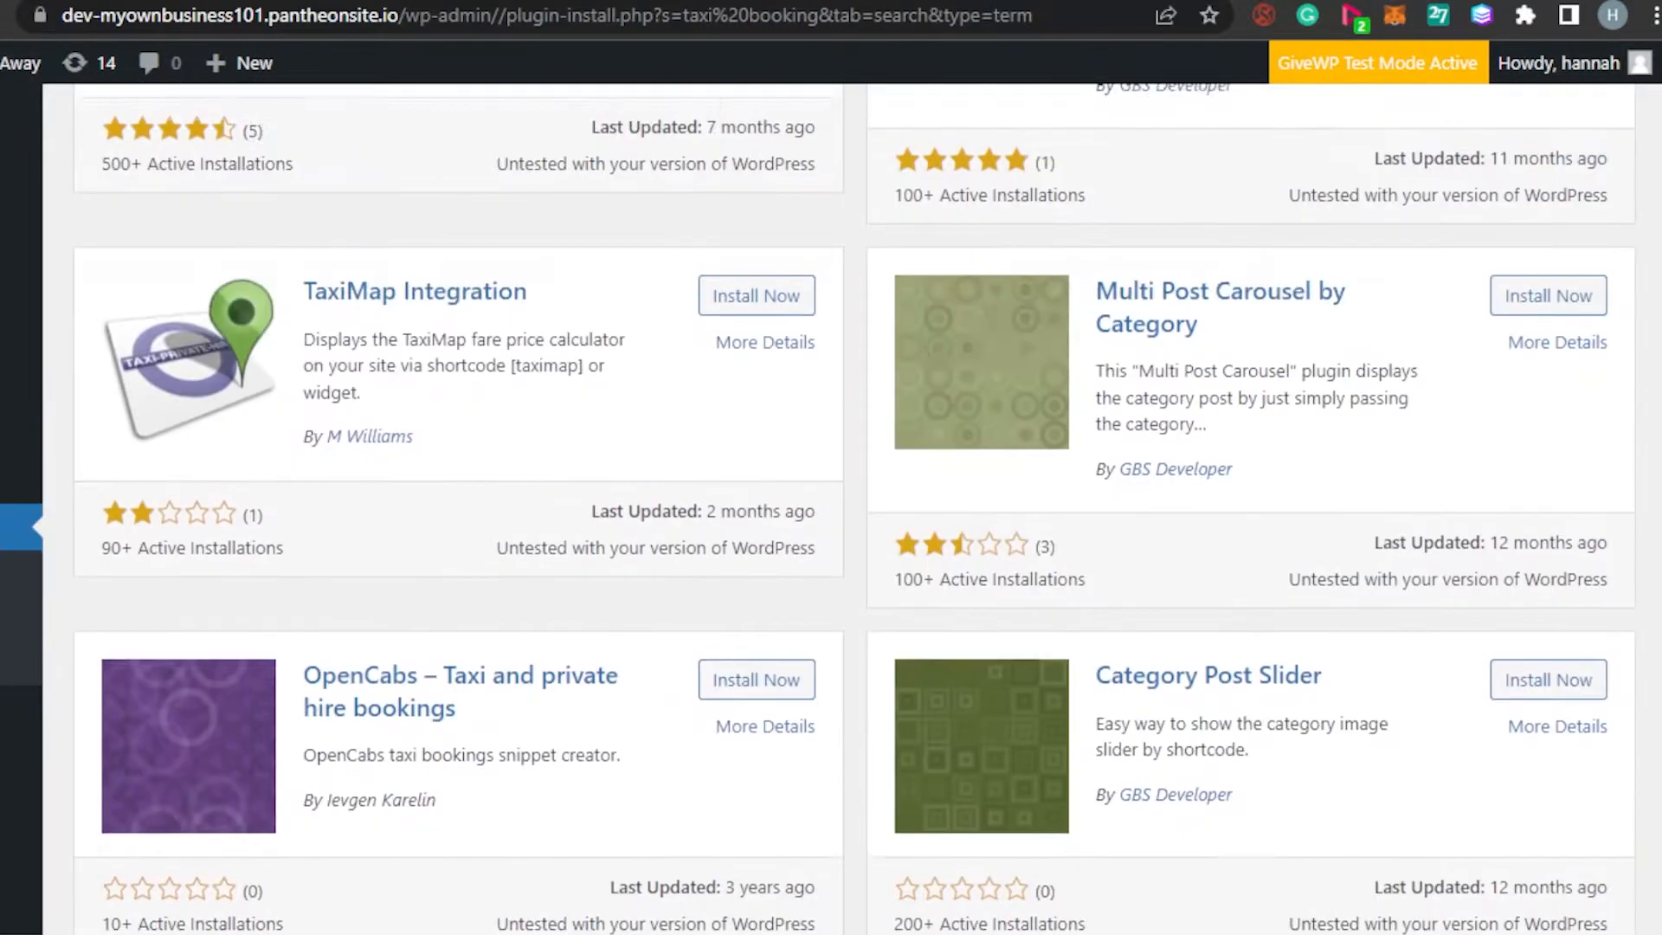
scroll(753, 216, "down", 3)
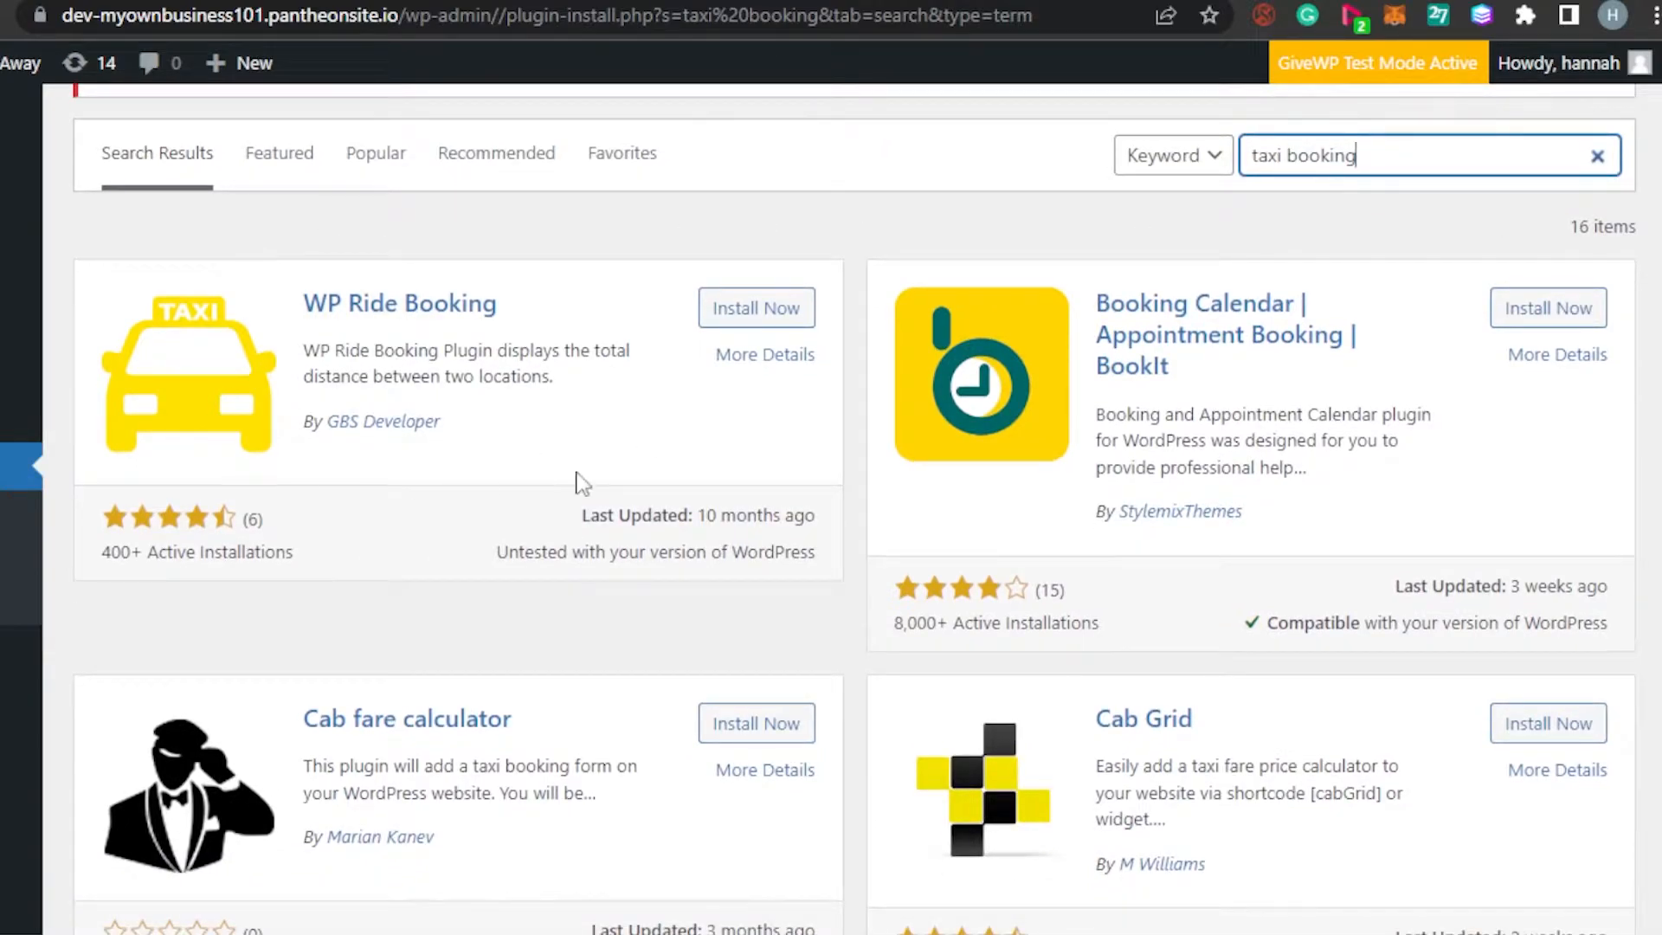
left_click(756, 320)
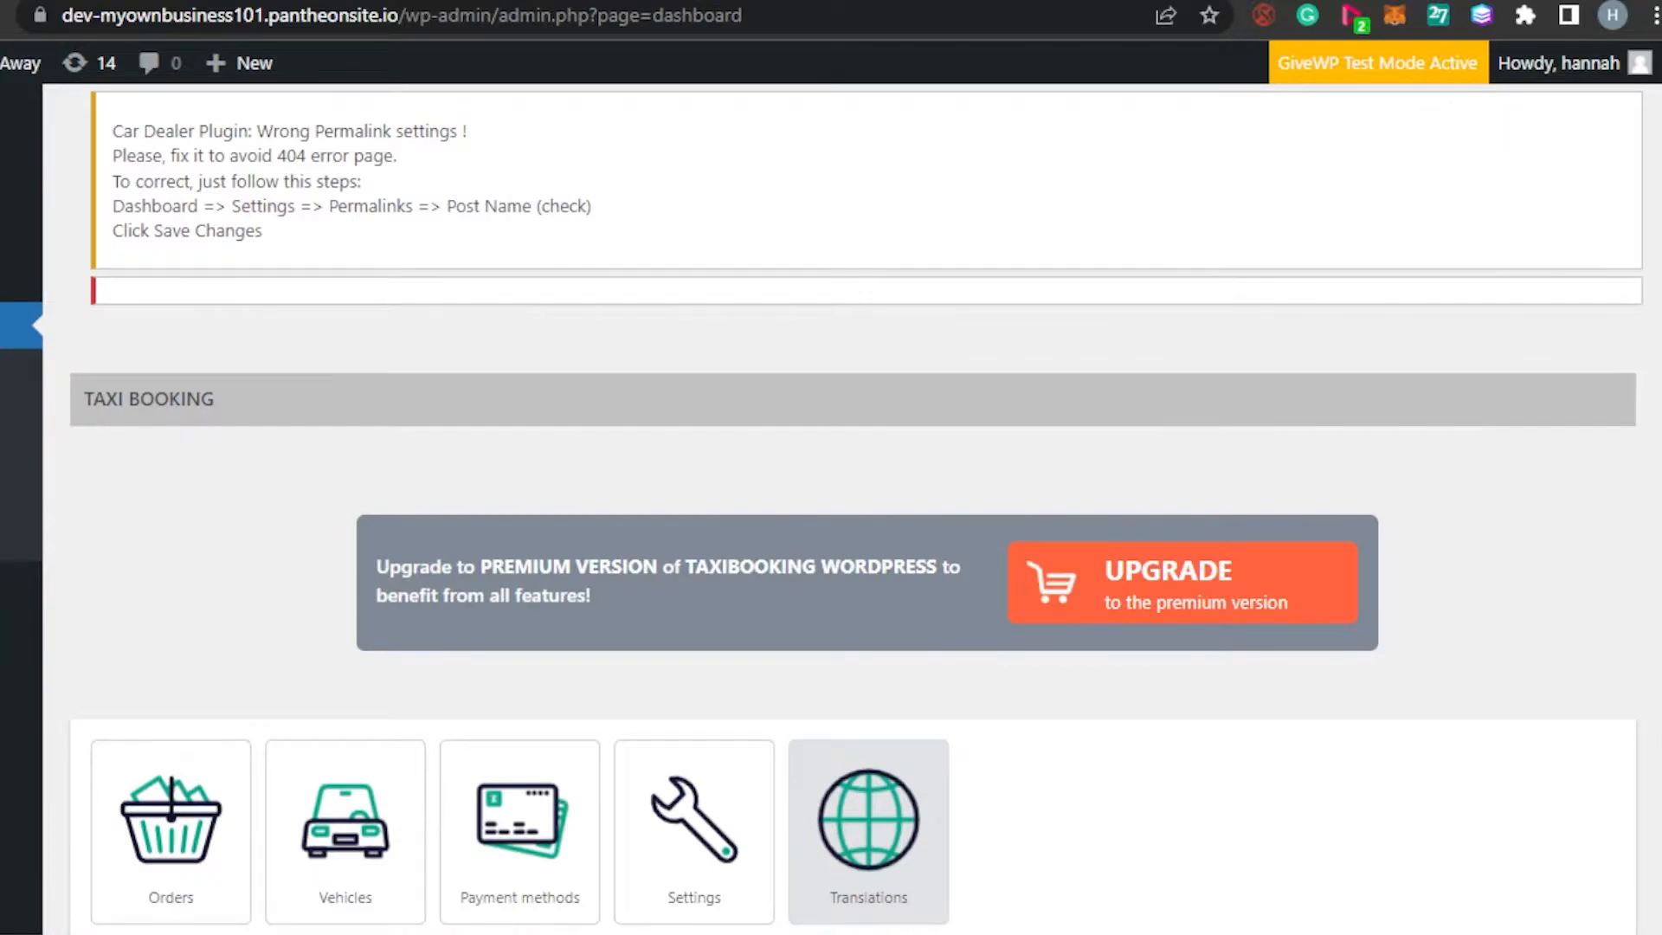
scroll(855, 500, "down", 3)
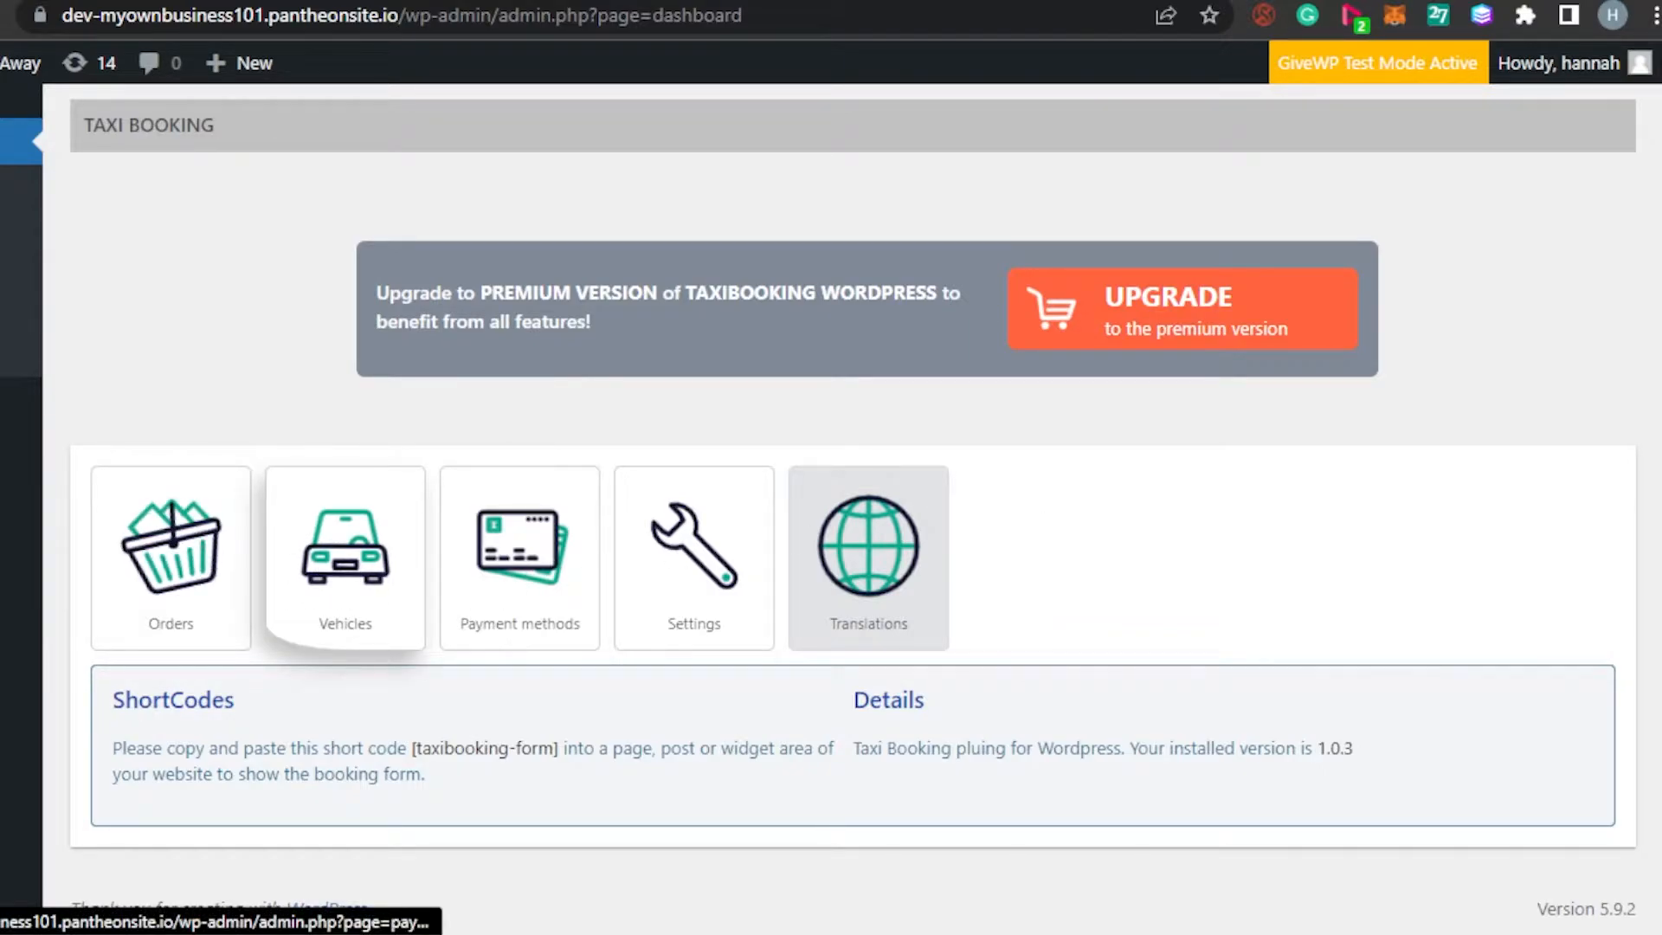
Open the Vehicles card to reach the empty TaxiBooking - Cars list
scroll(831, 502, "up", 3)
scroll(831, 502, "down", 3)
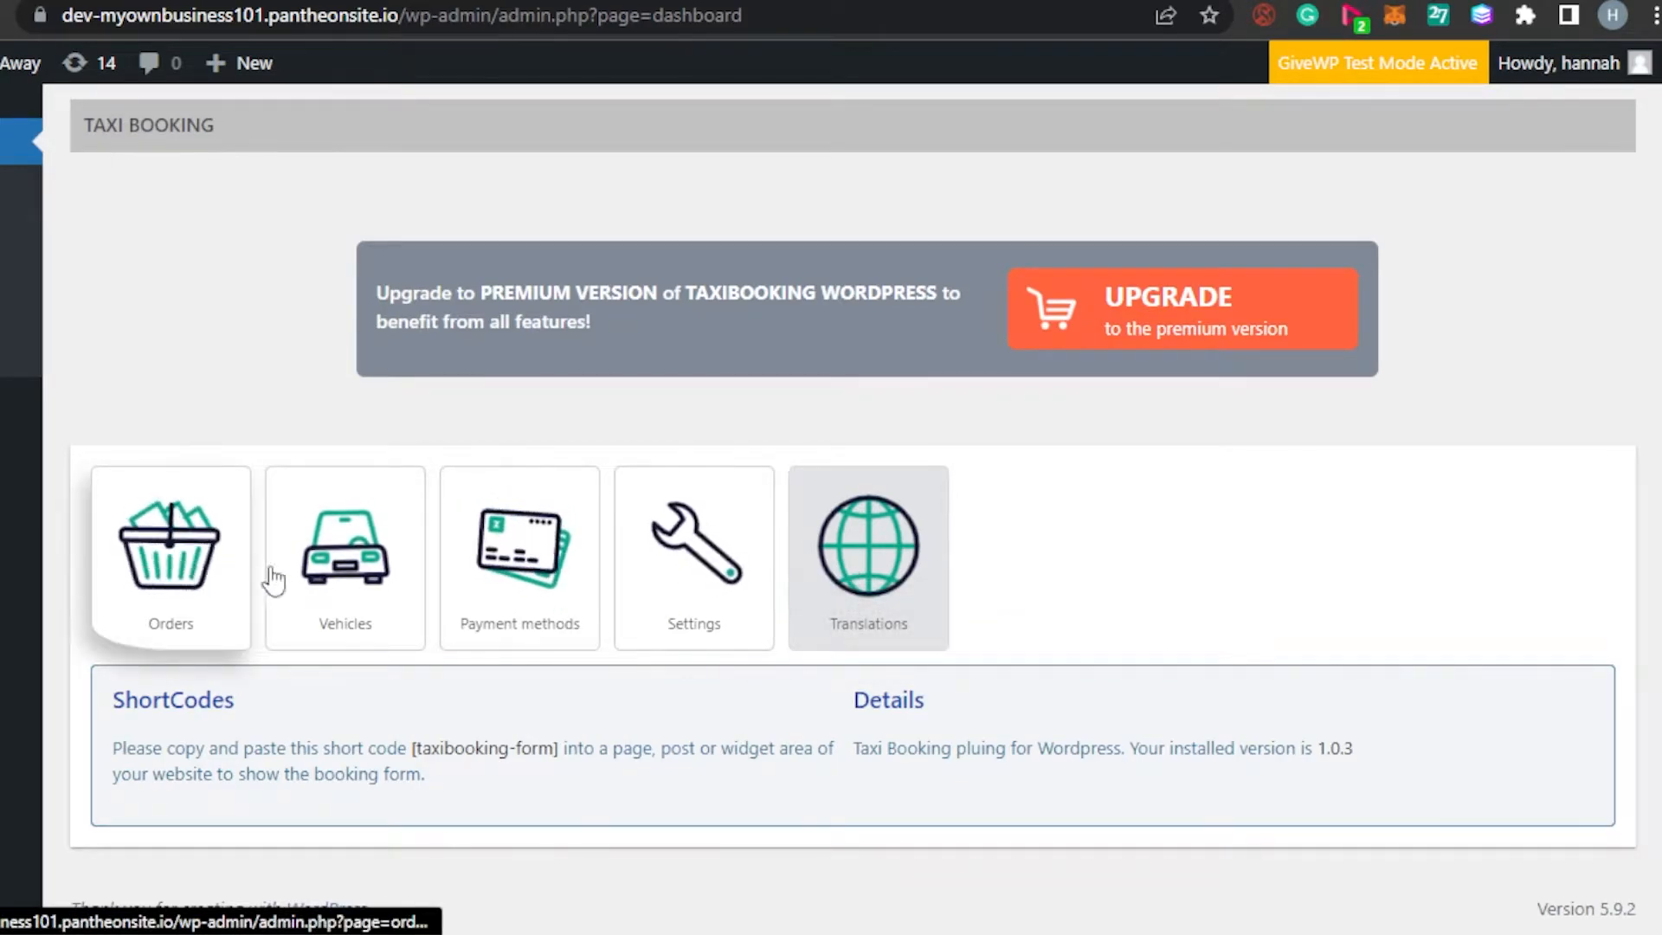
left_click(333, 572)
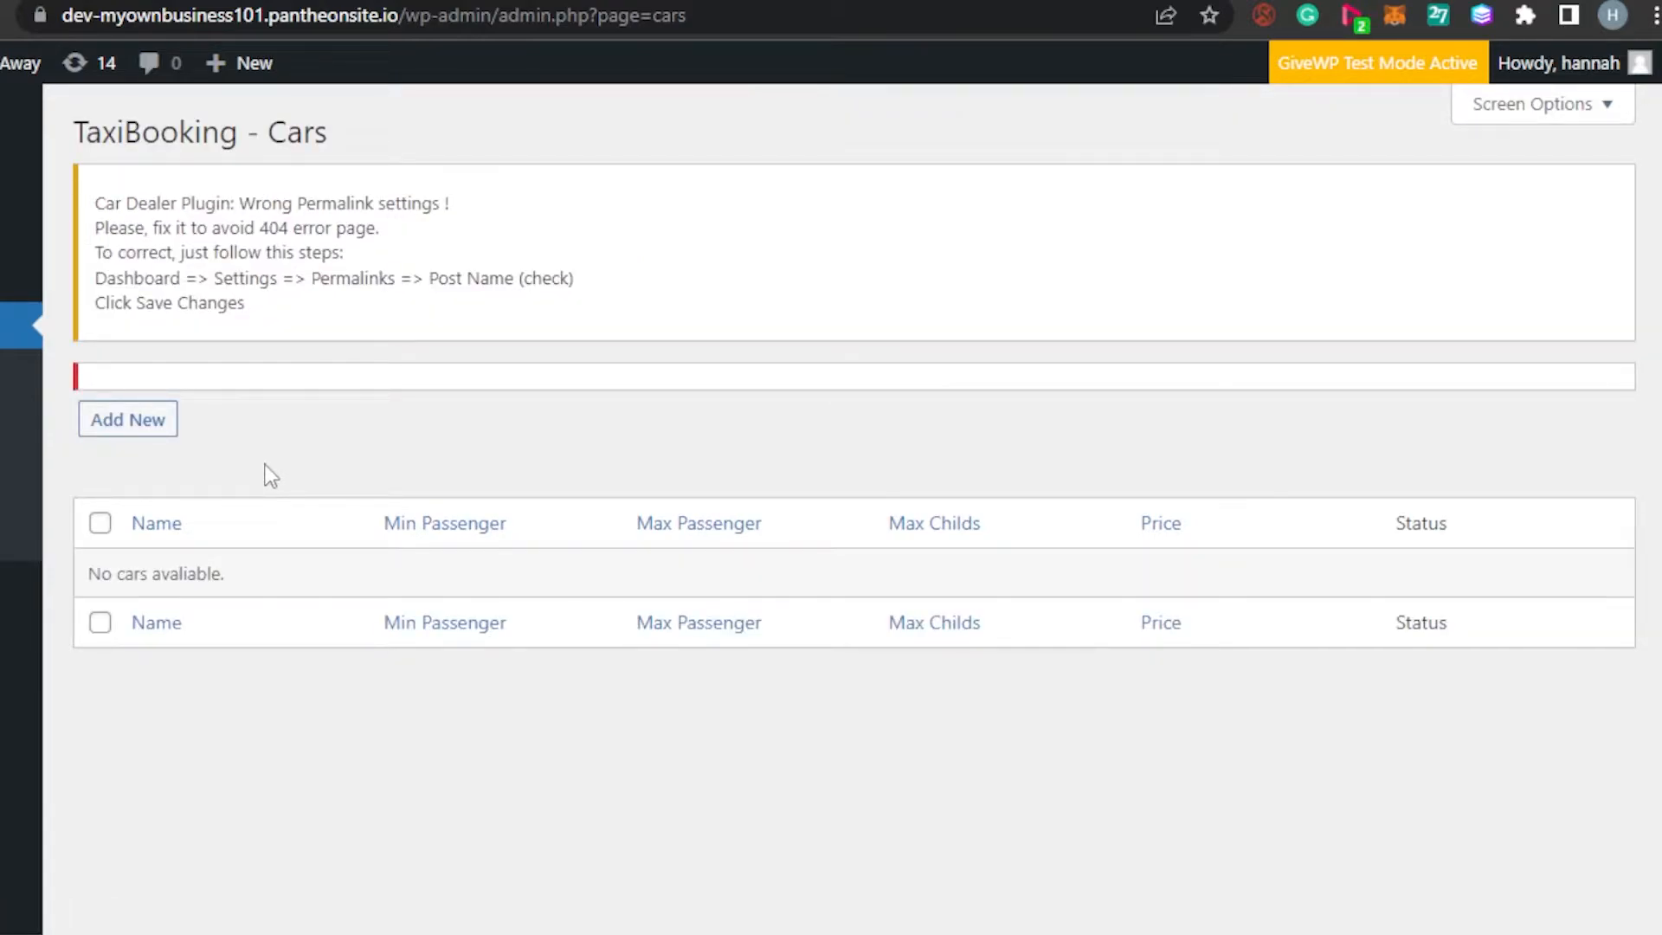
Start a new car and title it 'Suv'
left_click(128, 418)
scroll(822, 476, "down", 2)
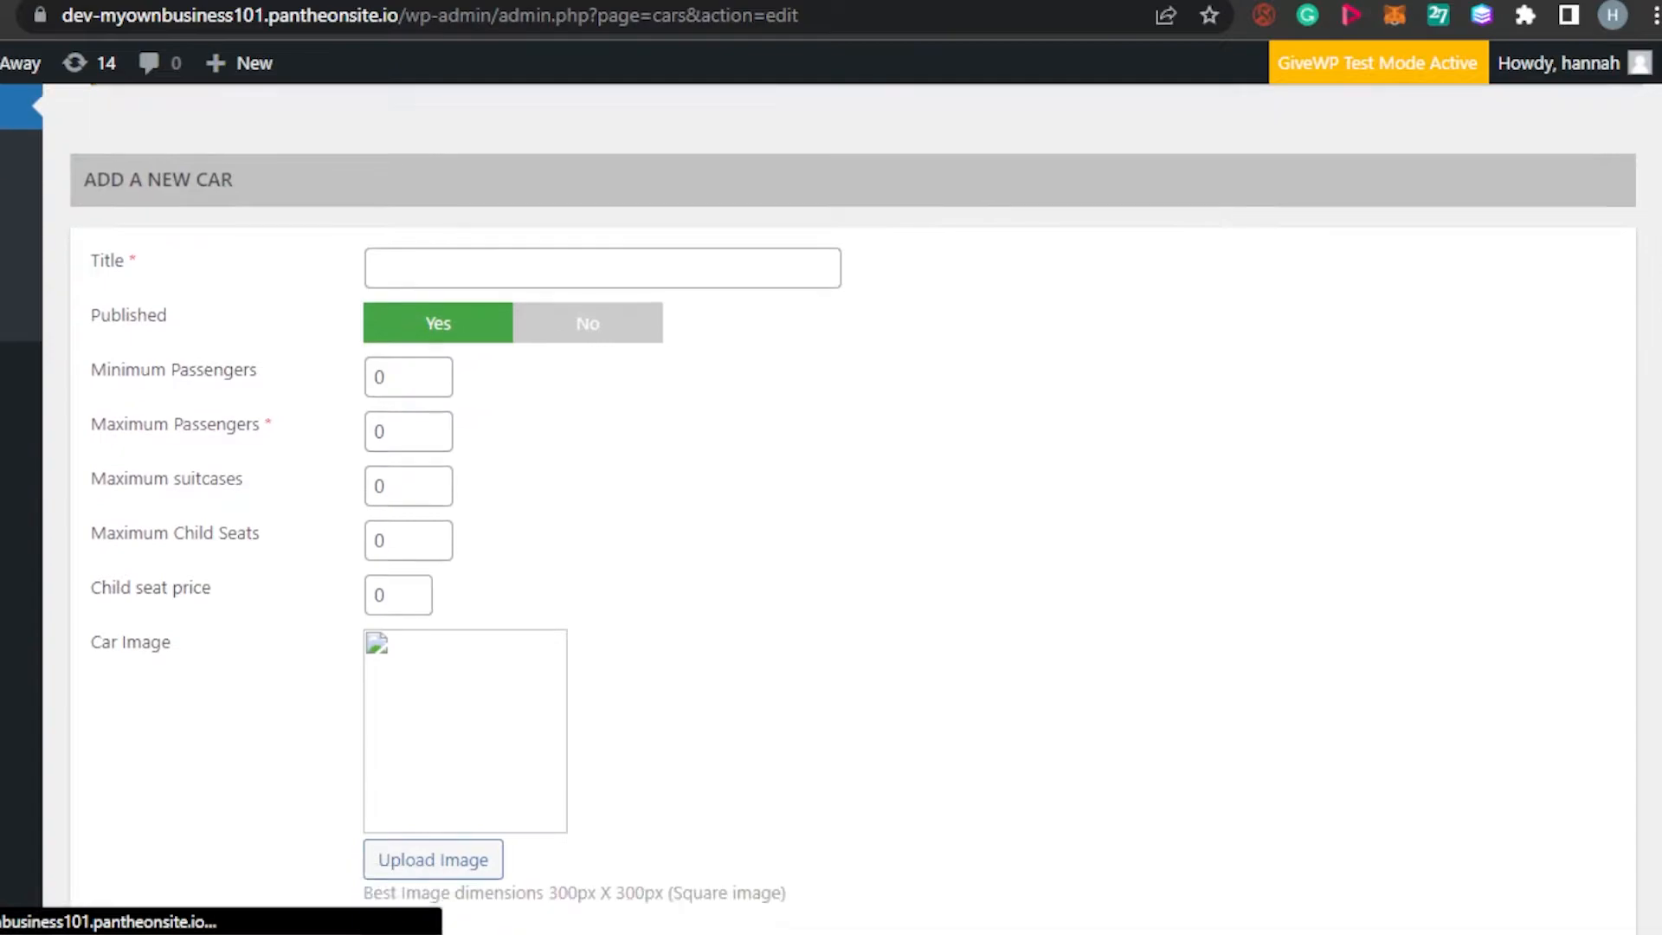
scroll(830, 520, "down", 14)
scroll(831, 520, "up", 14)
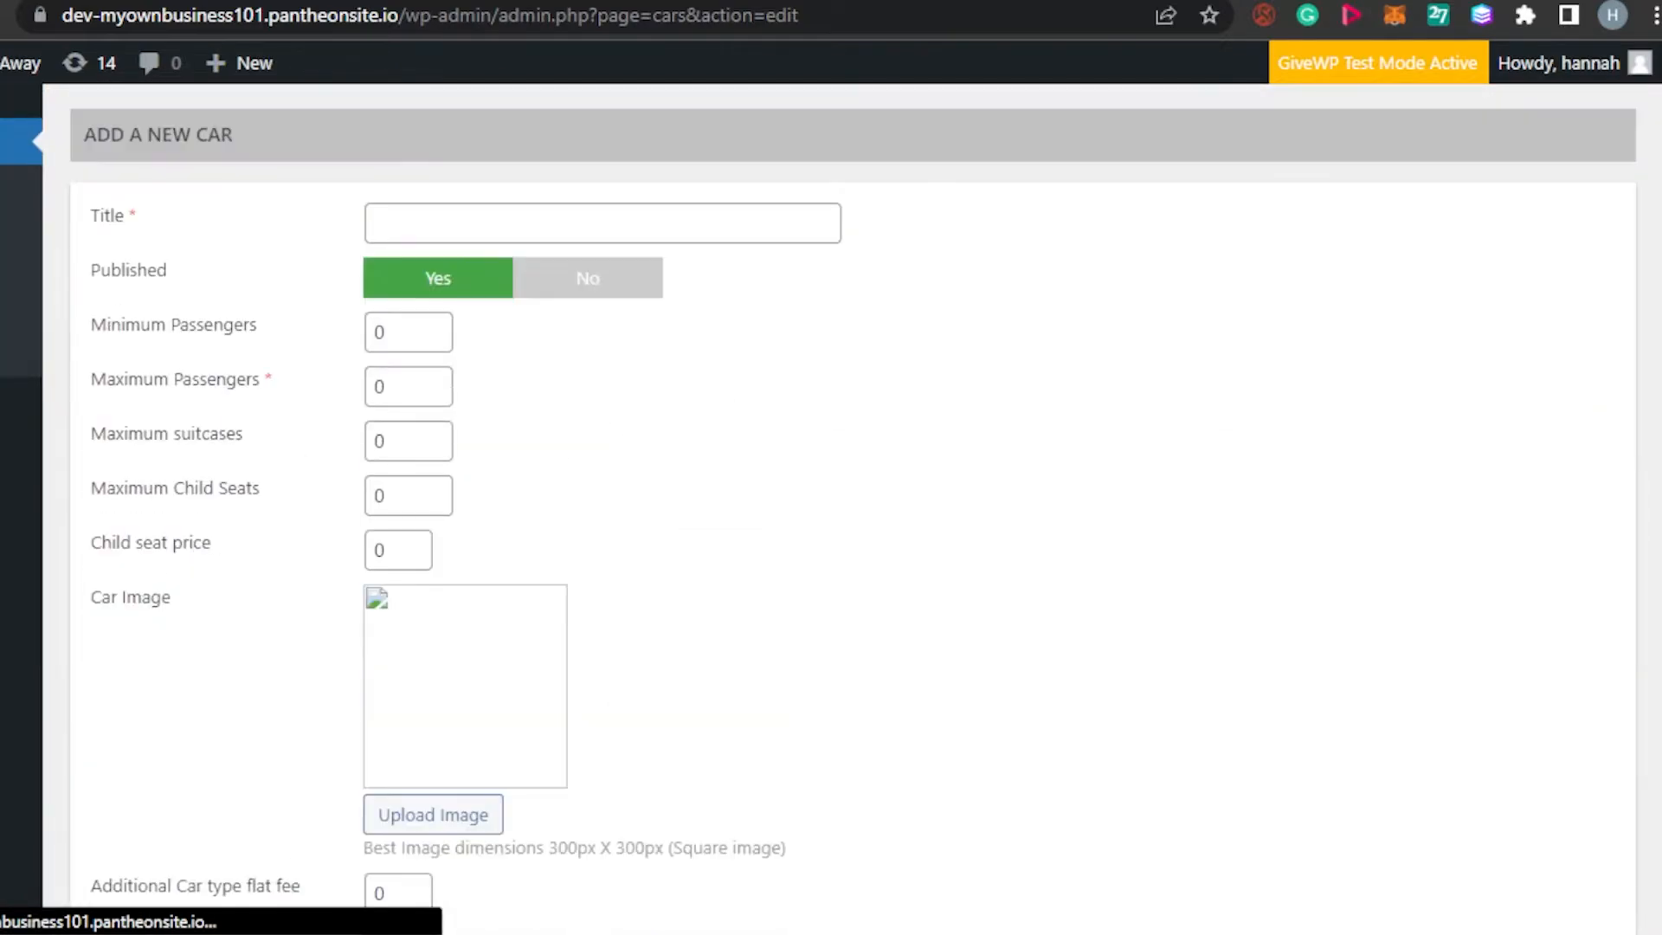
scroll(831, 519, "down", 12)
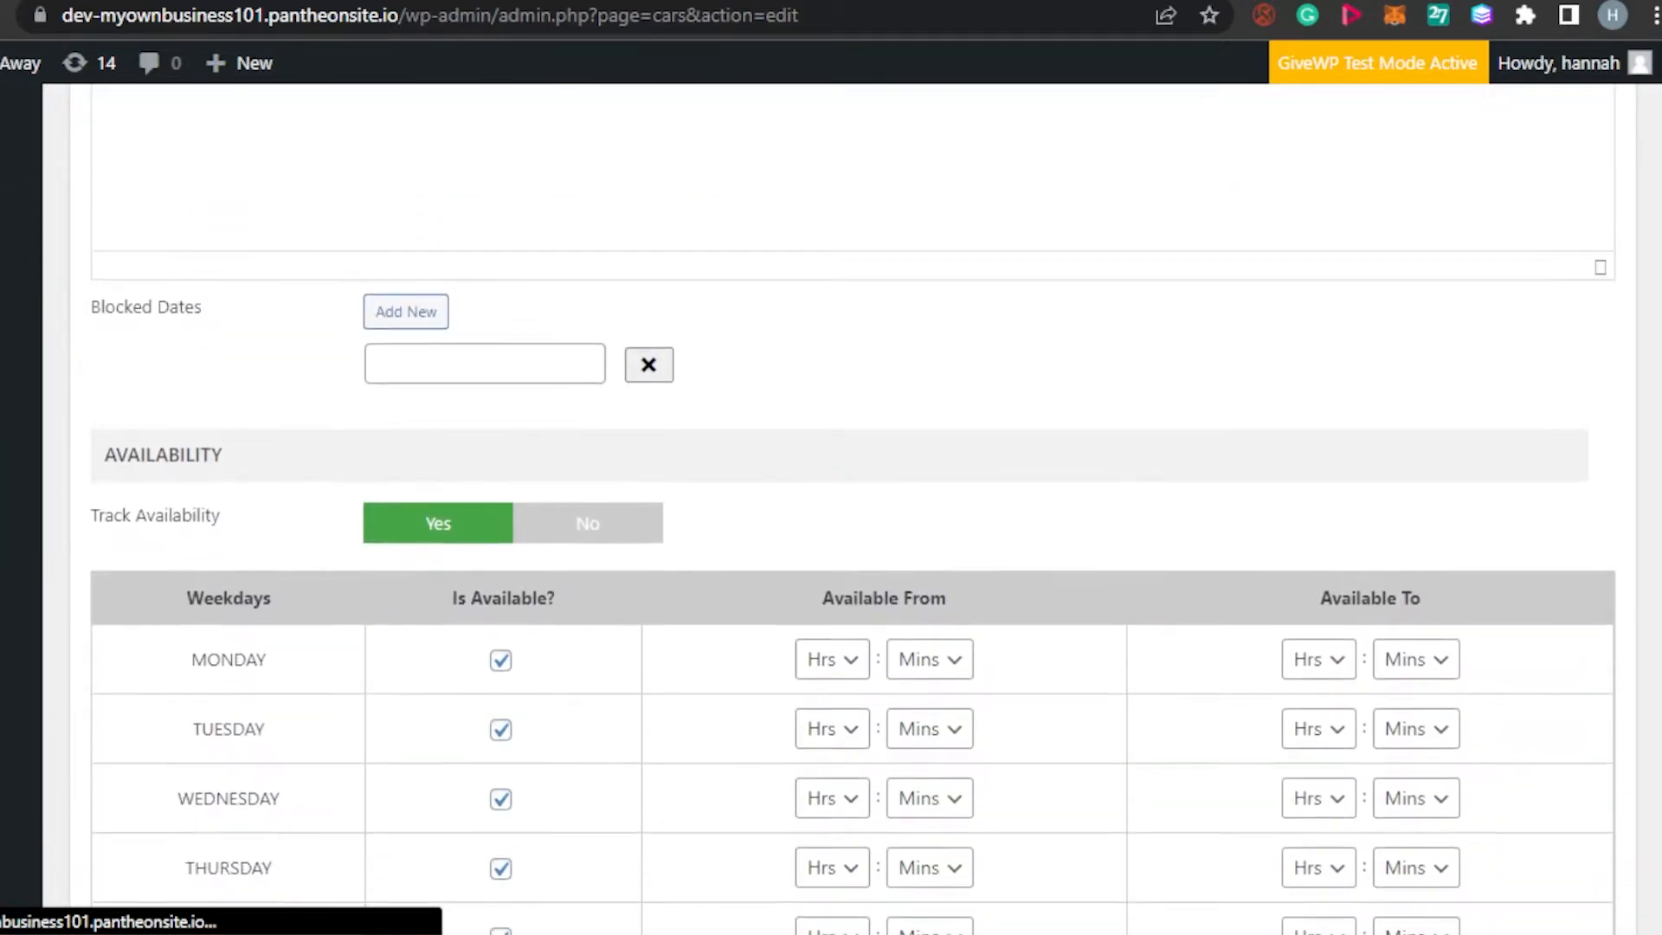
scroll(830, 519, "down", 4)
scroll(830, 519, "up", 16)
scroll(831, 519, "down", 1)
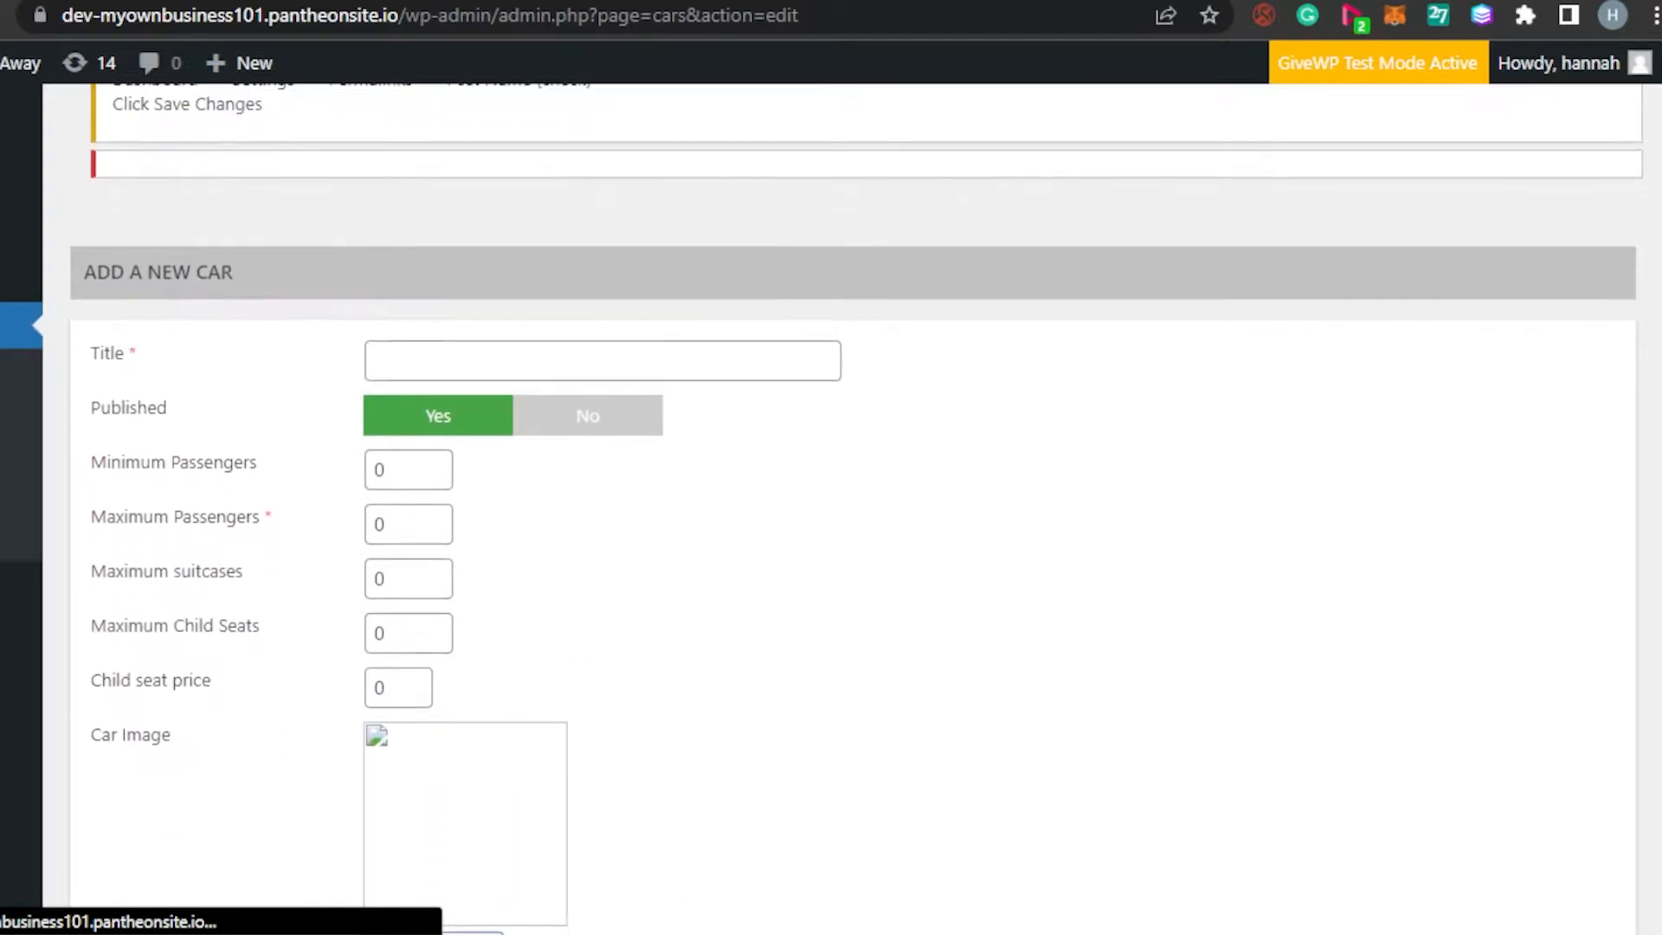
left_click(528, 358)
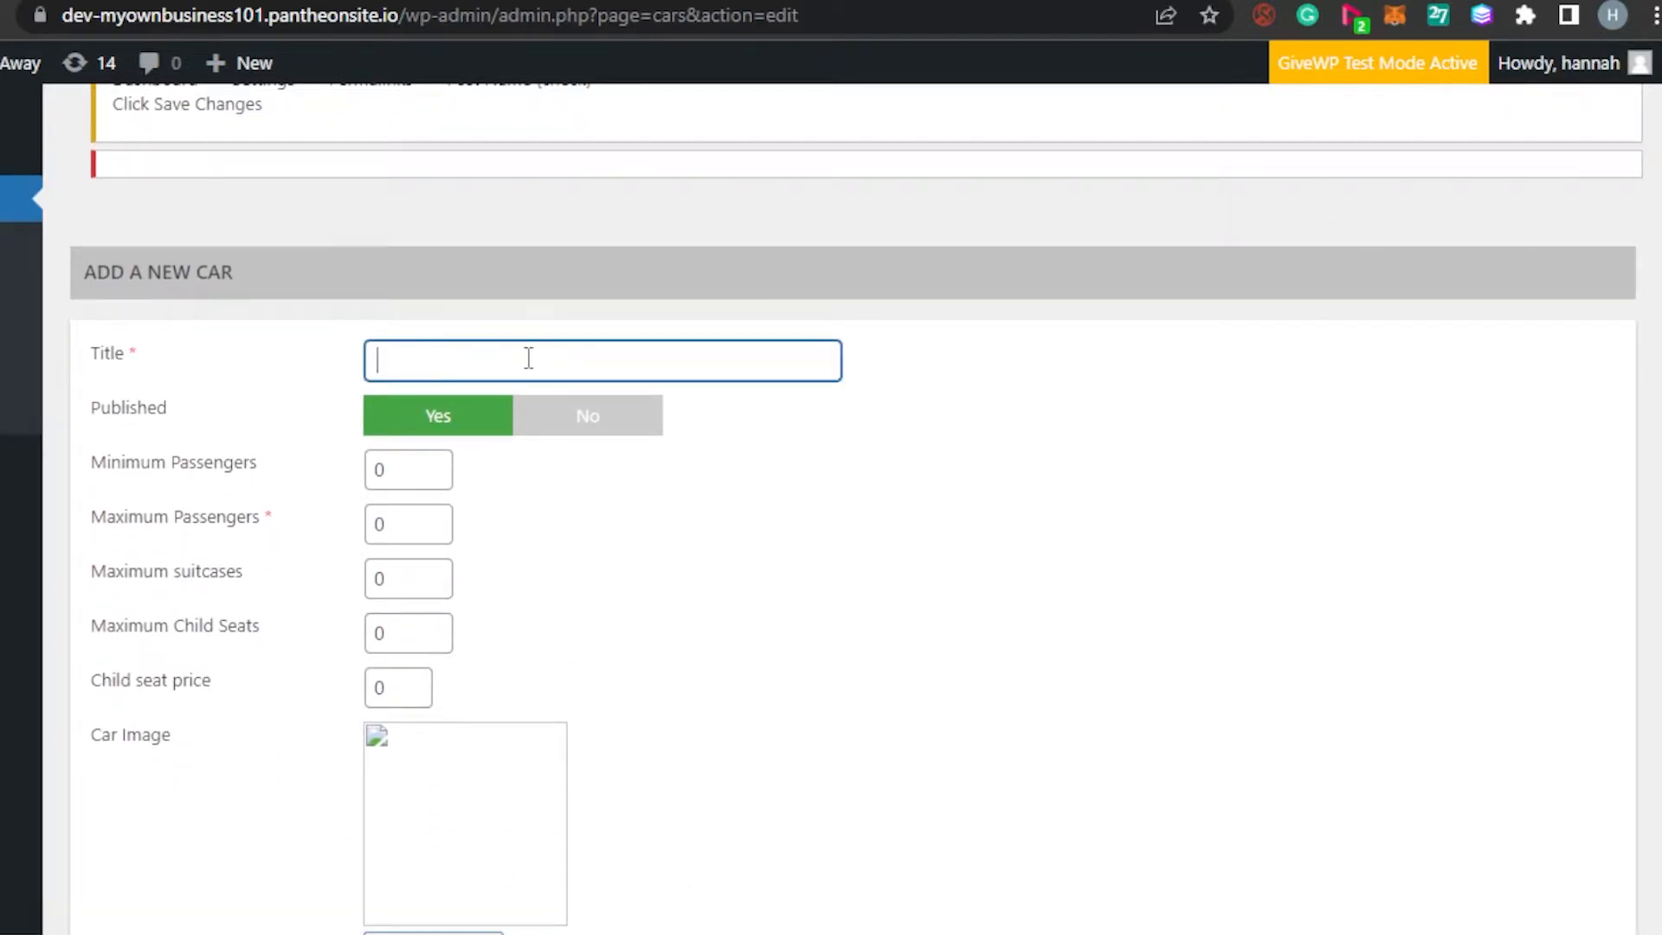
type("Suv")
Set the Suv to 1–3 passengers, 2 suitcases and 2 child seats
left_click(442, 479)
left_click(441, 461)
left_click(441, 460)
left_click(441, 460)
left_click(441, 480)
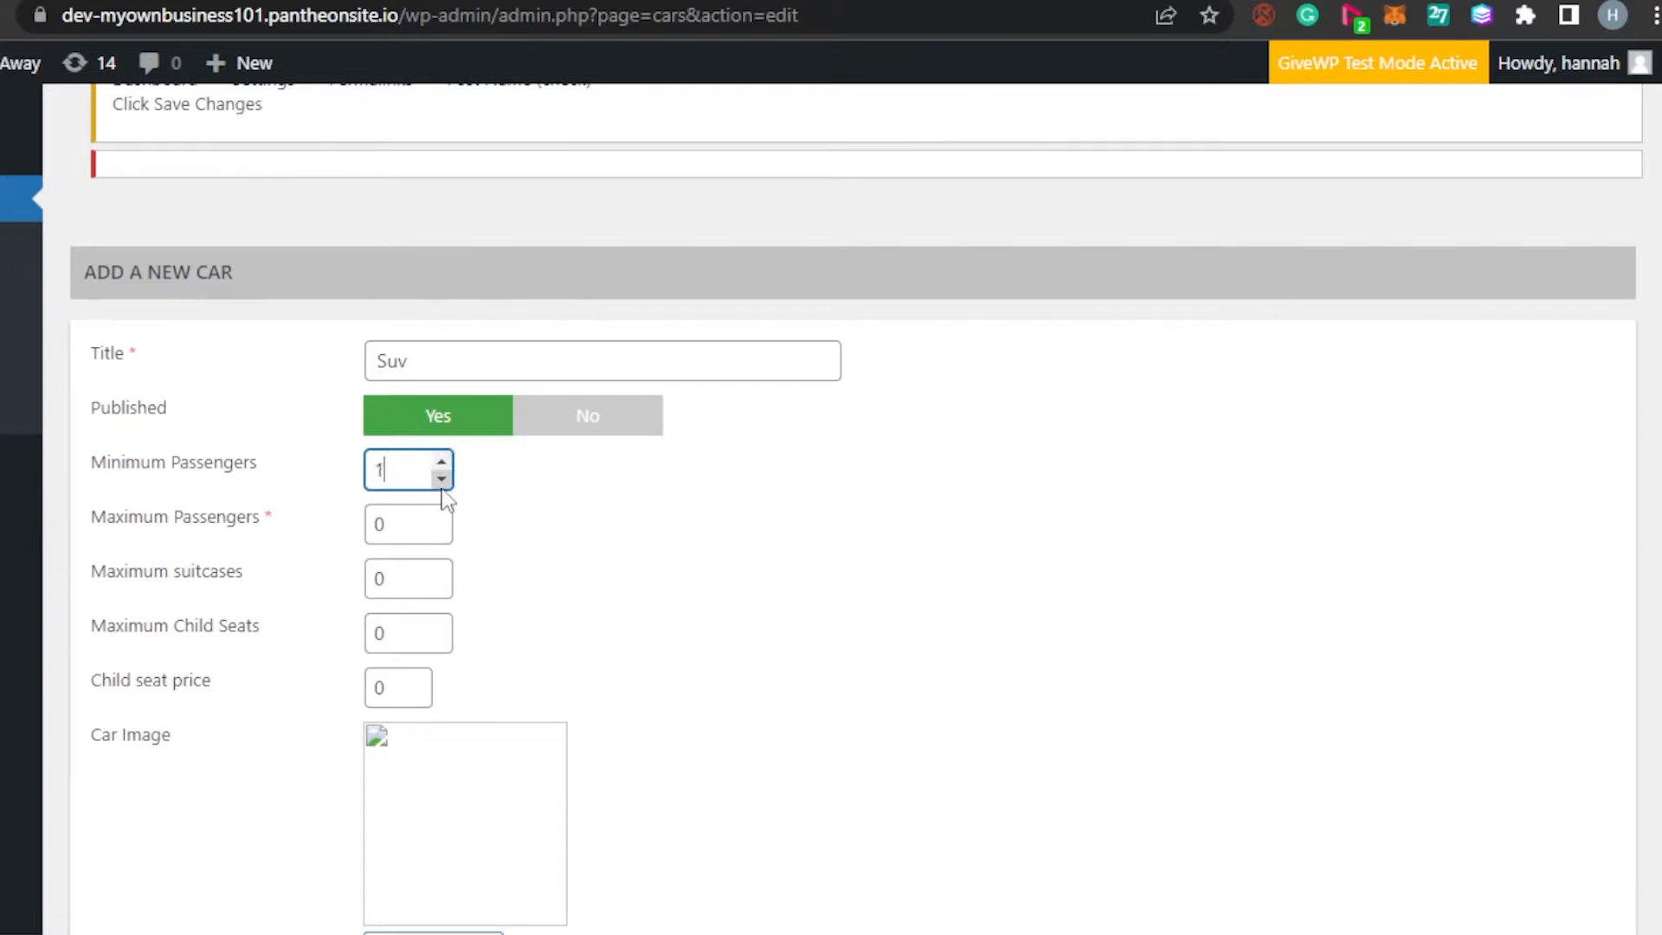
left_click(442, 518)
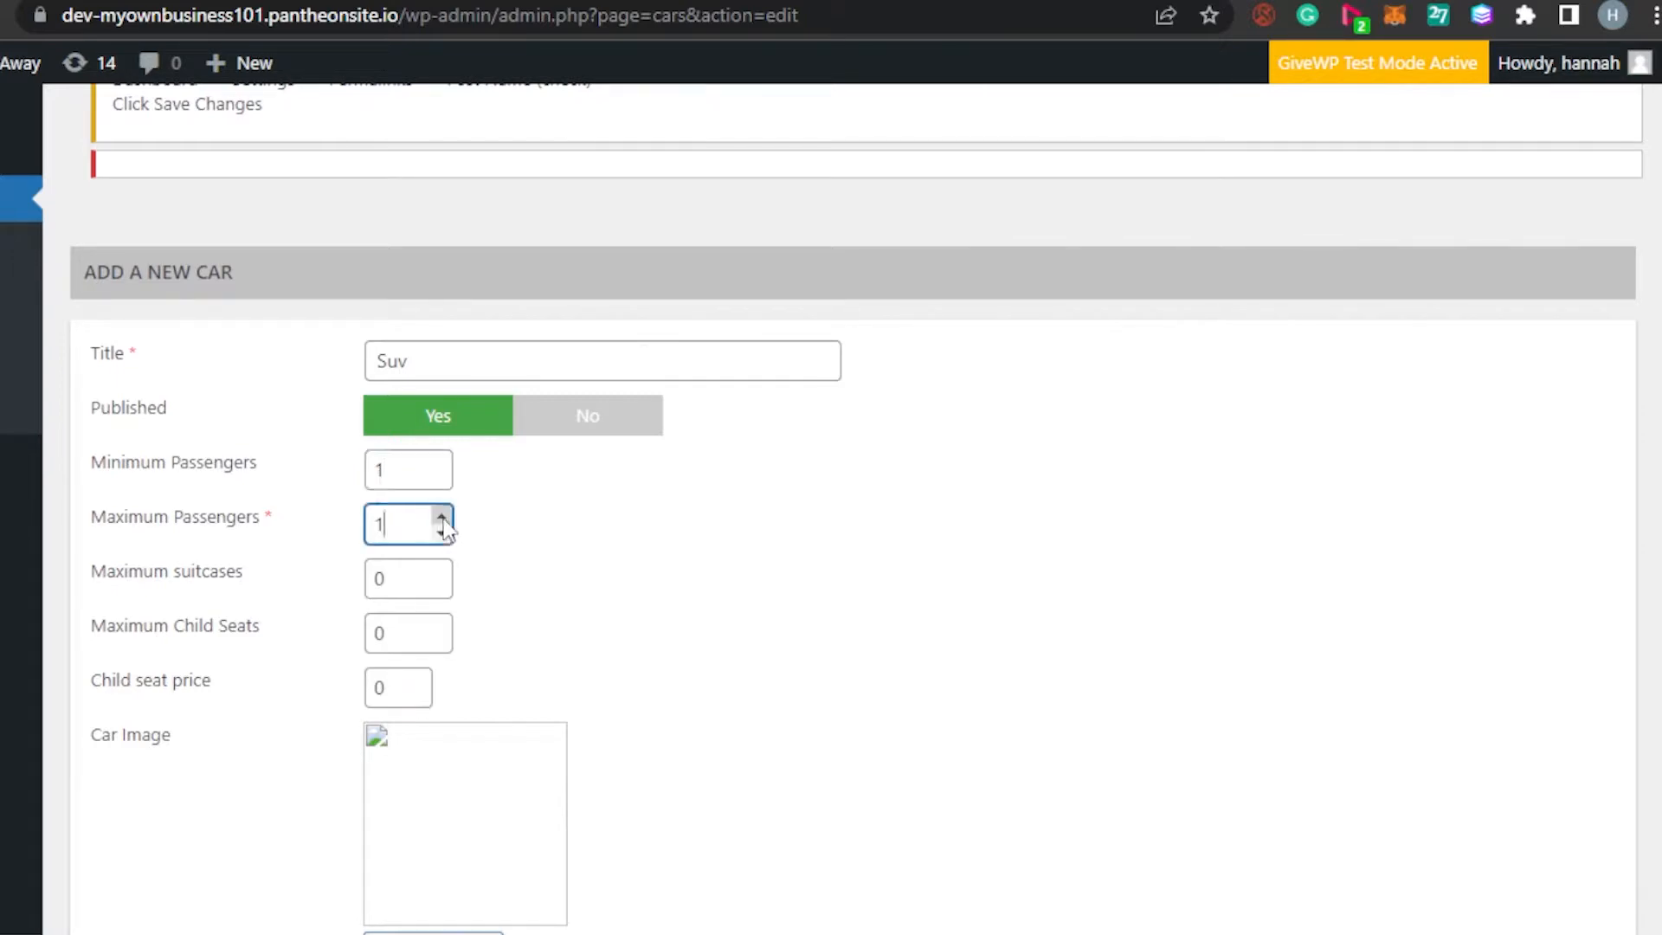
left_click(442, 517)
left_click(441, 572)
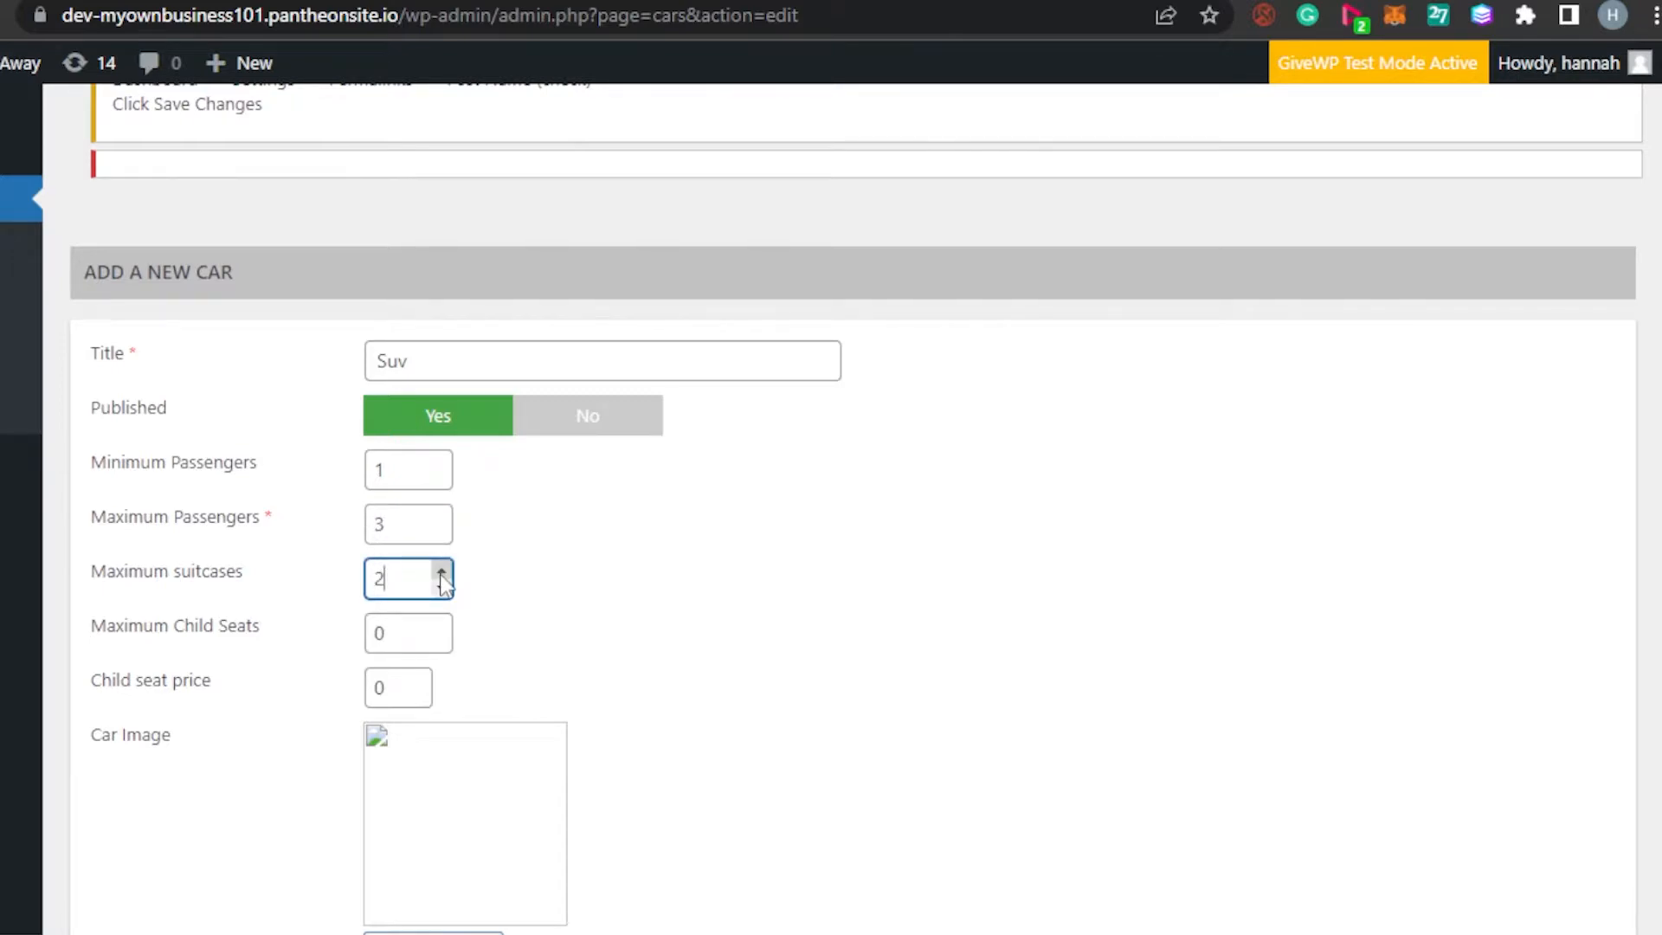
left_click(438, 627)
left_click(417, 688)
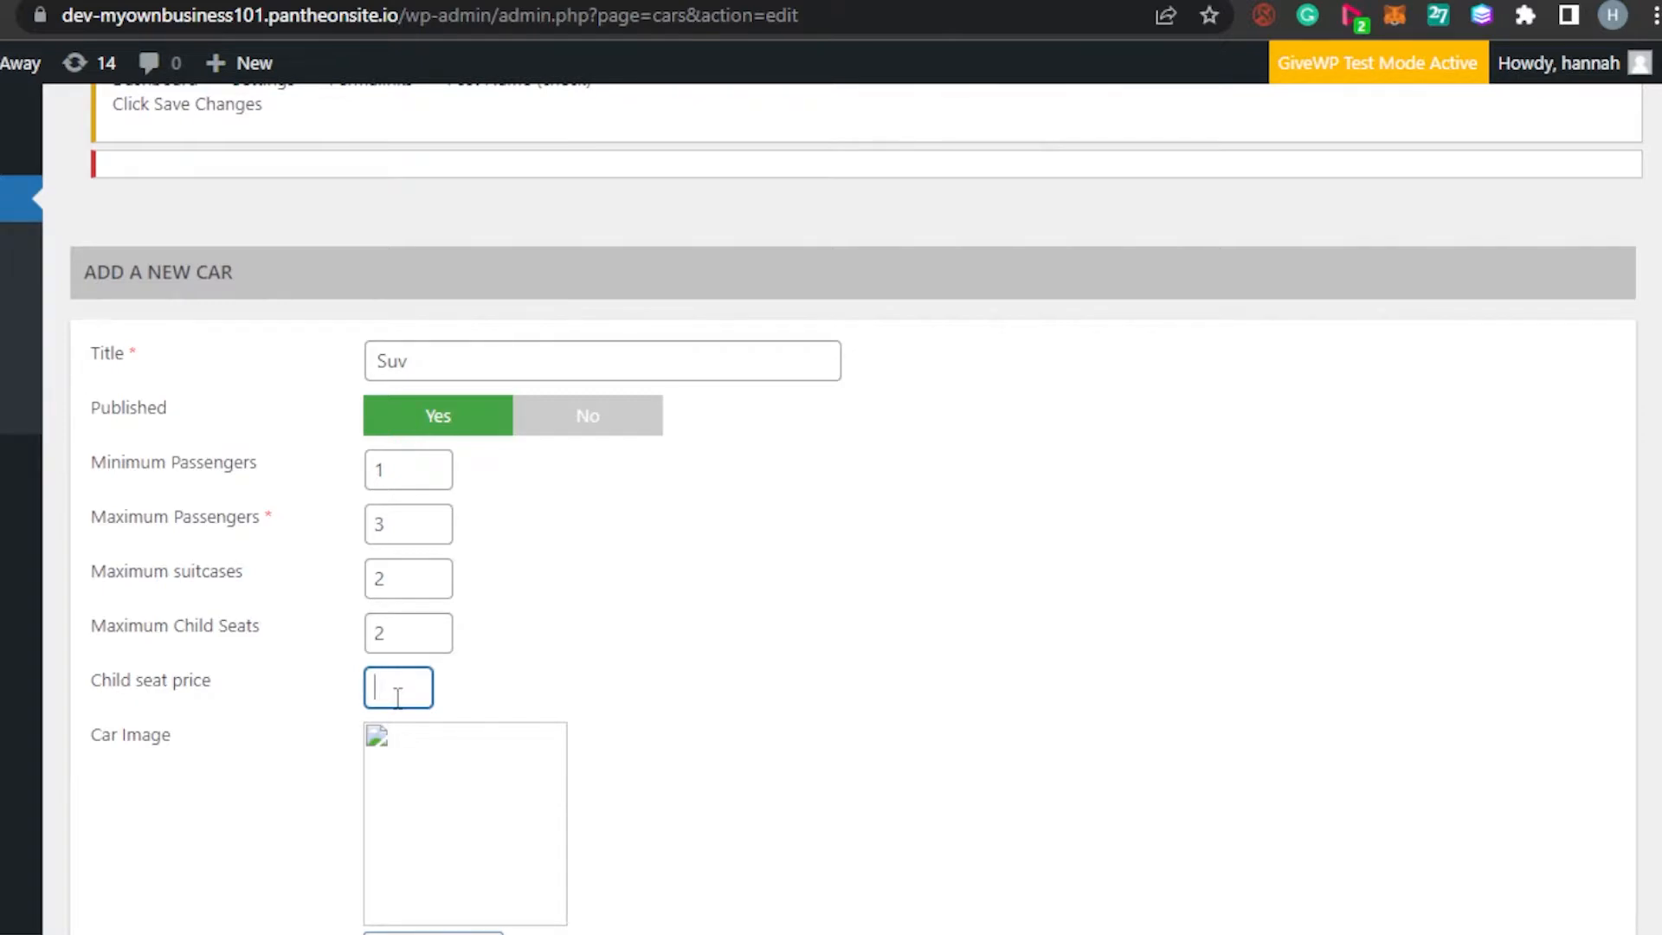
scroll(817, 348, "down", 5)
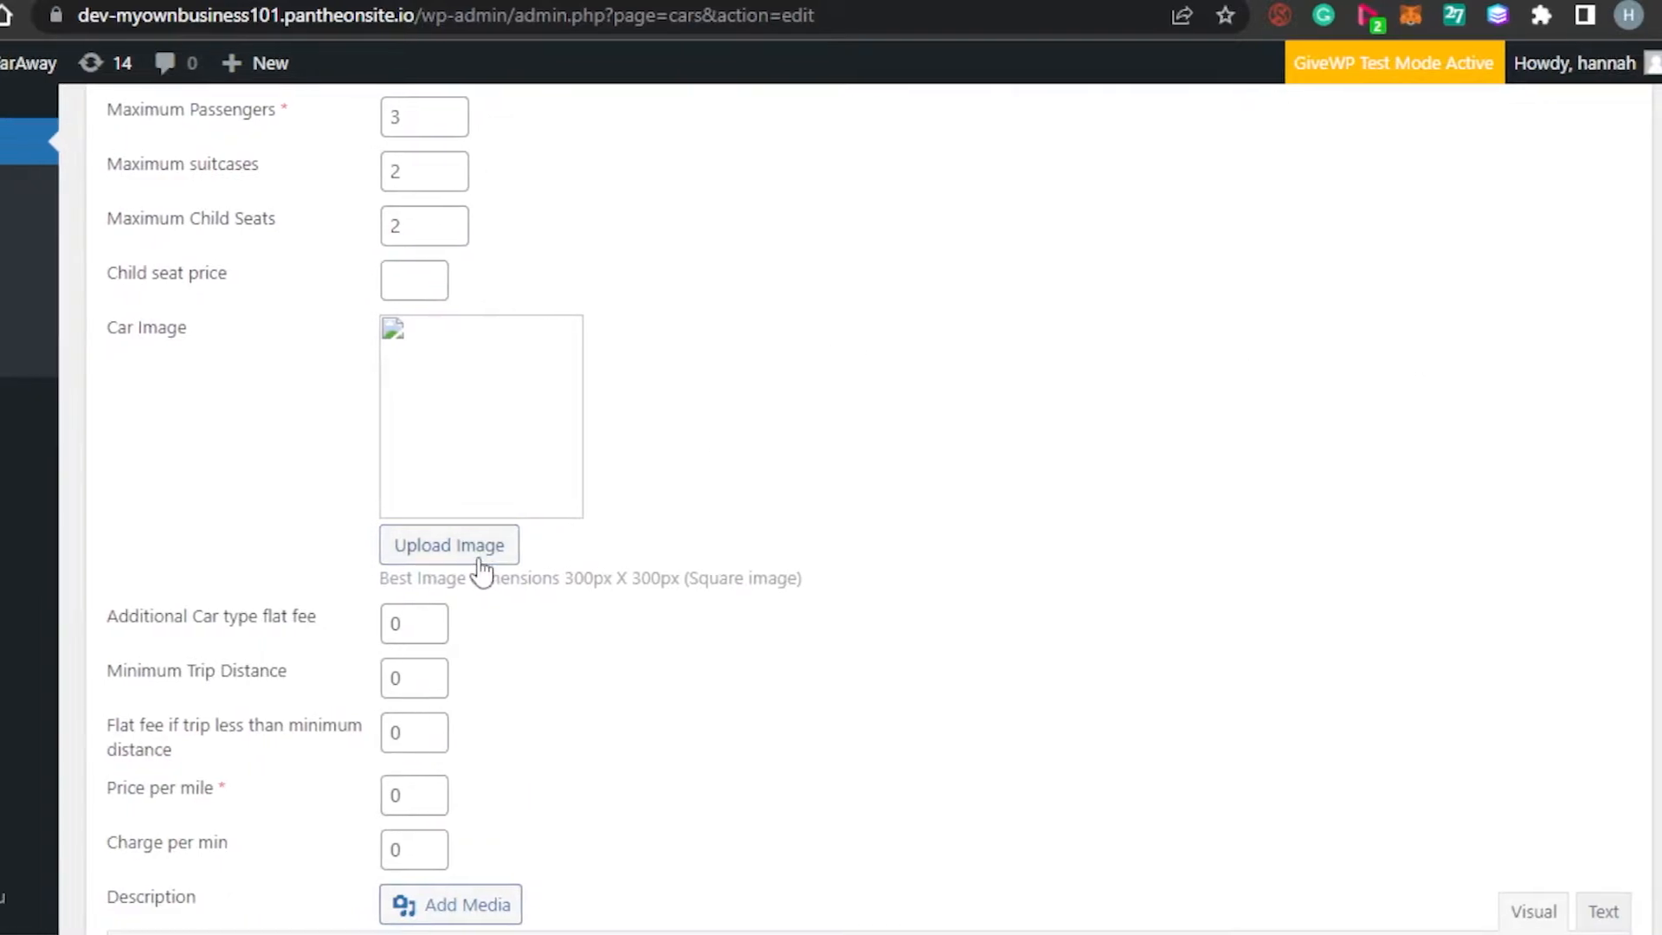
Pick the black car photo from the Media Library as the Suv's image
left_click(466, 564)
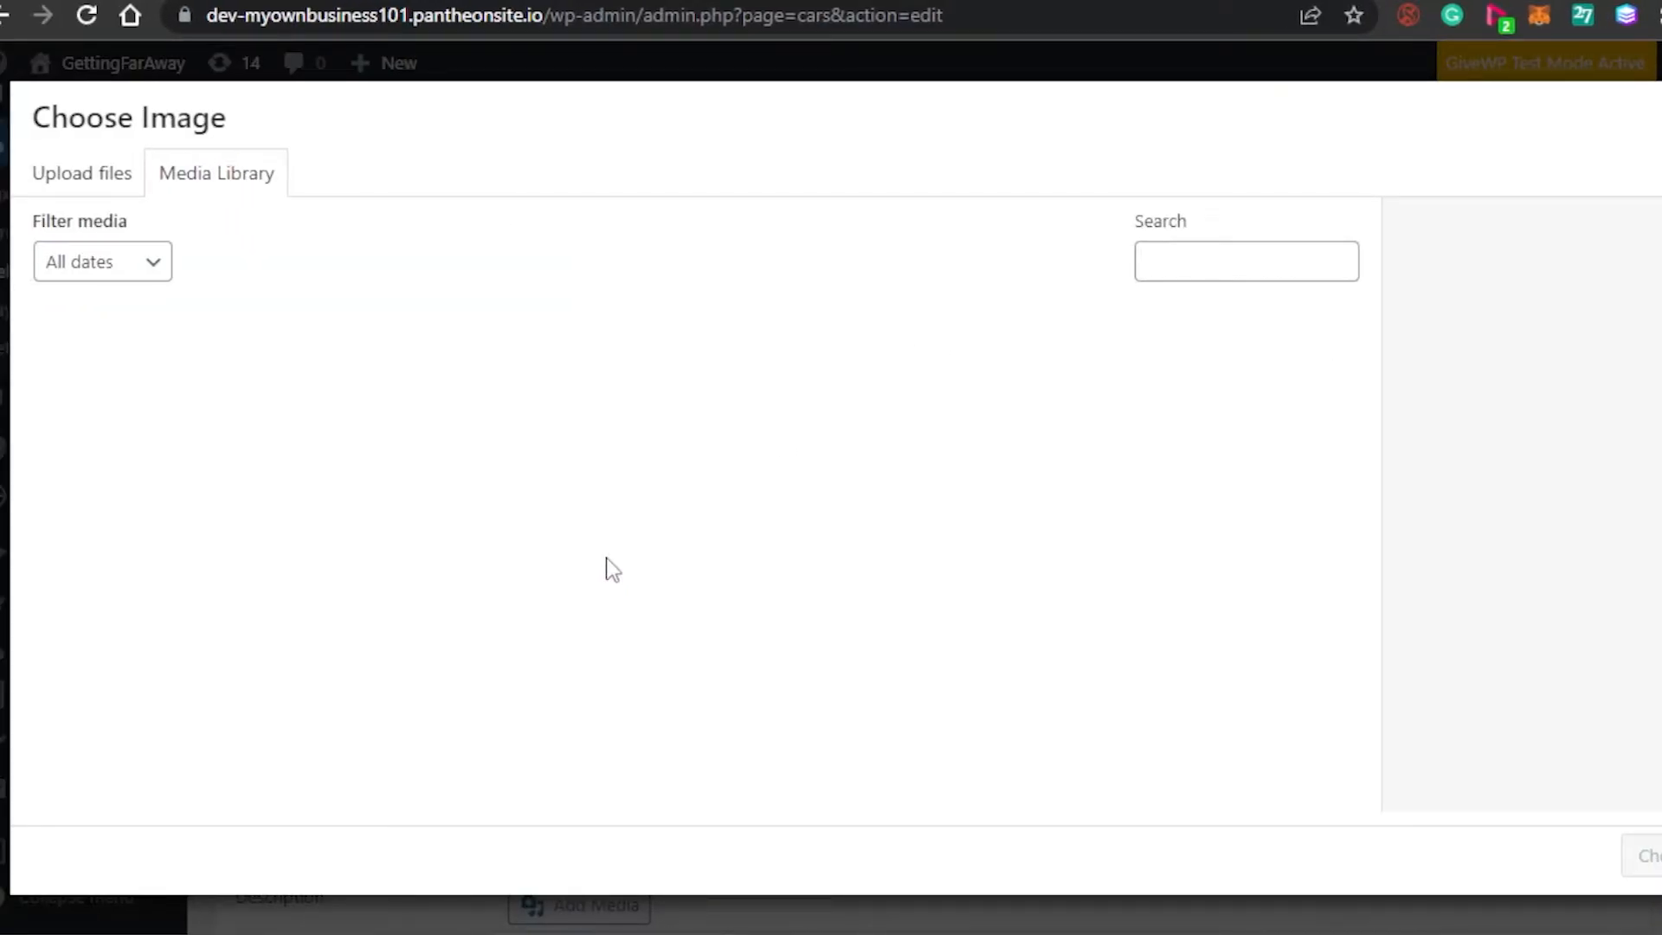
left_click(102, 182)
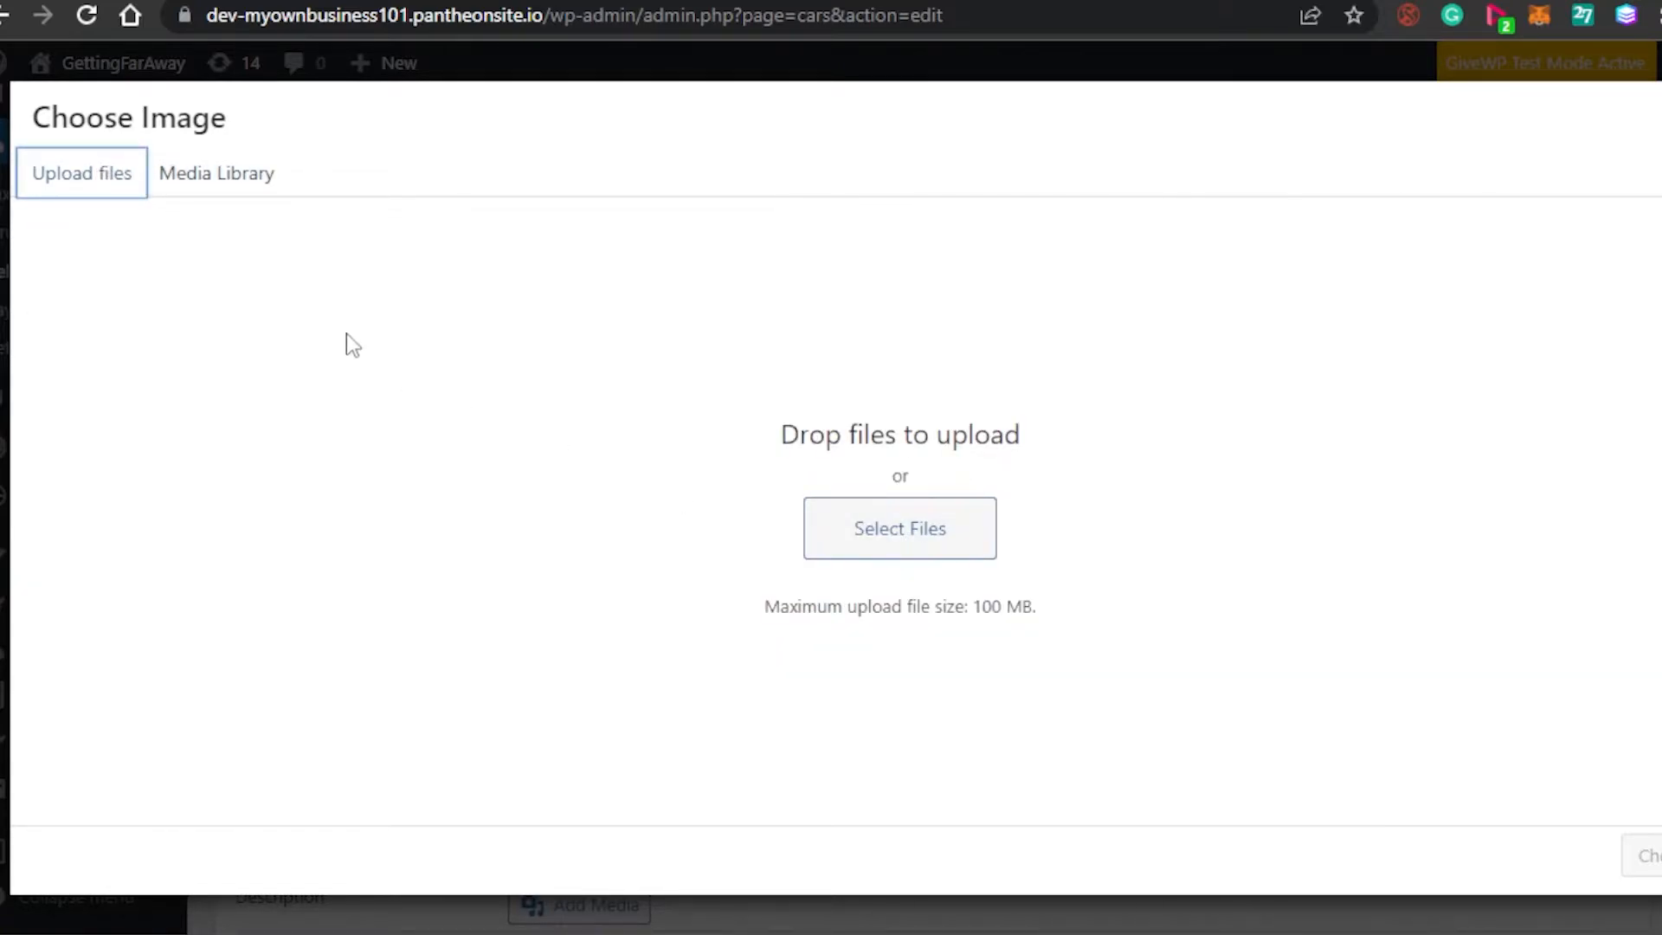
left_click(256, 187)
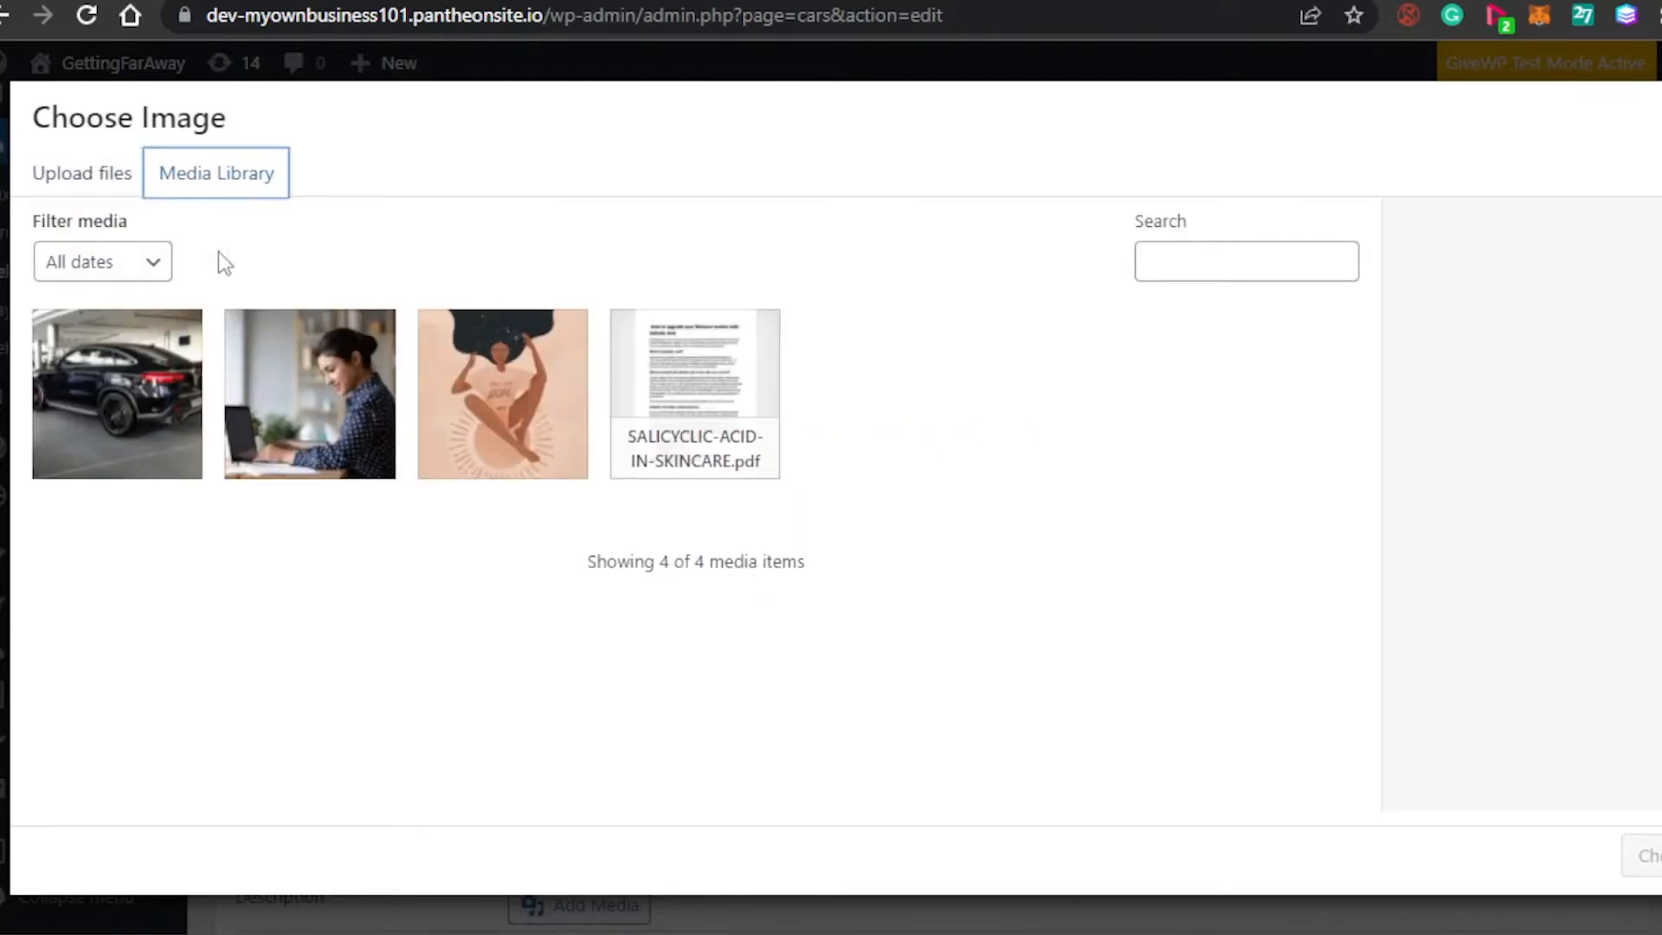
left_click(167, 378)
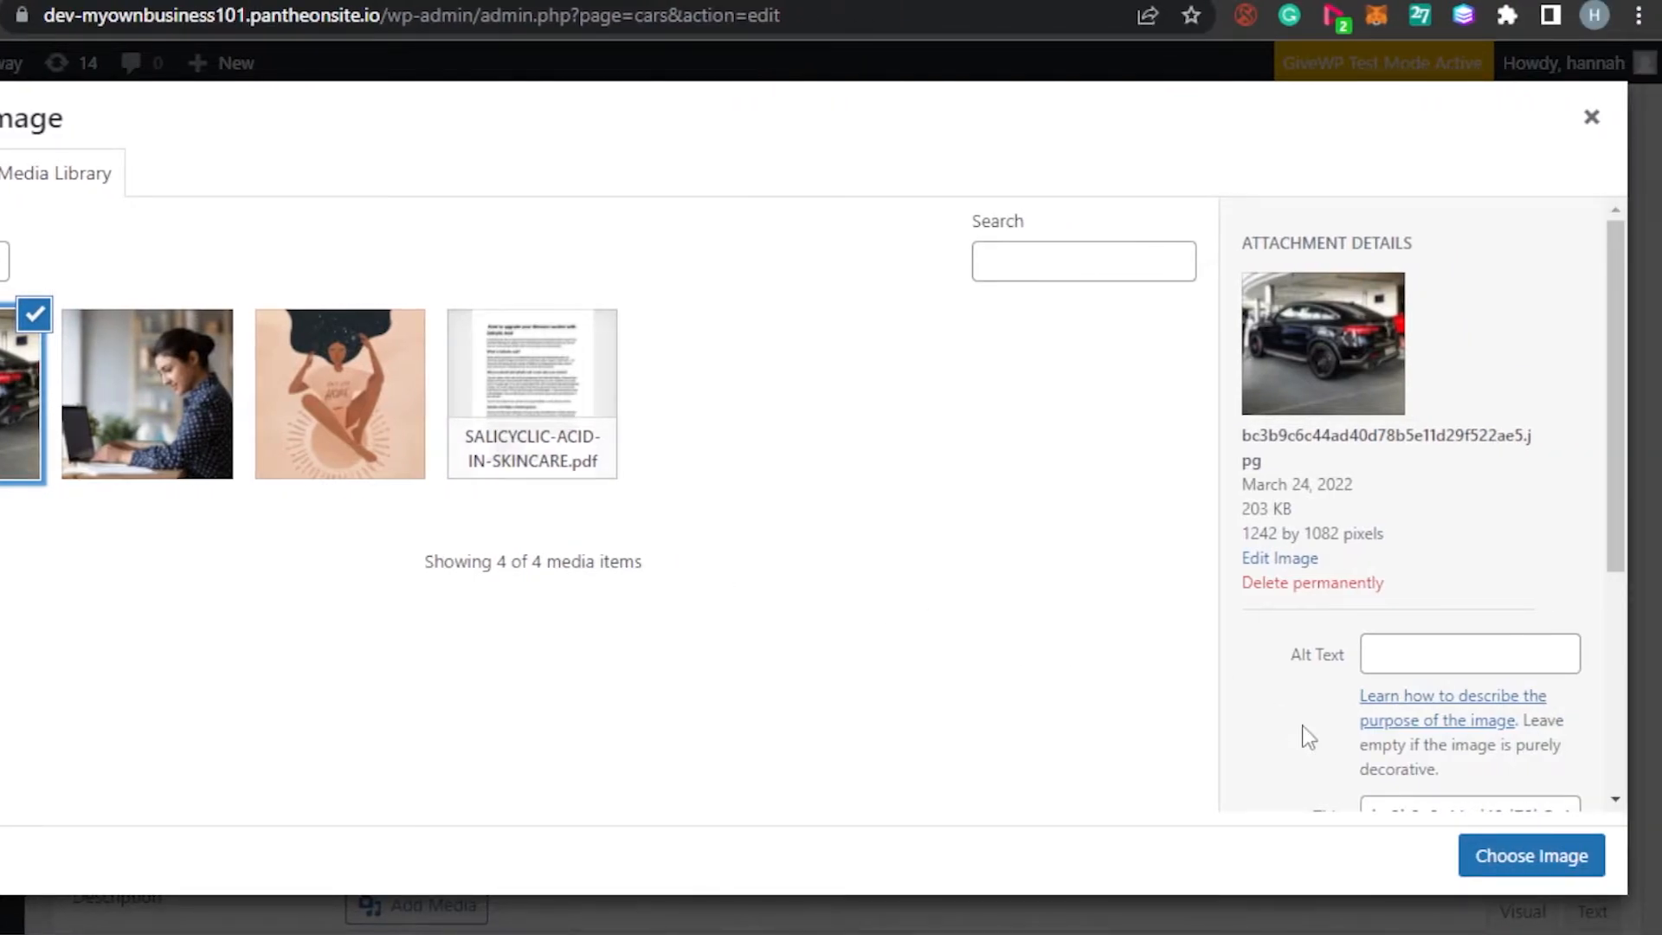
left_click(1534, 858)
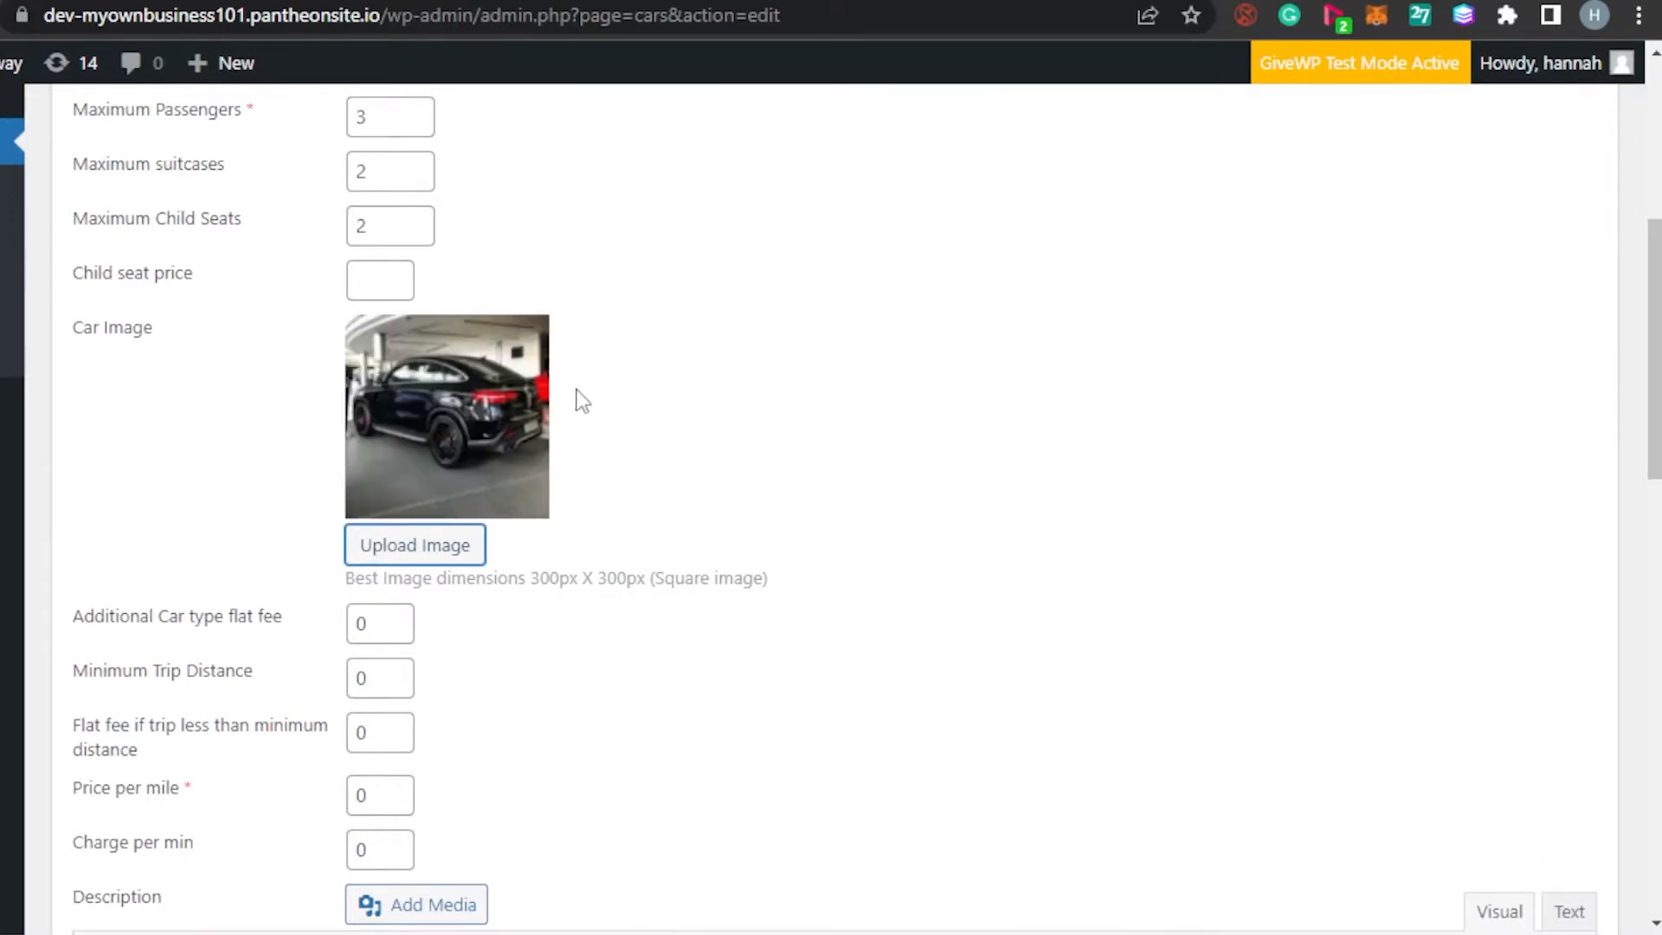
Set the Suv's price per mile to 5, with availability tracked on all weekdays
left_click_drag(1654, 454, 1654, 564)
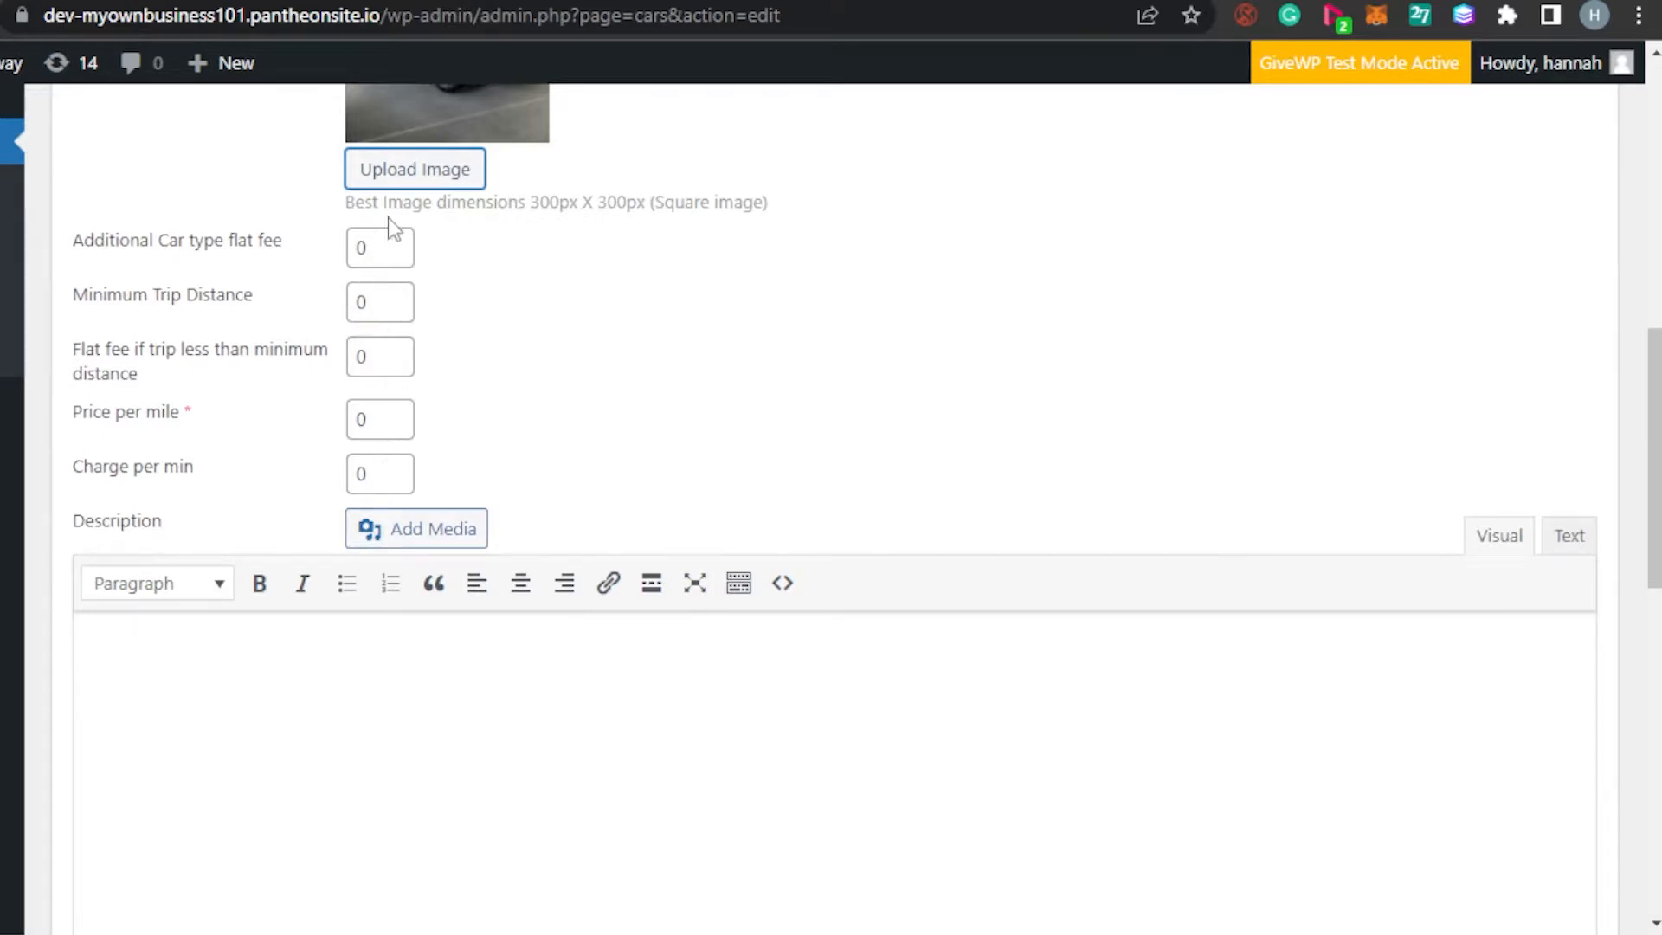
left_click(381, 426)
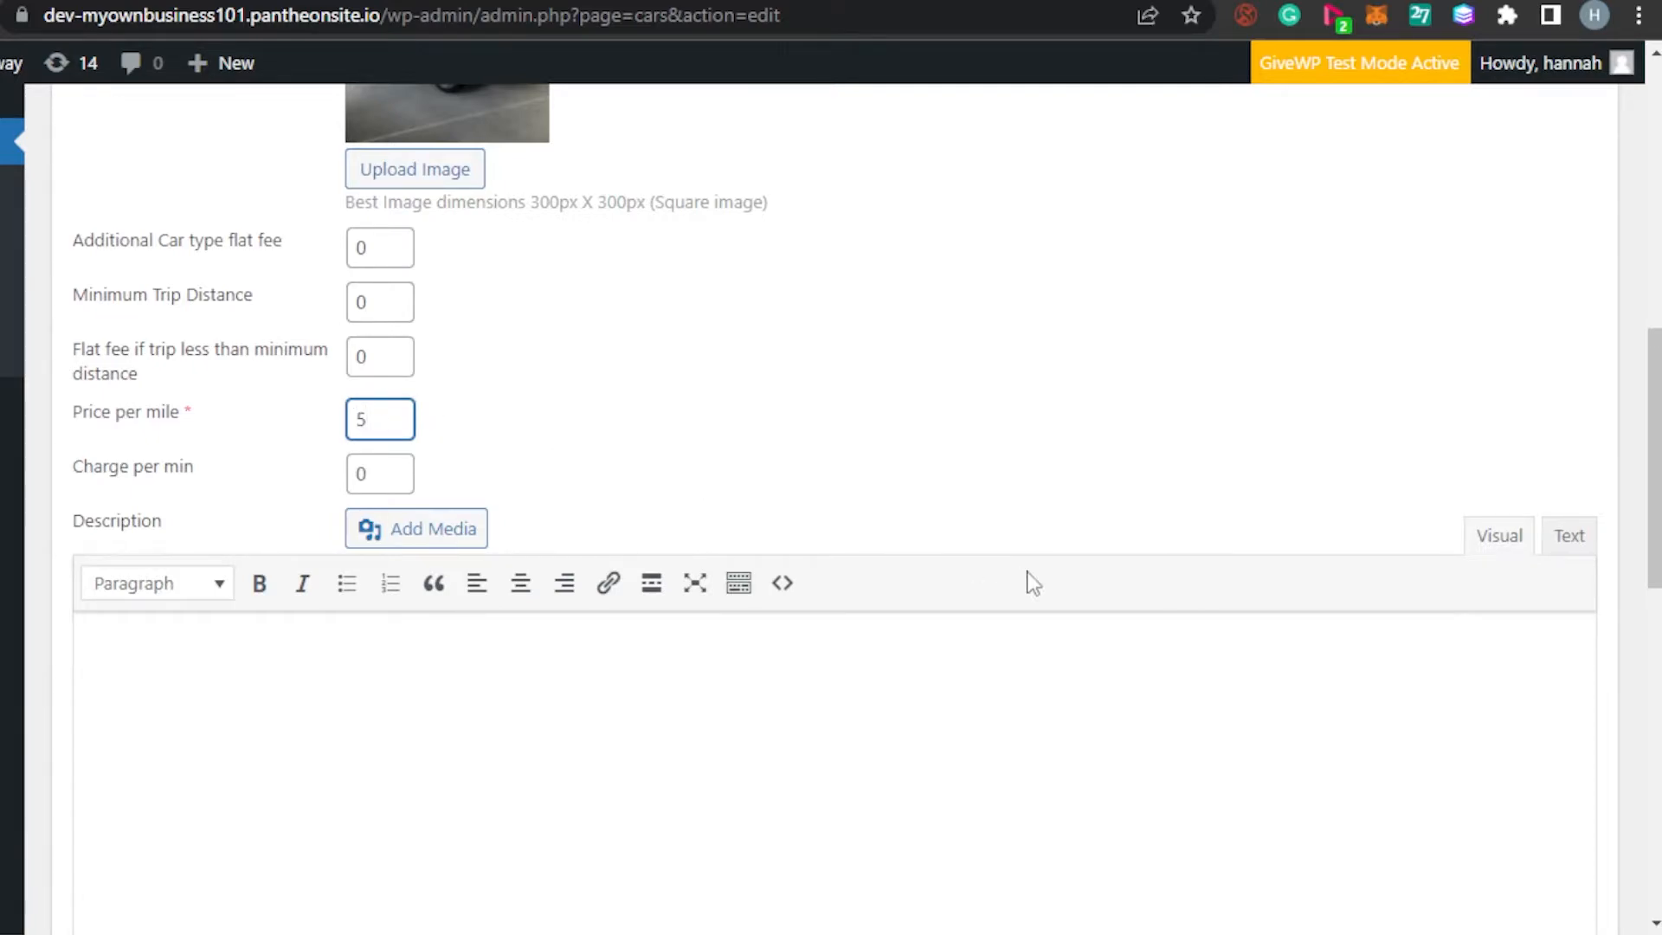
left_click_drag(1654, 407, 1655, 733)
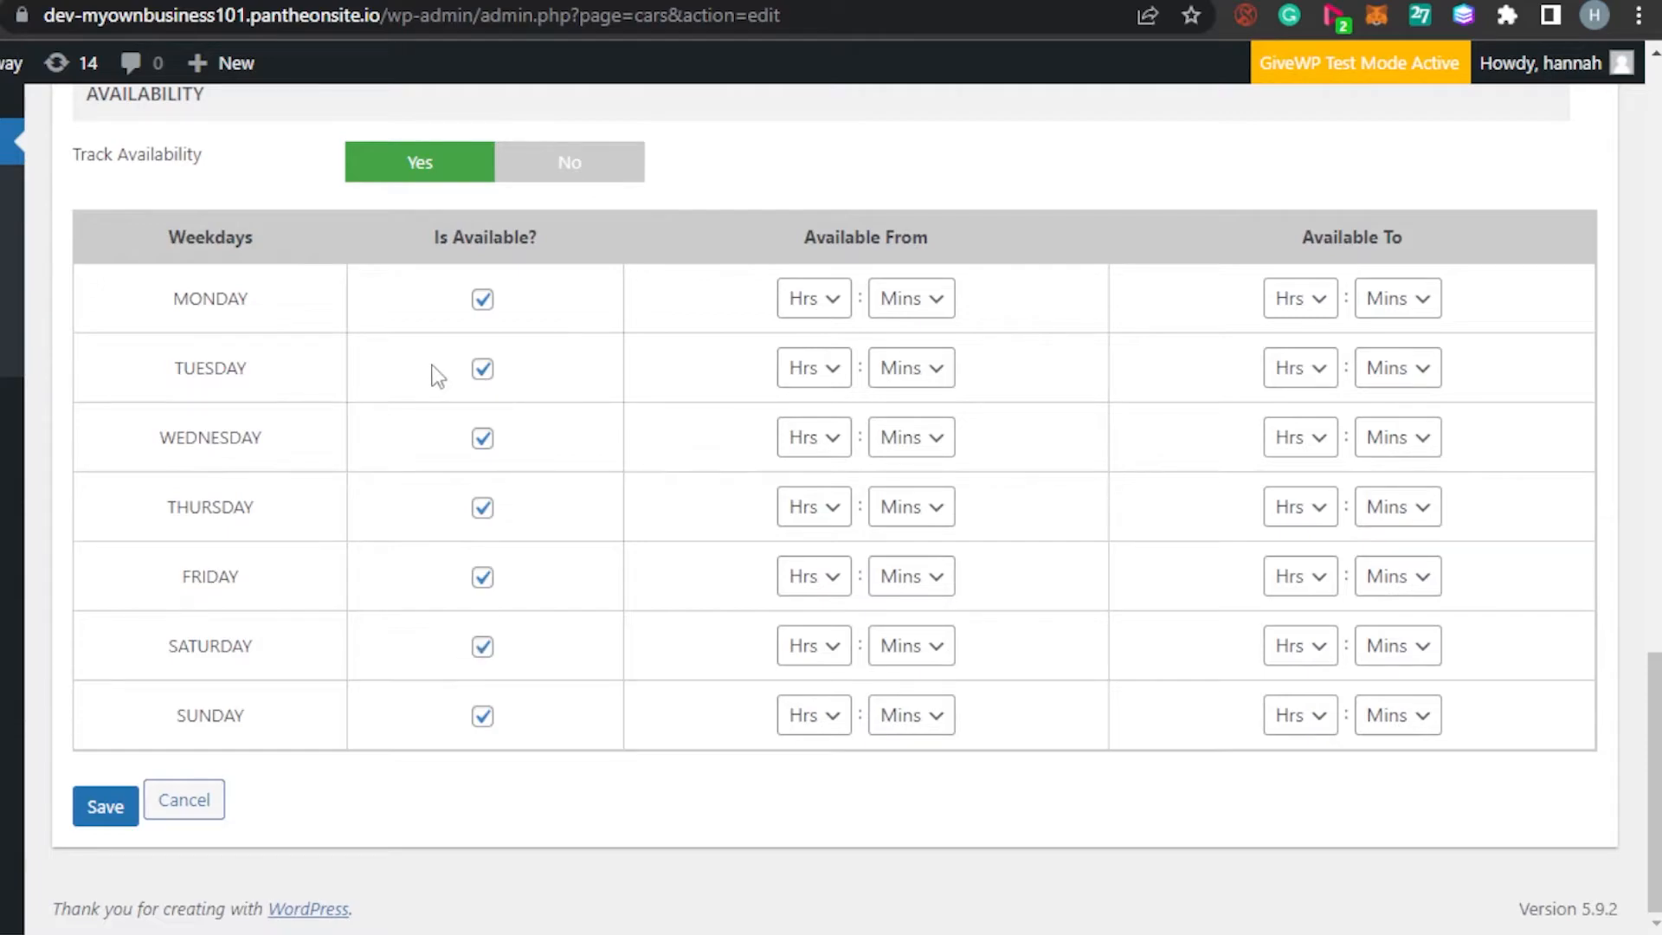
Make the Suv available on Monday from 05:00 to 20:00
left_click(481, 590)
left_click(831, 303)
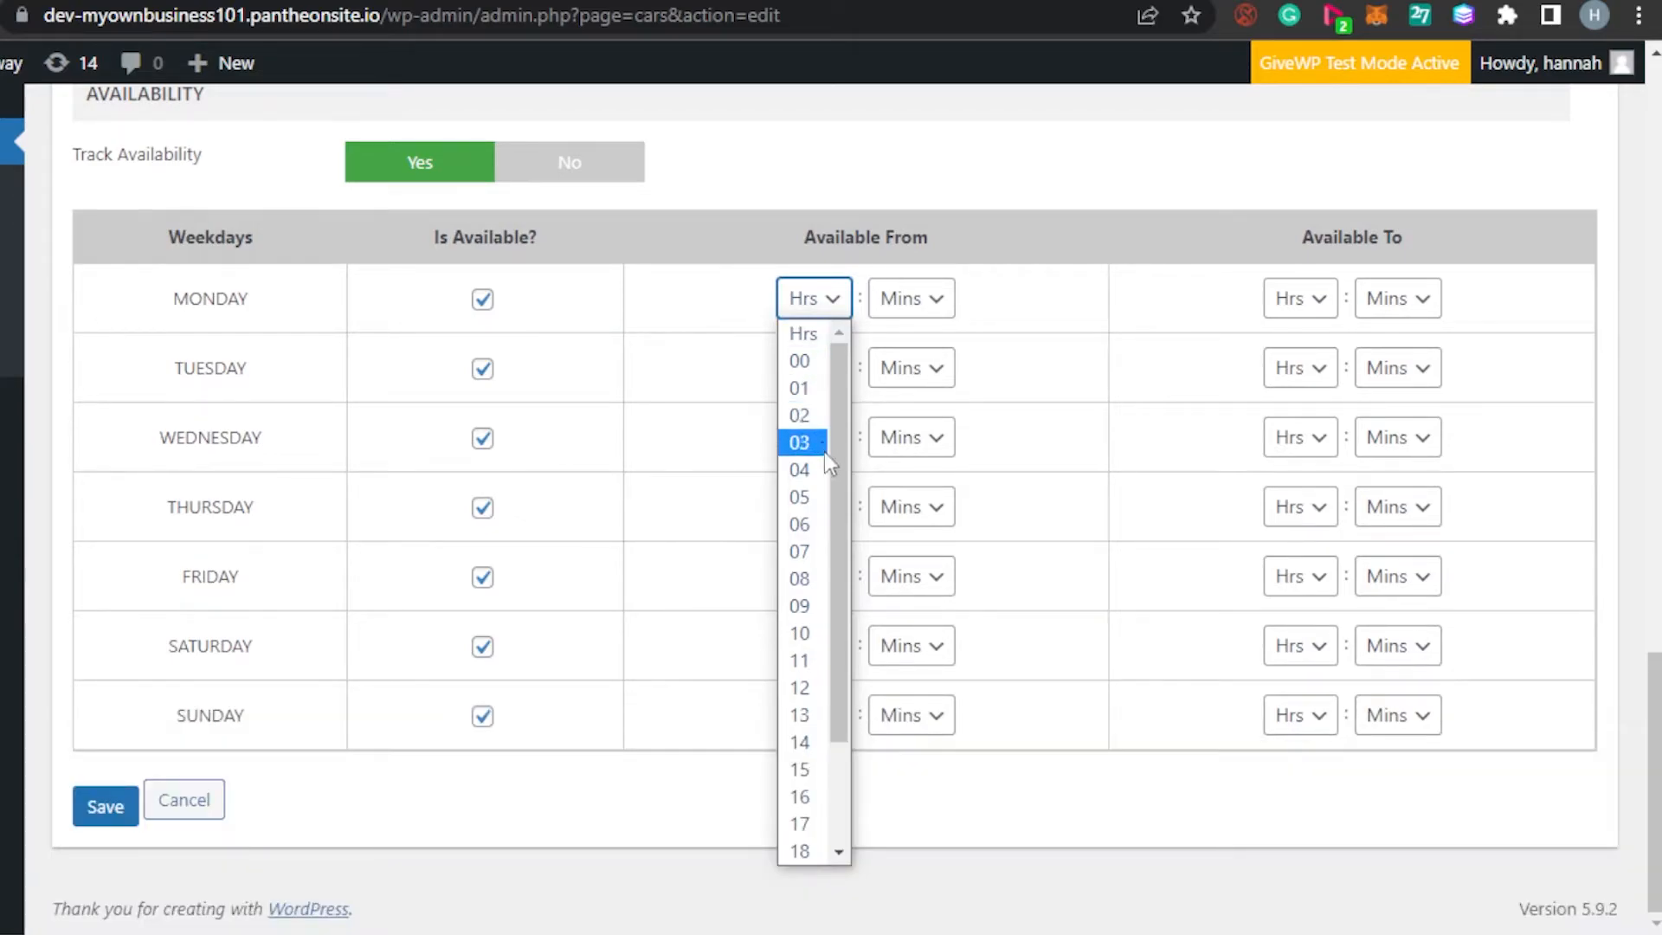
left_click_drag(843, 472, 844, 519)
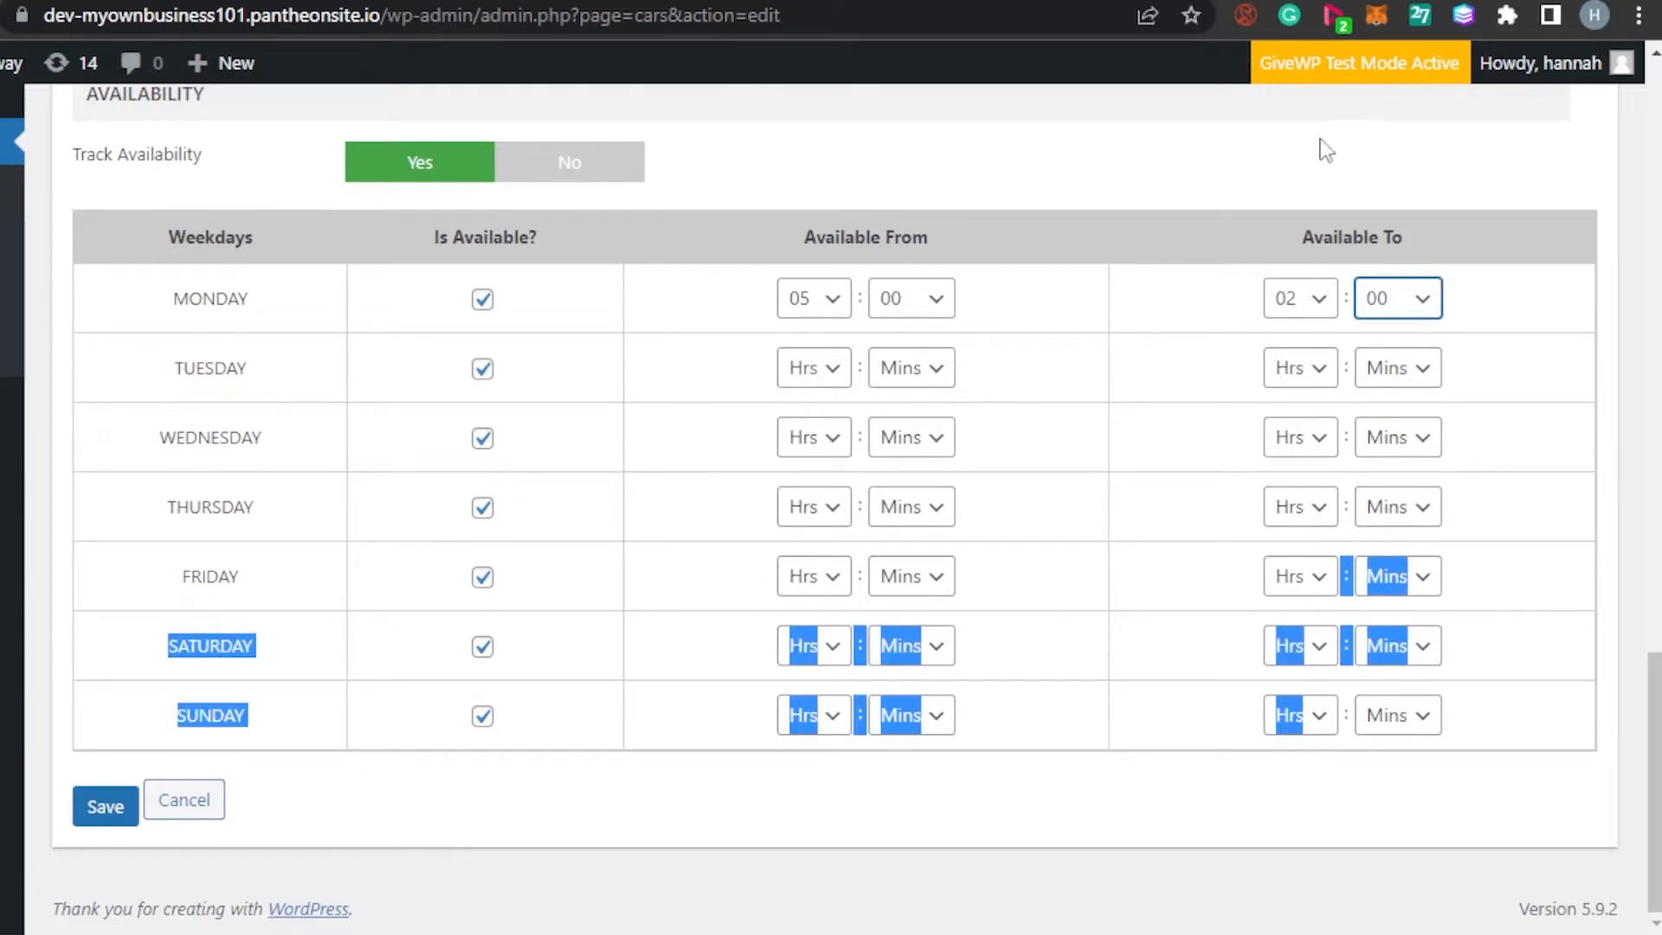
left_click(1227, 148)
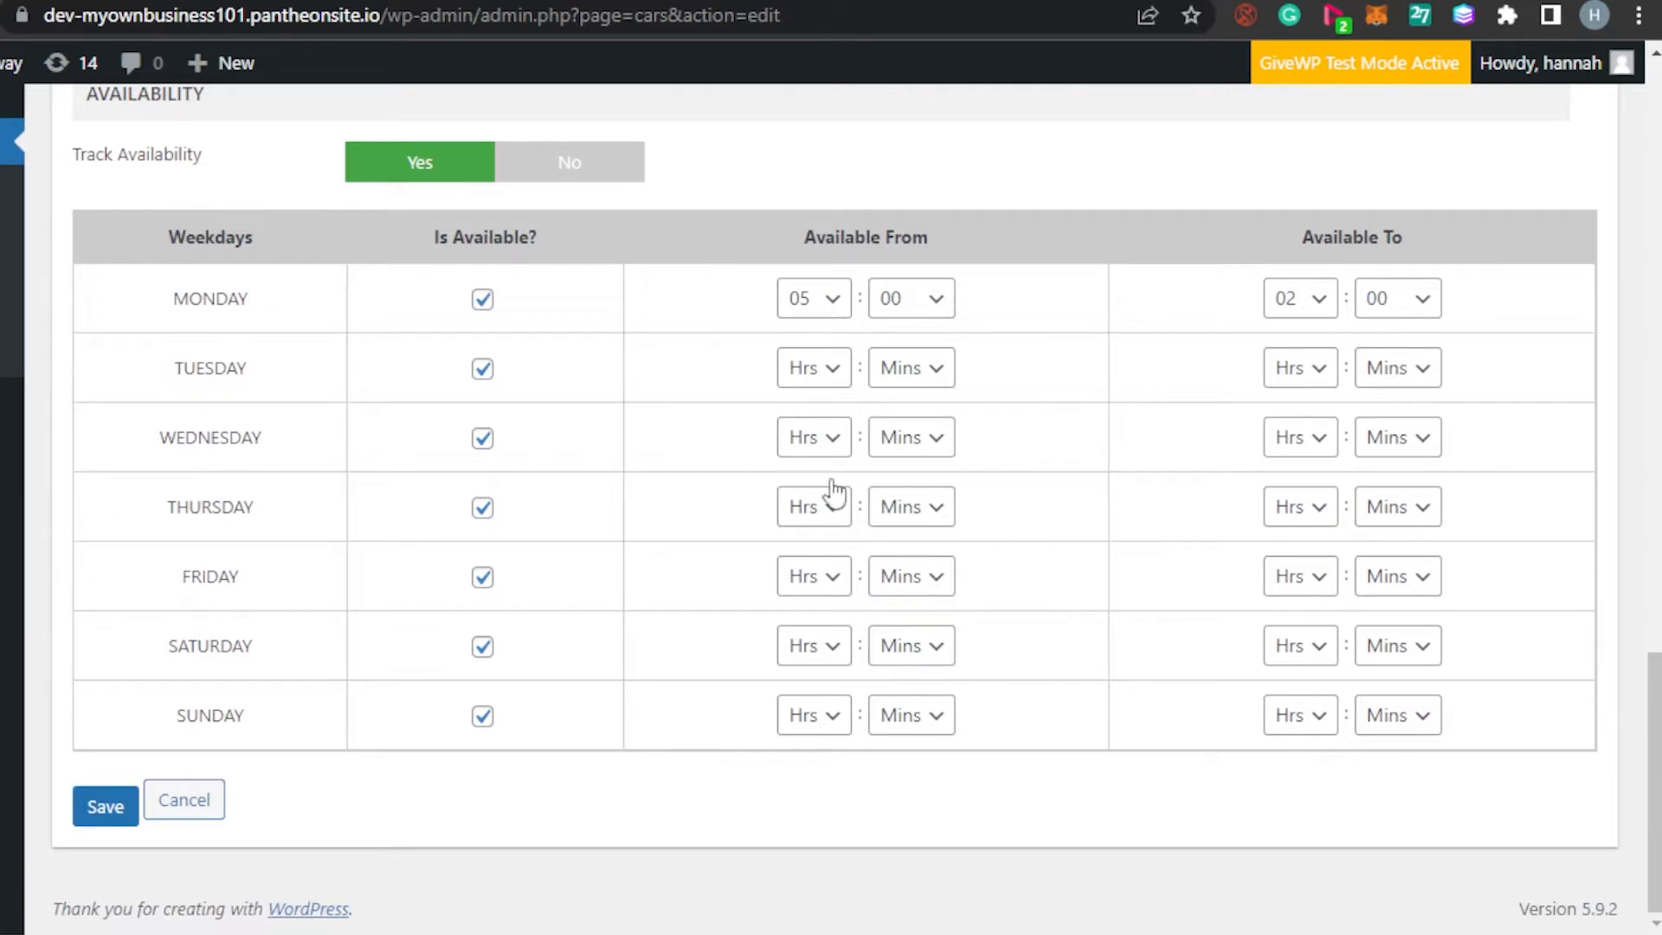
Set Sunday availability from hour 09 to hour 15
left_click(825, 733)
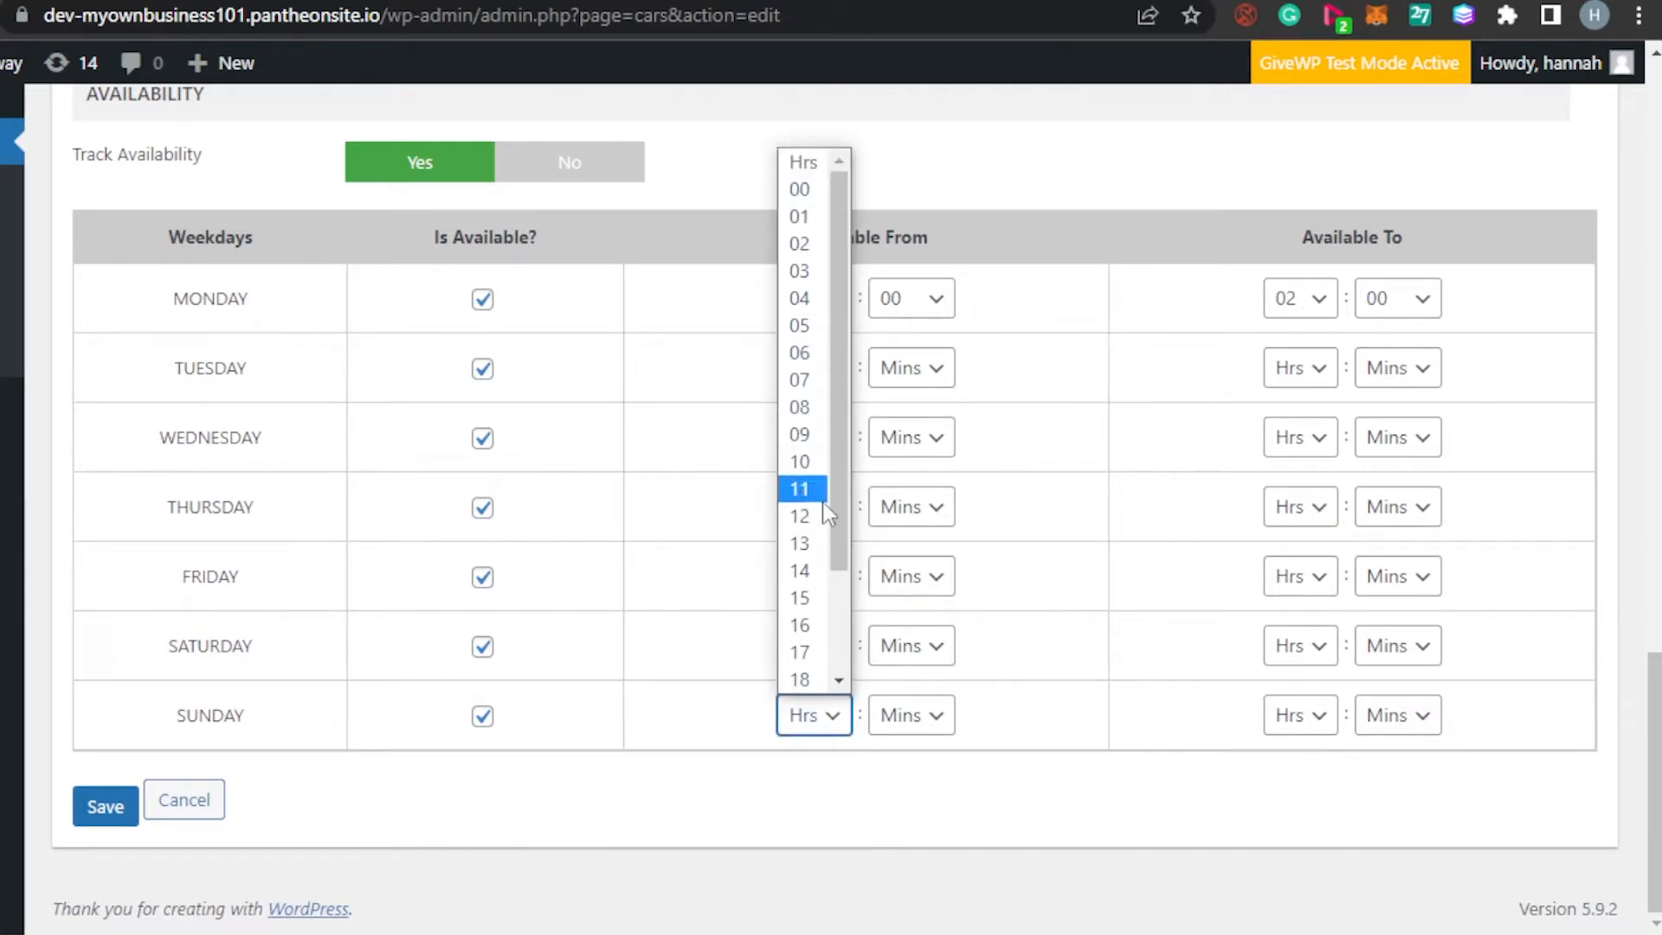
left_click(807, 188)
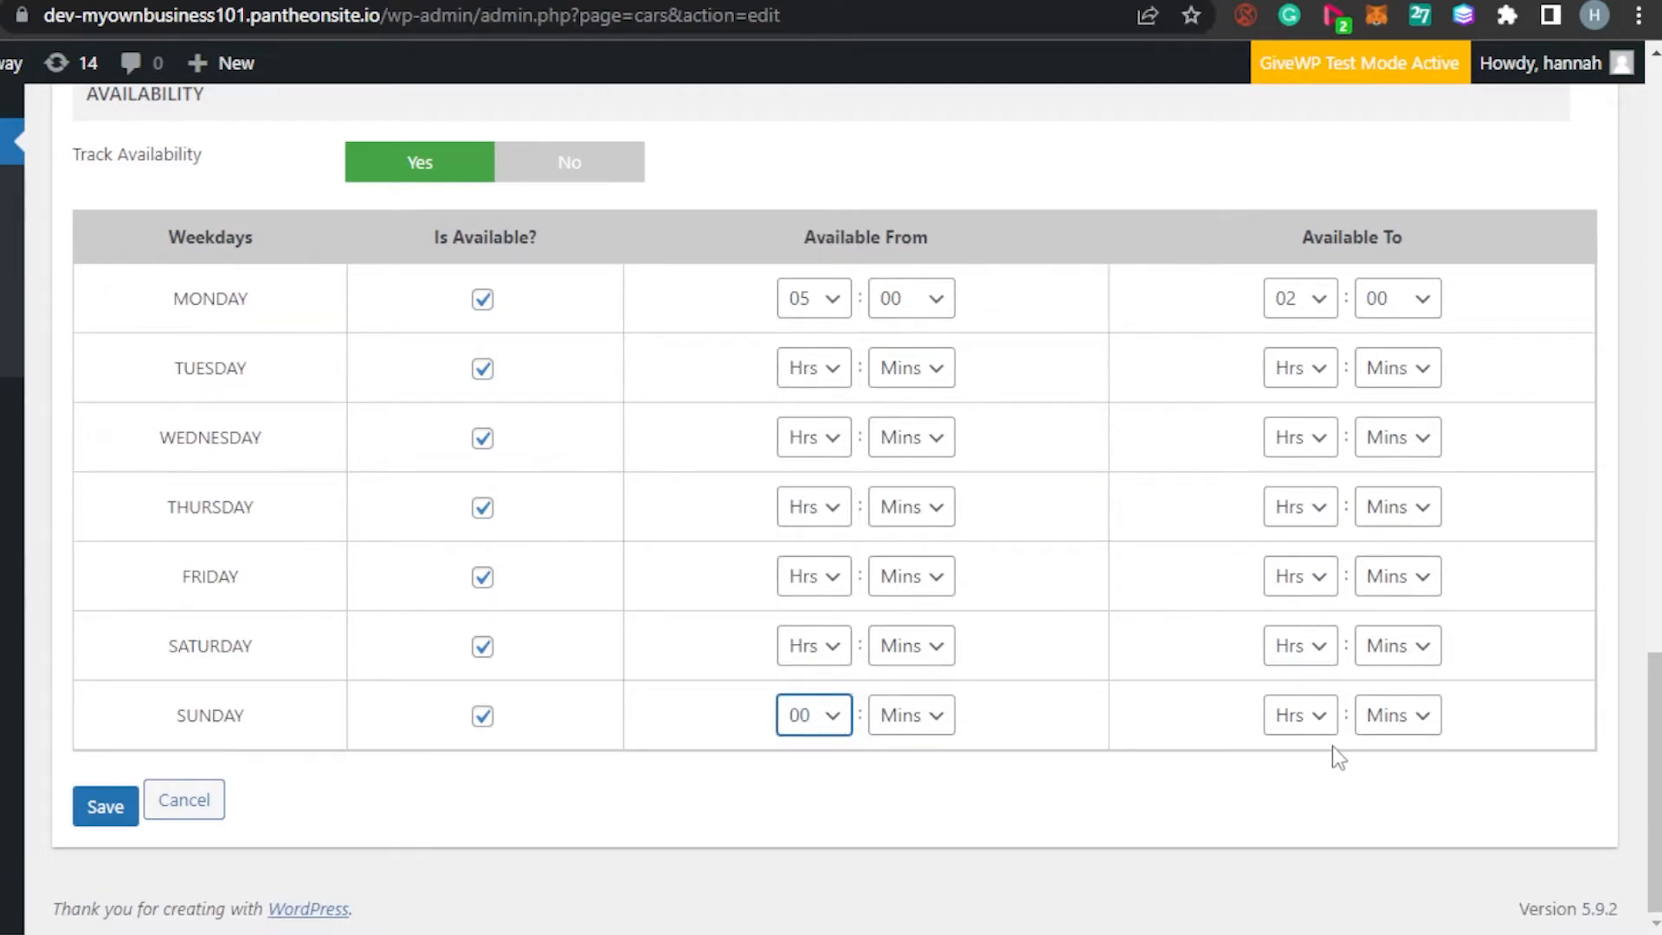
left_click(1320, 721)
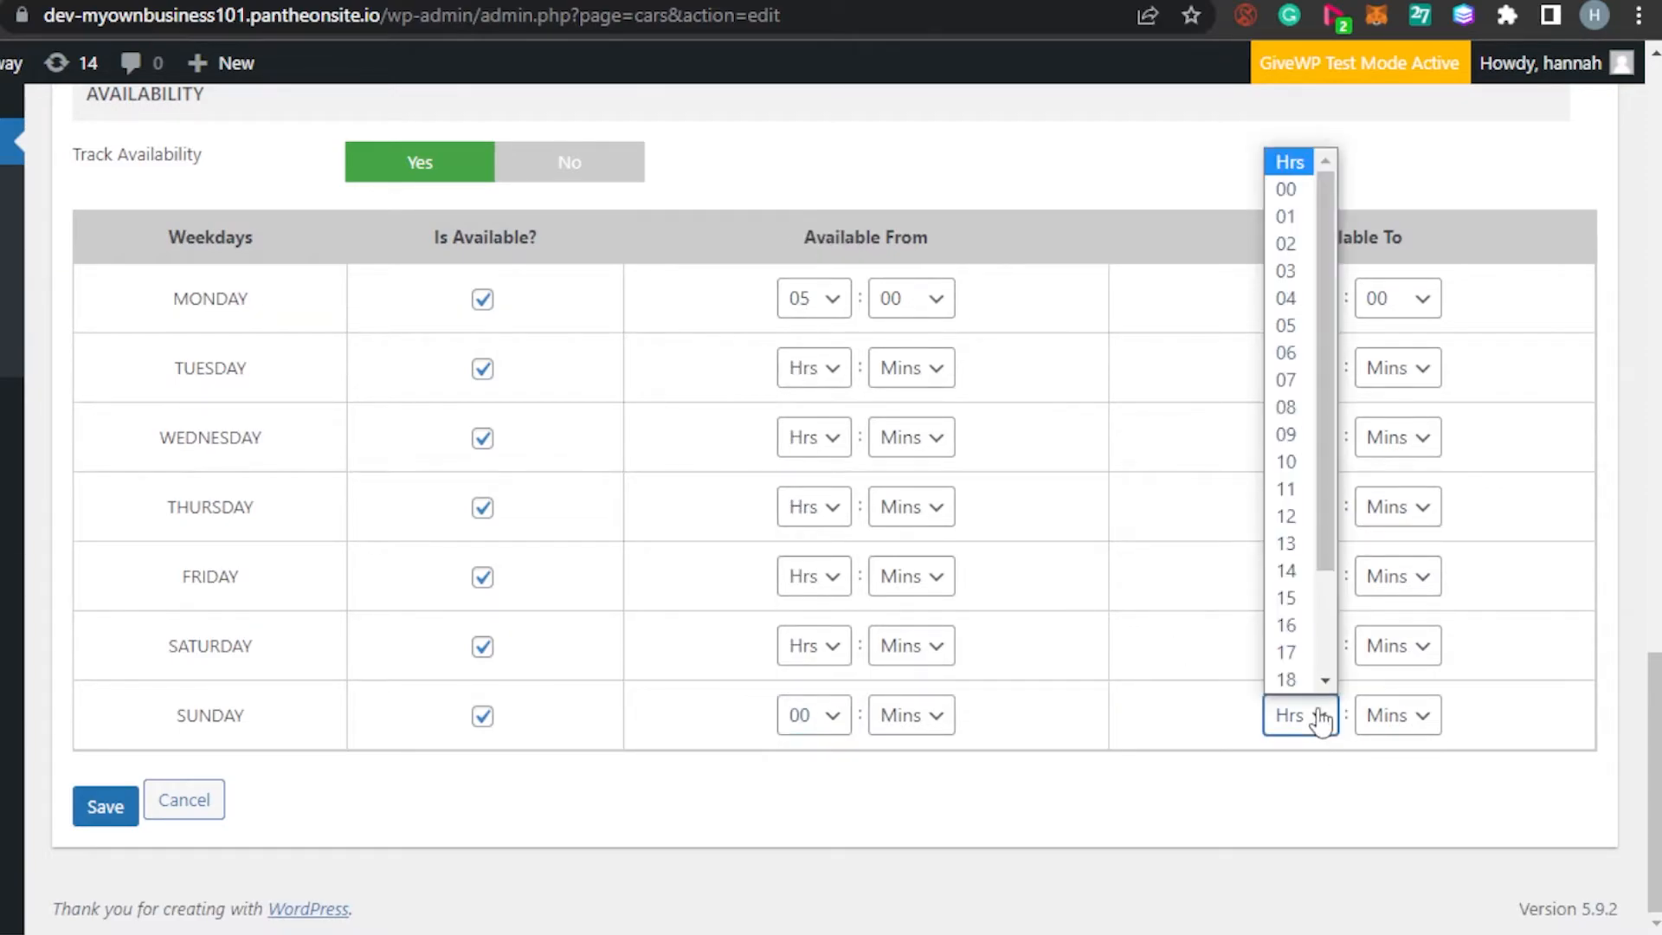
left_click(1286, 192)
left_click(823, 724)
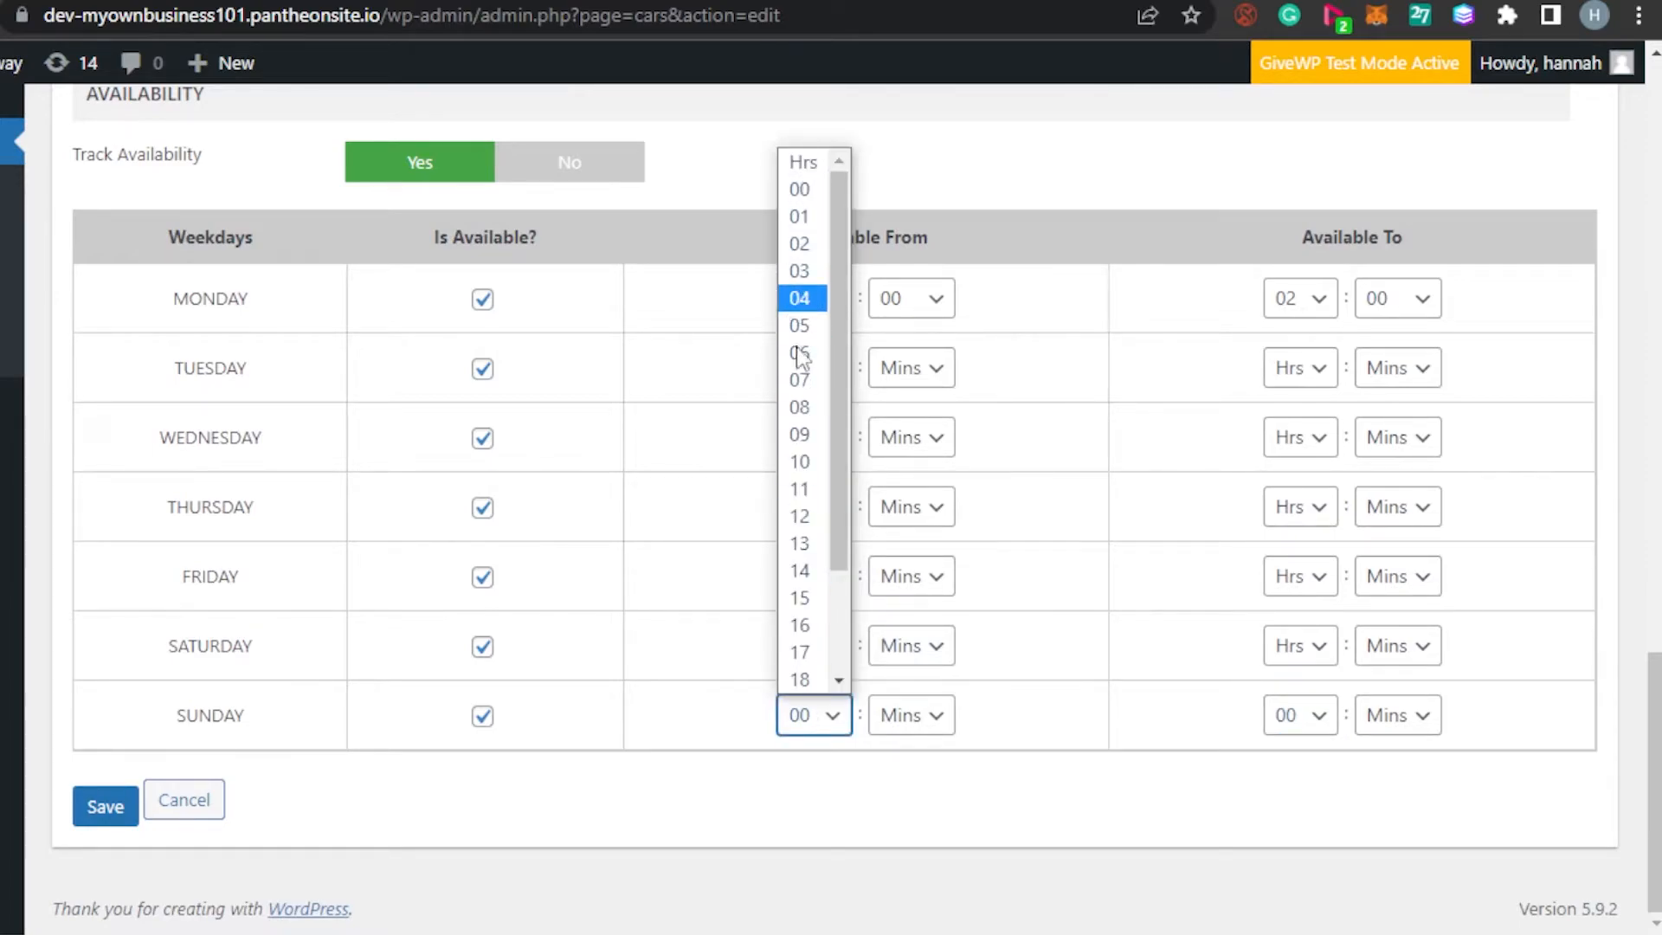
left_click(804, 443)
left_click(1313, 715)
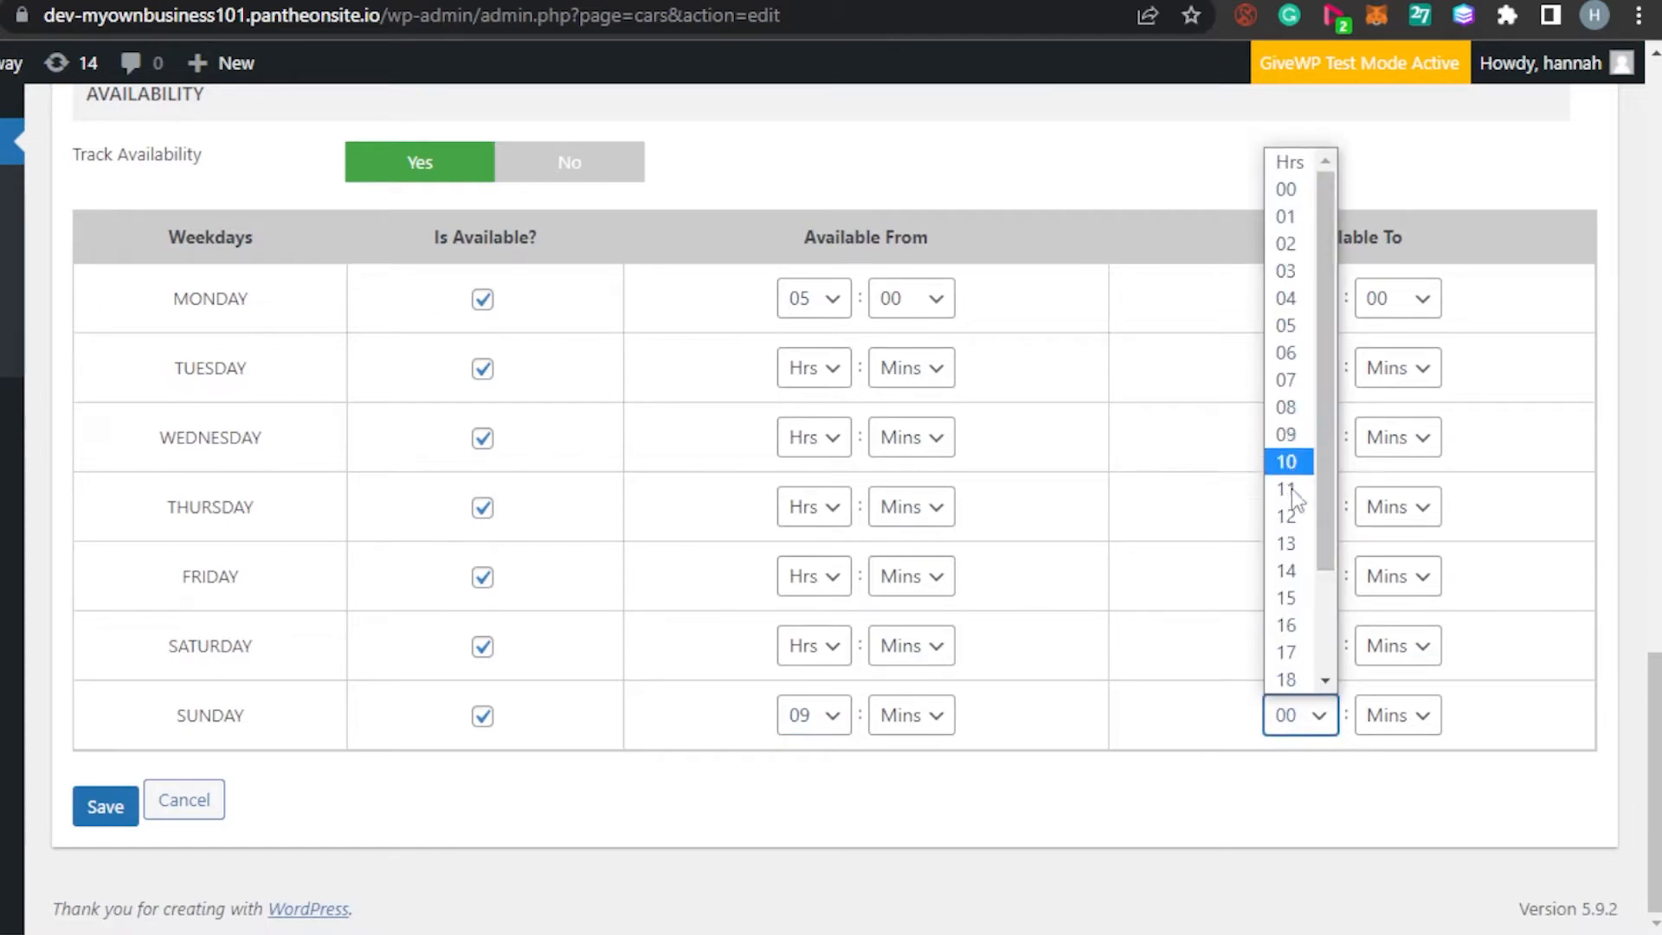
left_click(1285, 468)
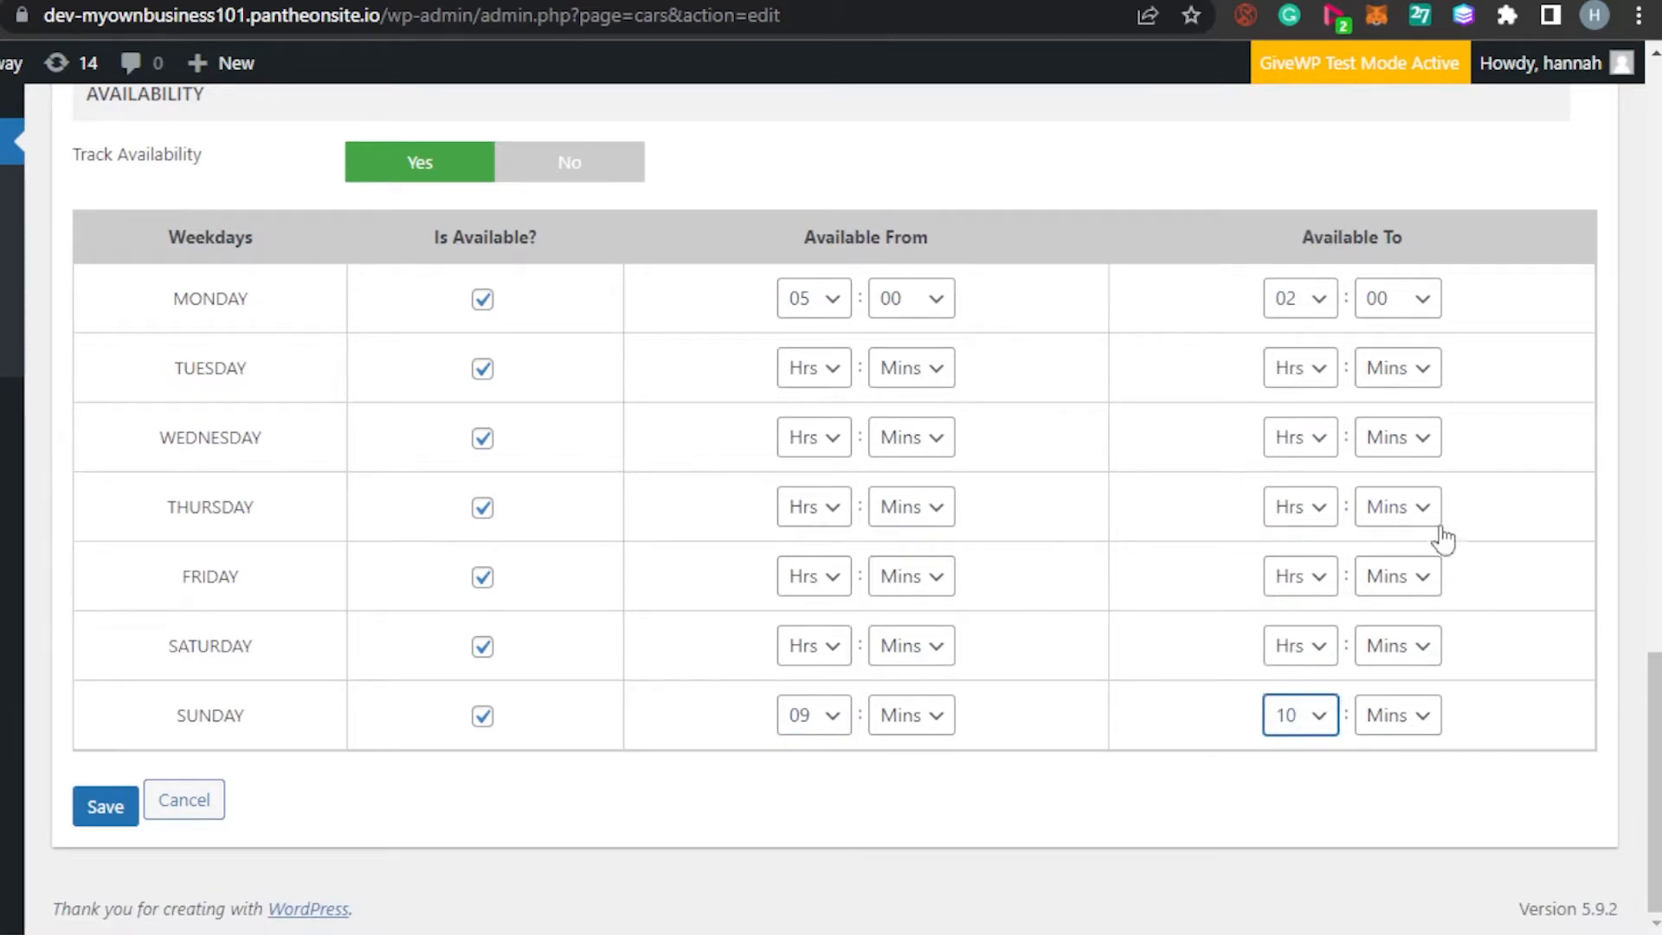
left_click(1308, 716)
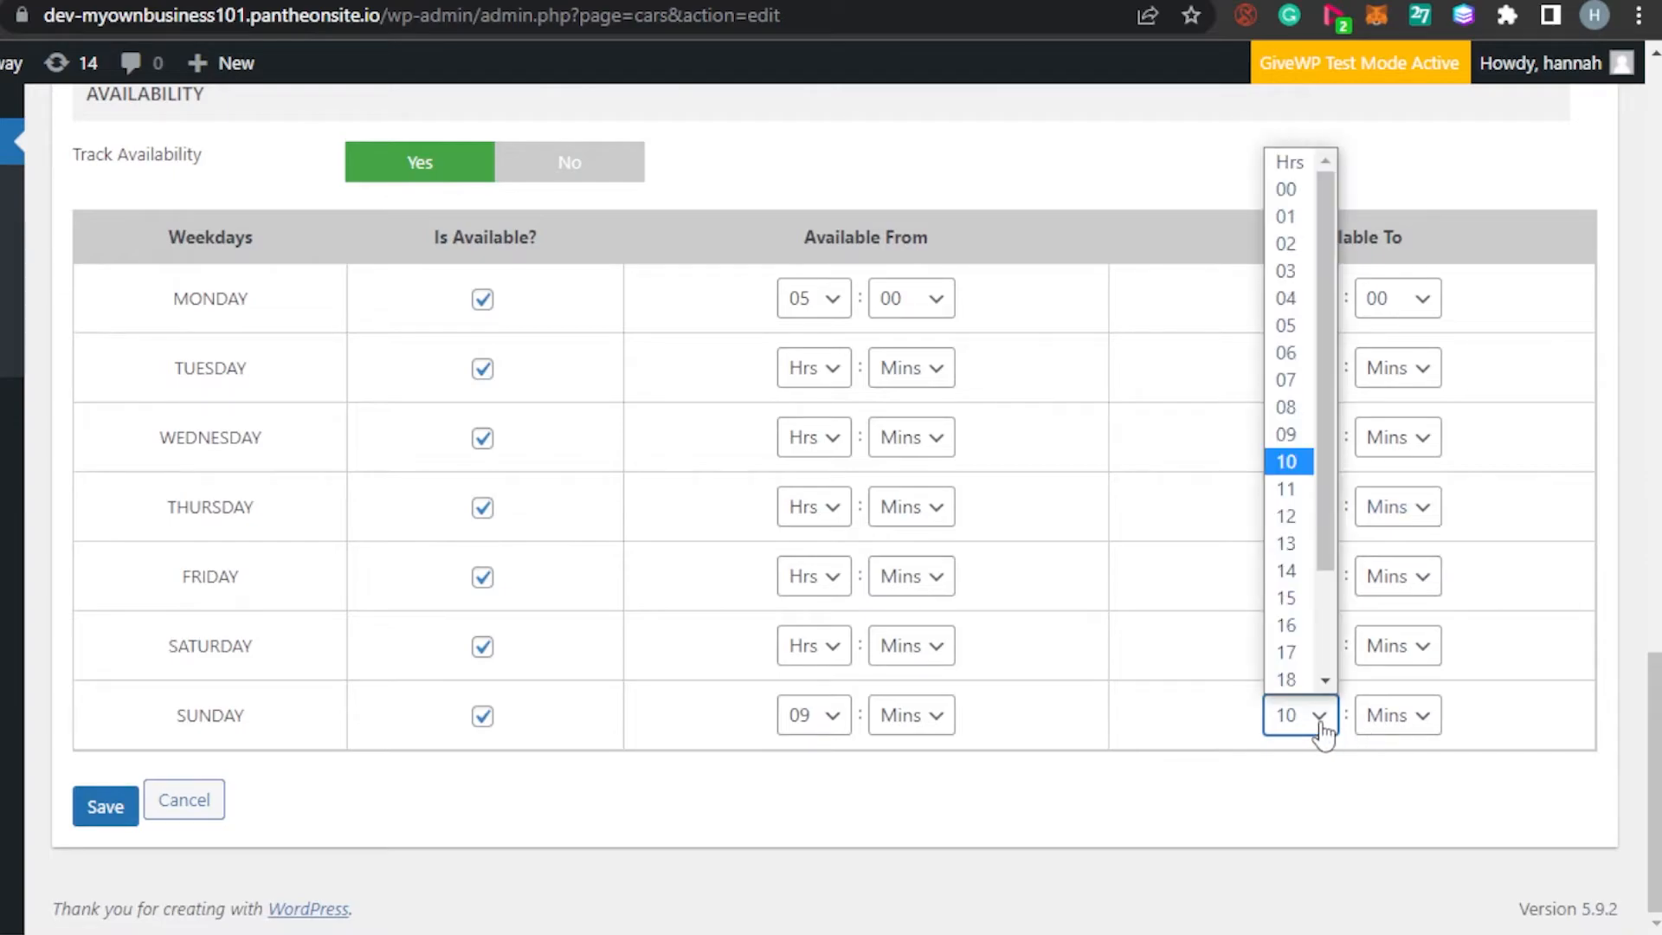
left_click(1289, 598)
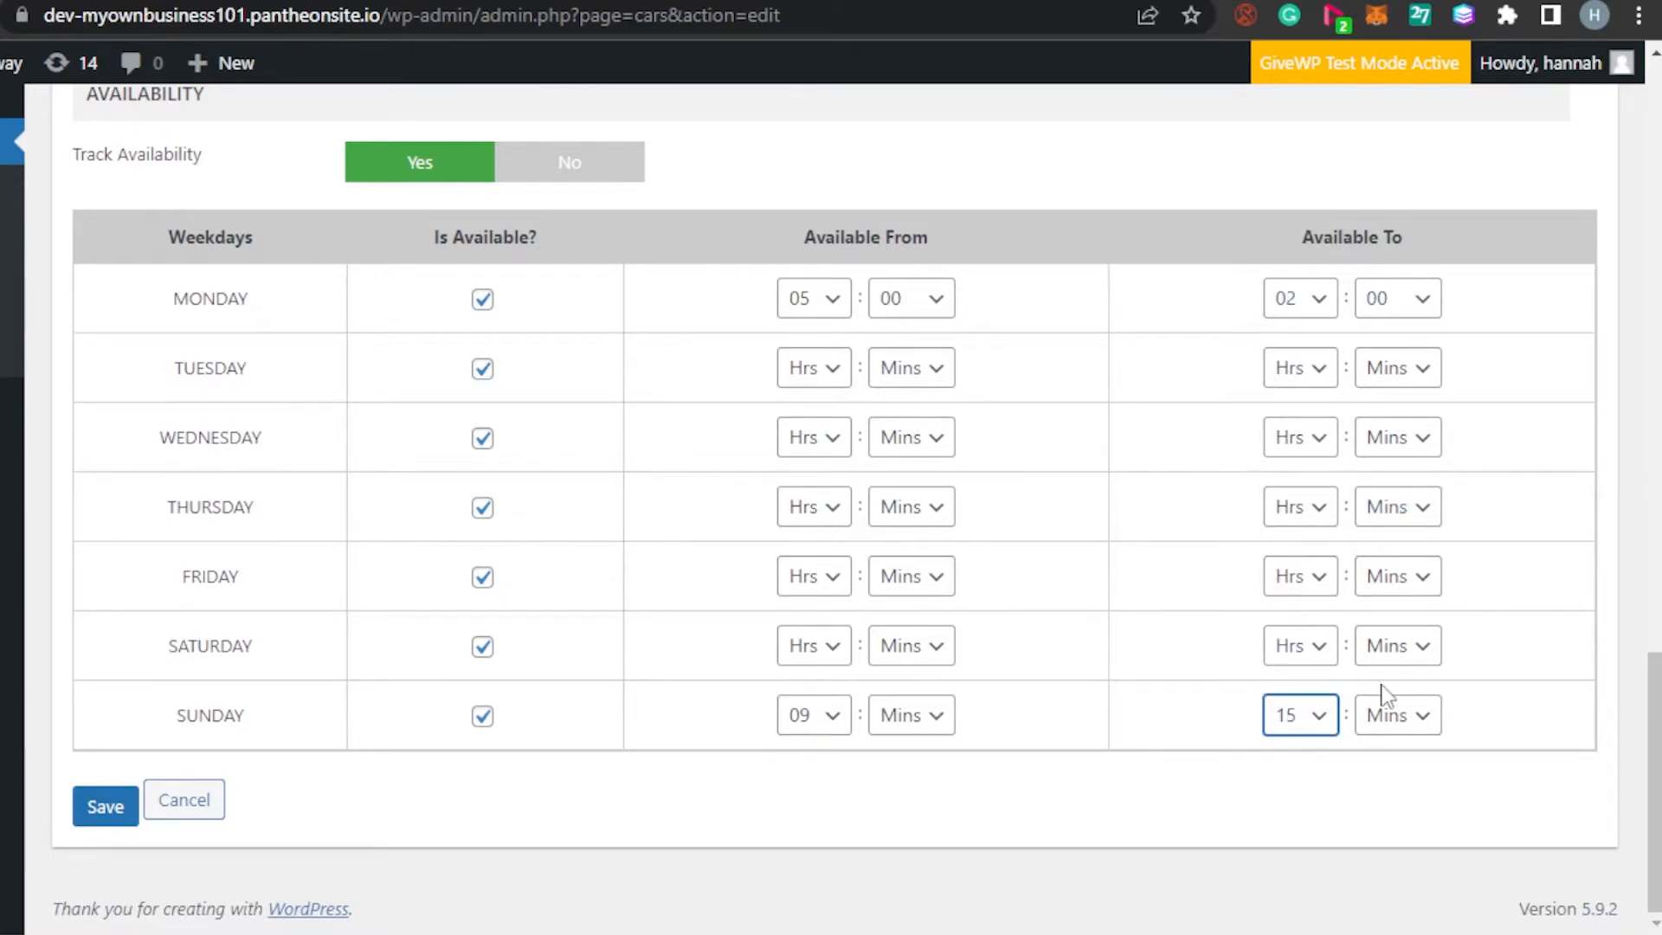
scroll(1093, 465, "up", 10)
scroll(1093, 465, "down", 10)
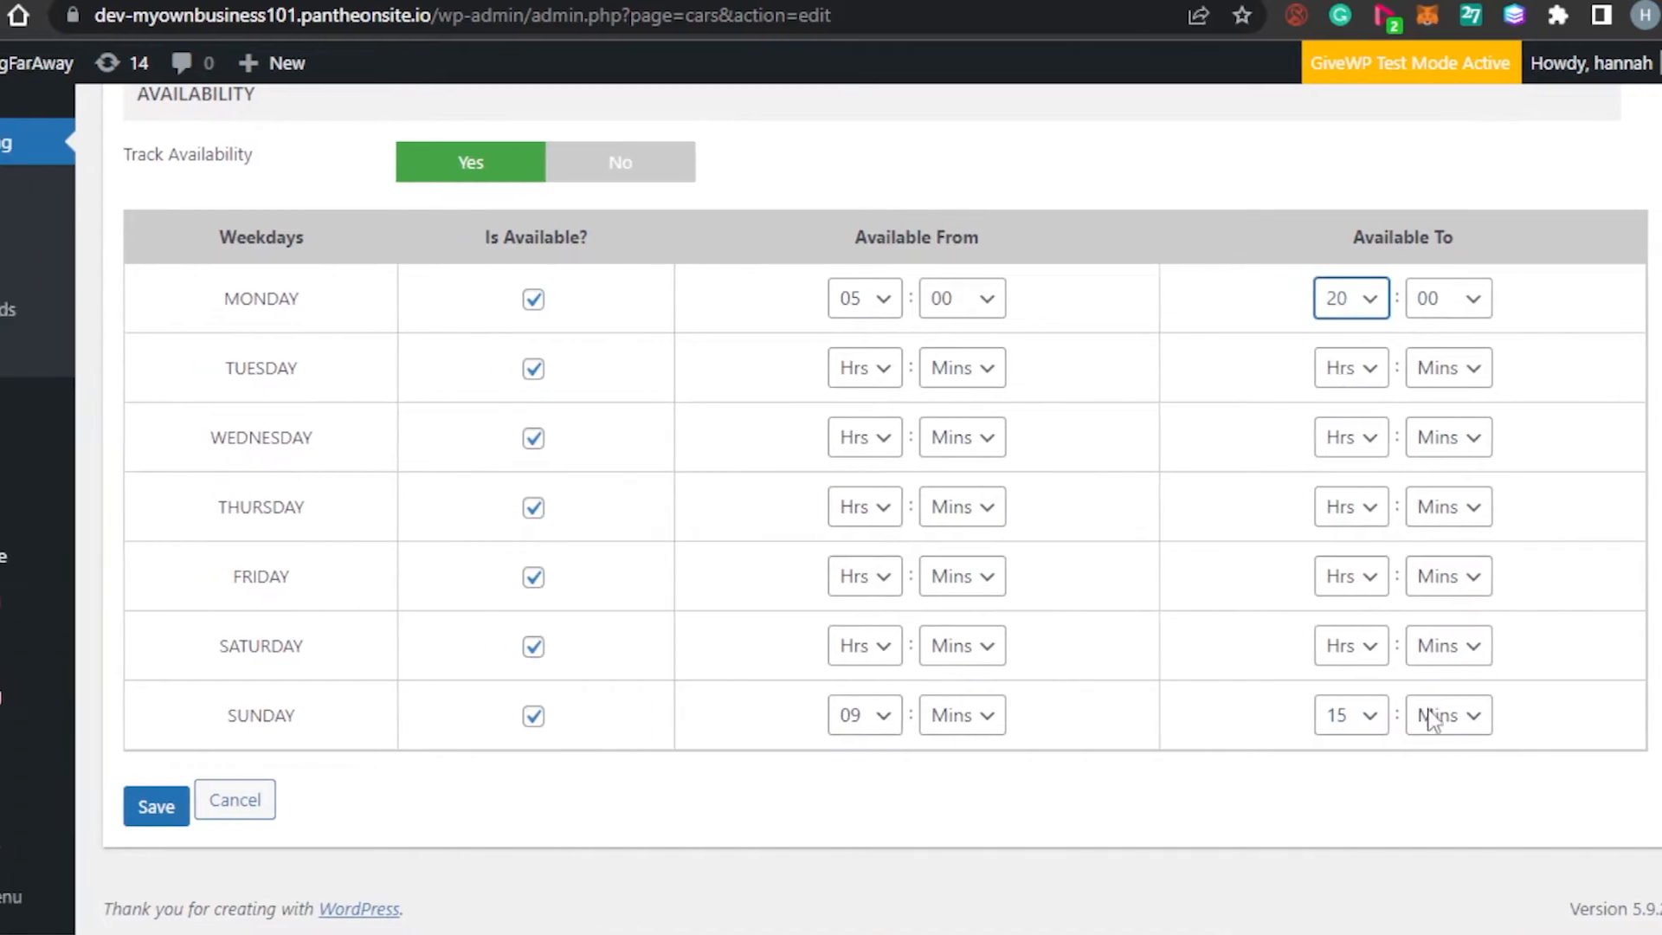
Save the Suv car and review its Car Details page
left_click(291, 813)
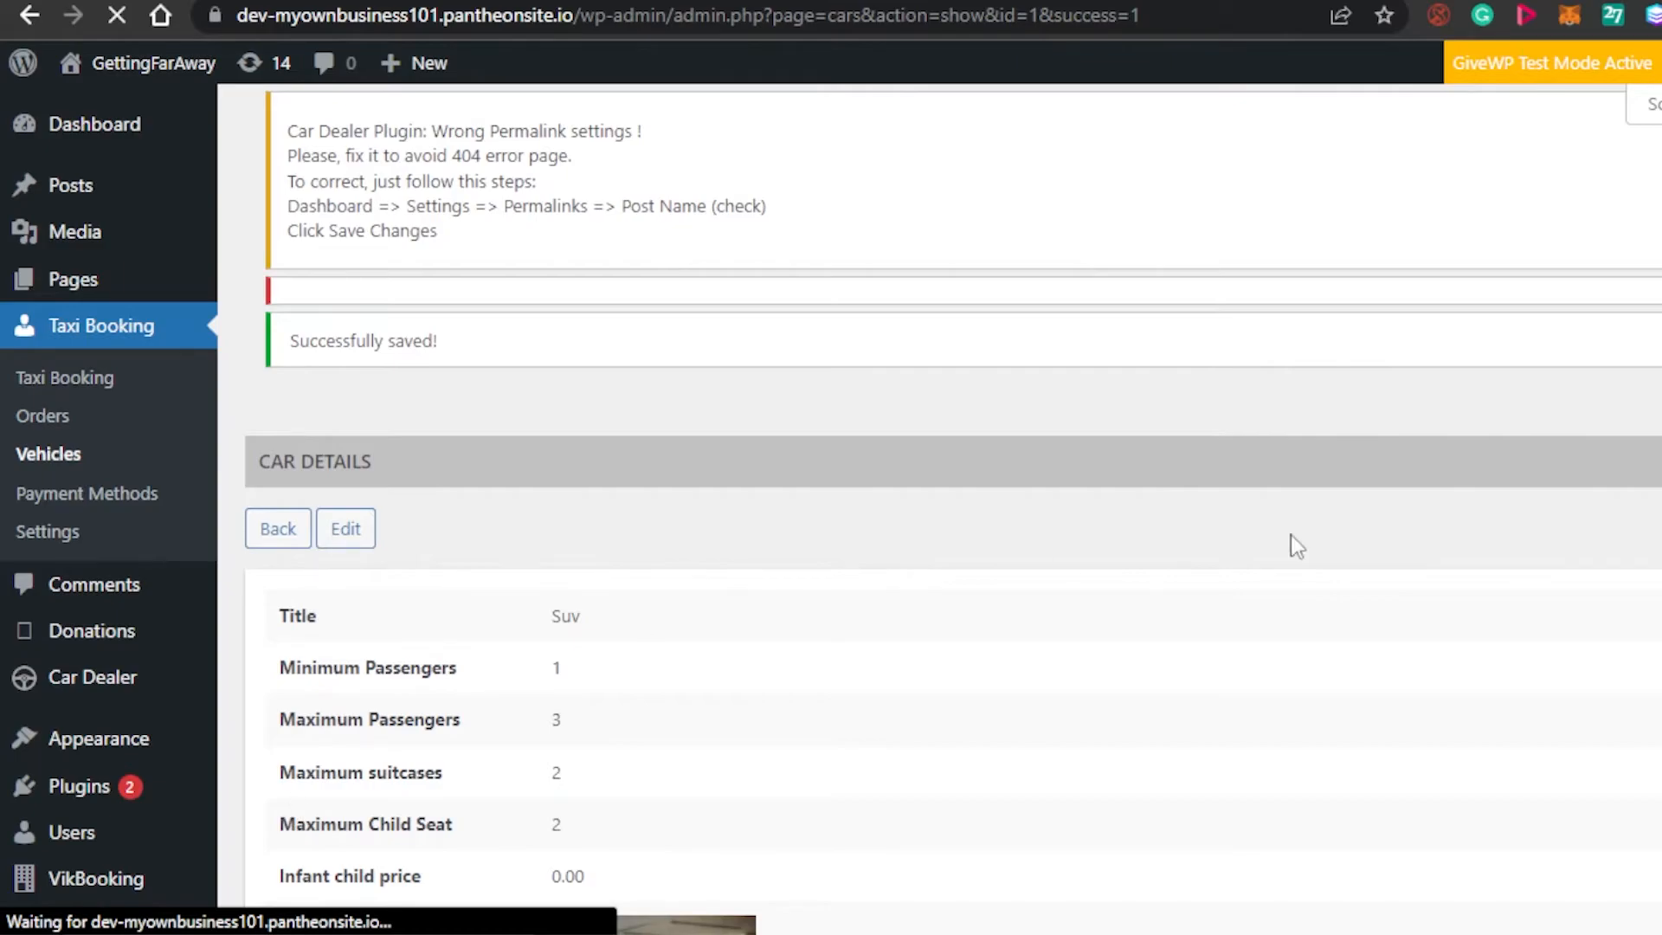
scroll(939, 509, "down", 4)
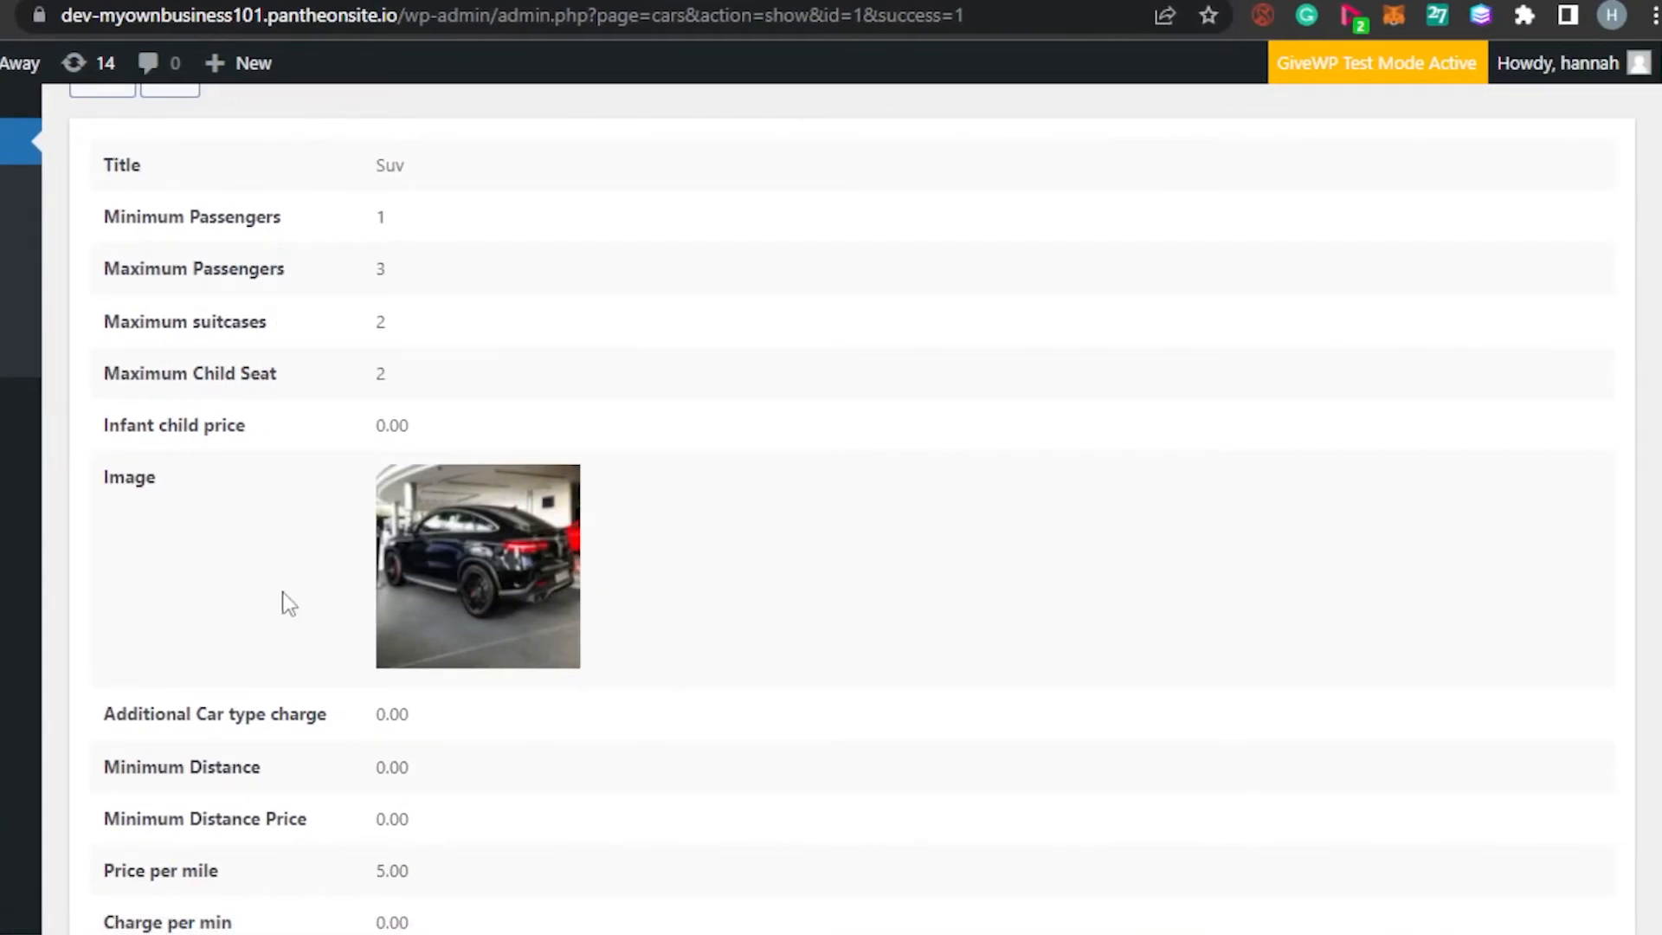
scroll(616, 277, "down", 5)
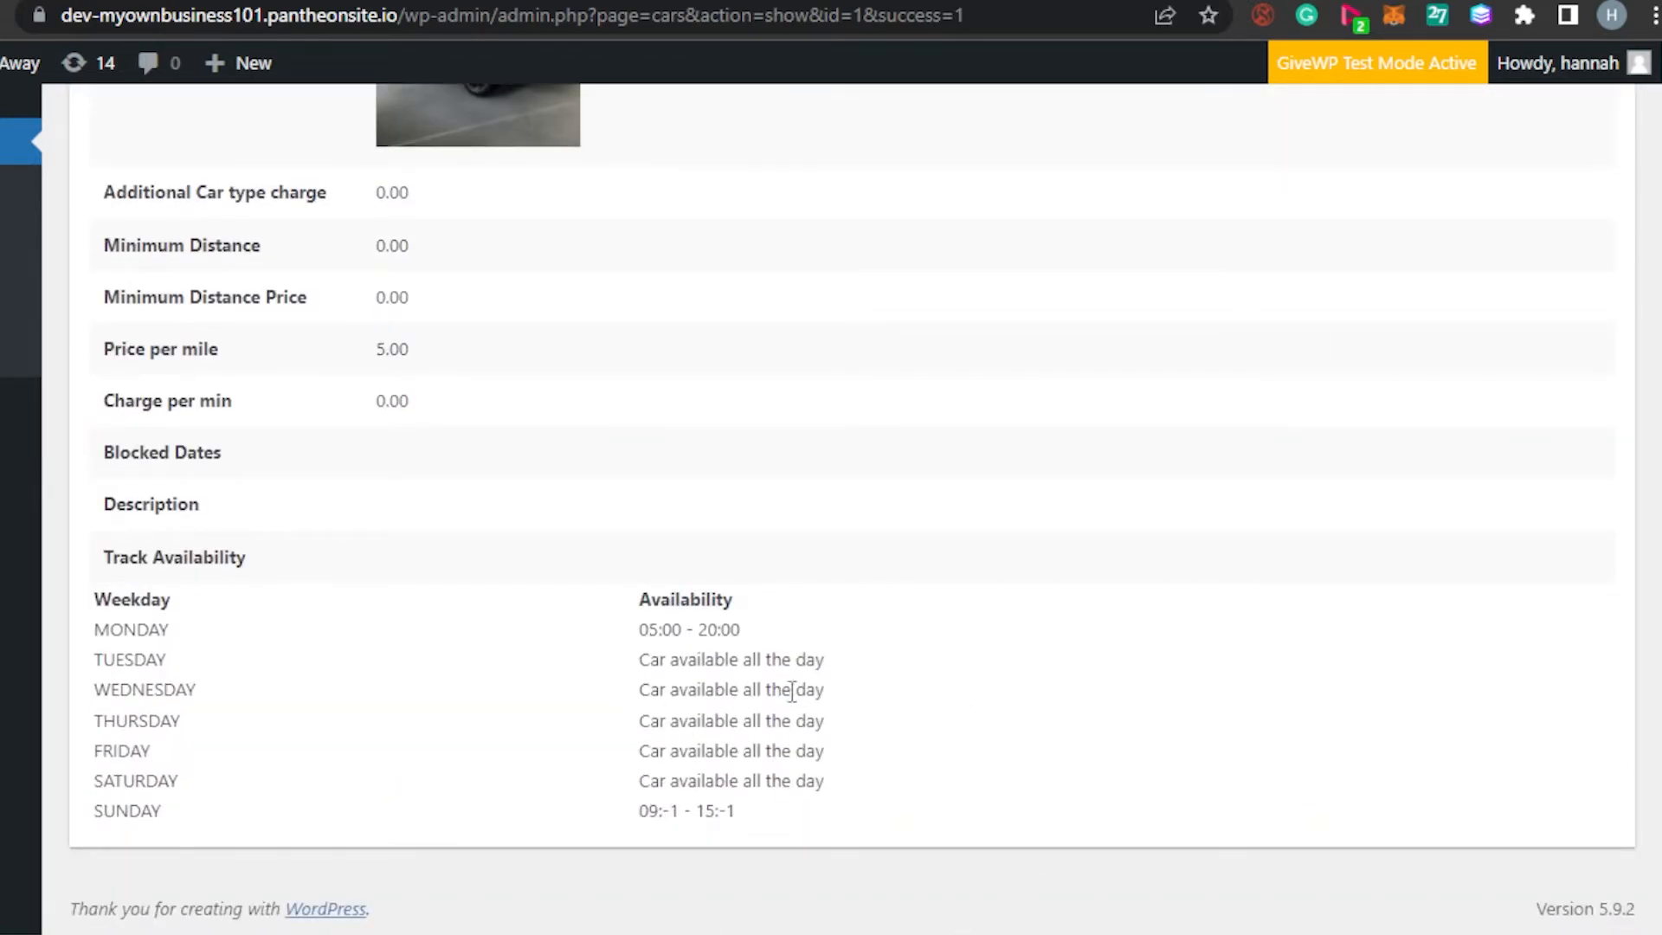
scroll(831, 467, "up", 4)
scroll(831, 467, "down", 4)
scroll(831, 468, "up", 8)
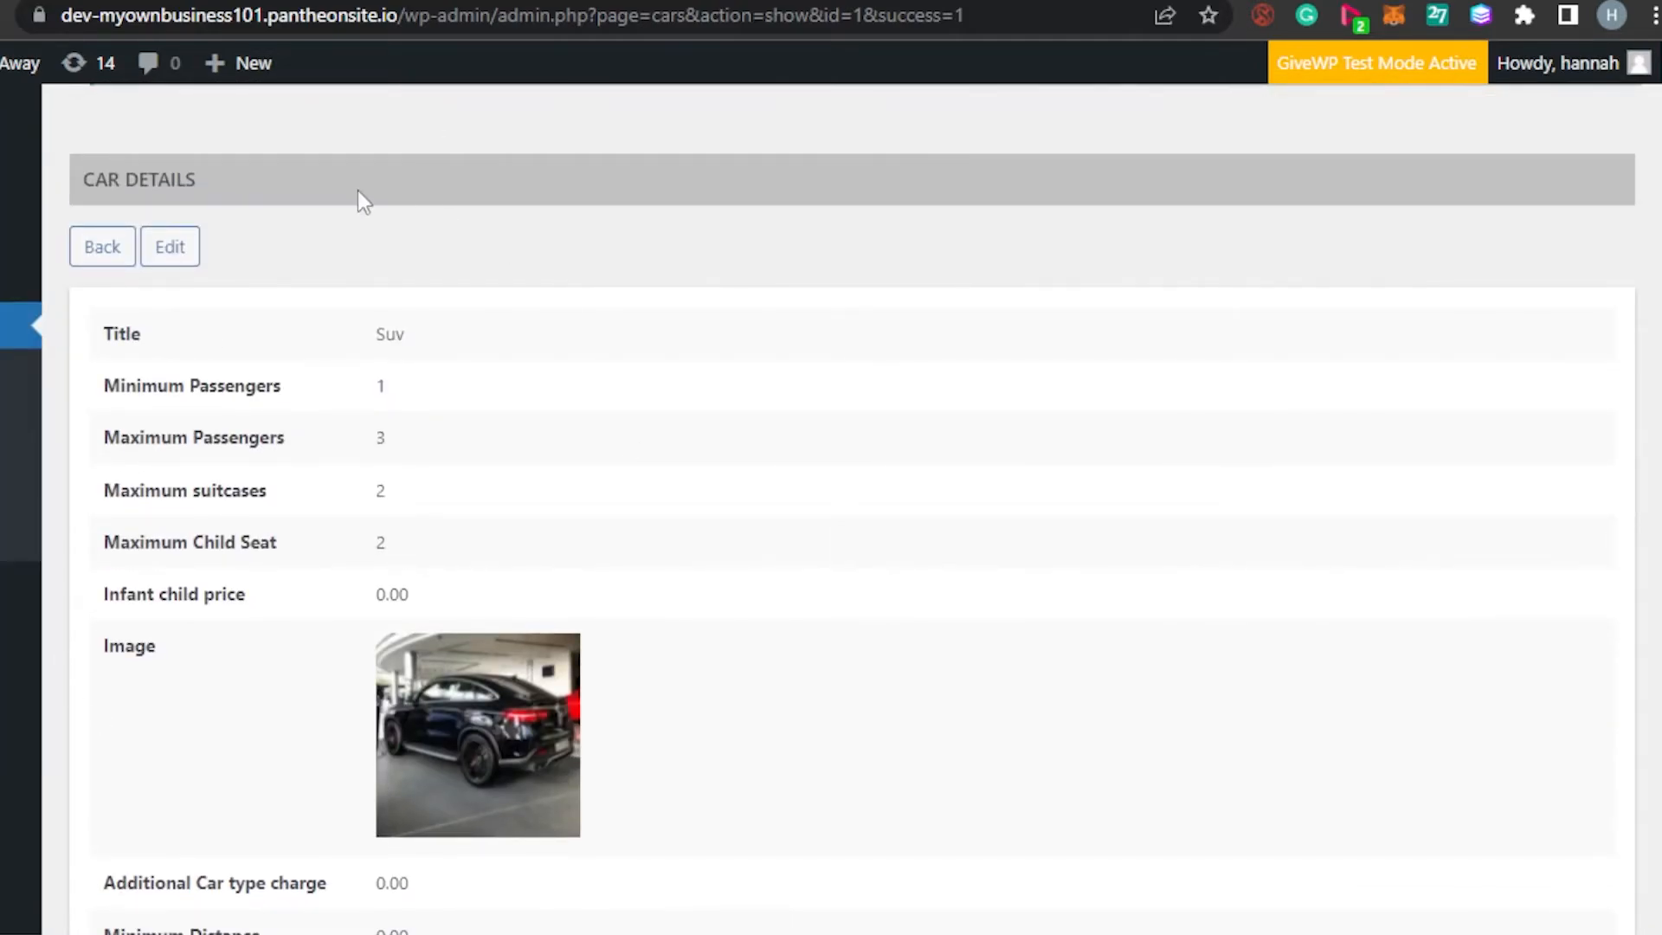
scroll(831, 467, "down", 7)
scroll(831, 467, "up", 7)
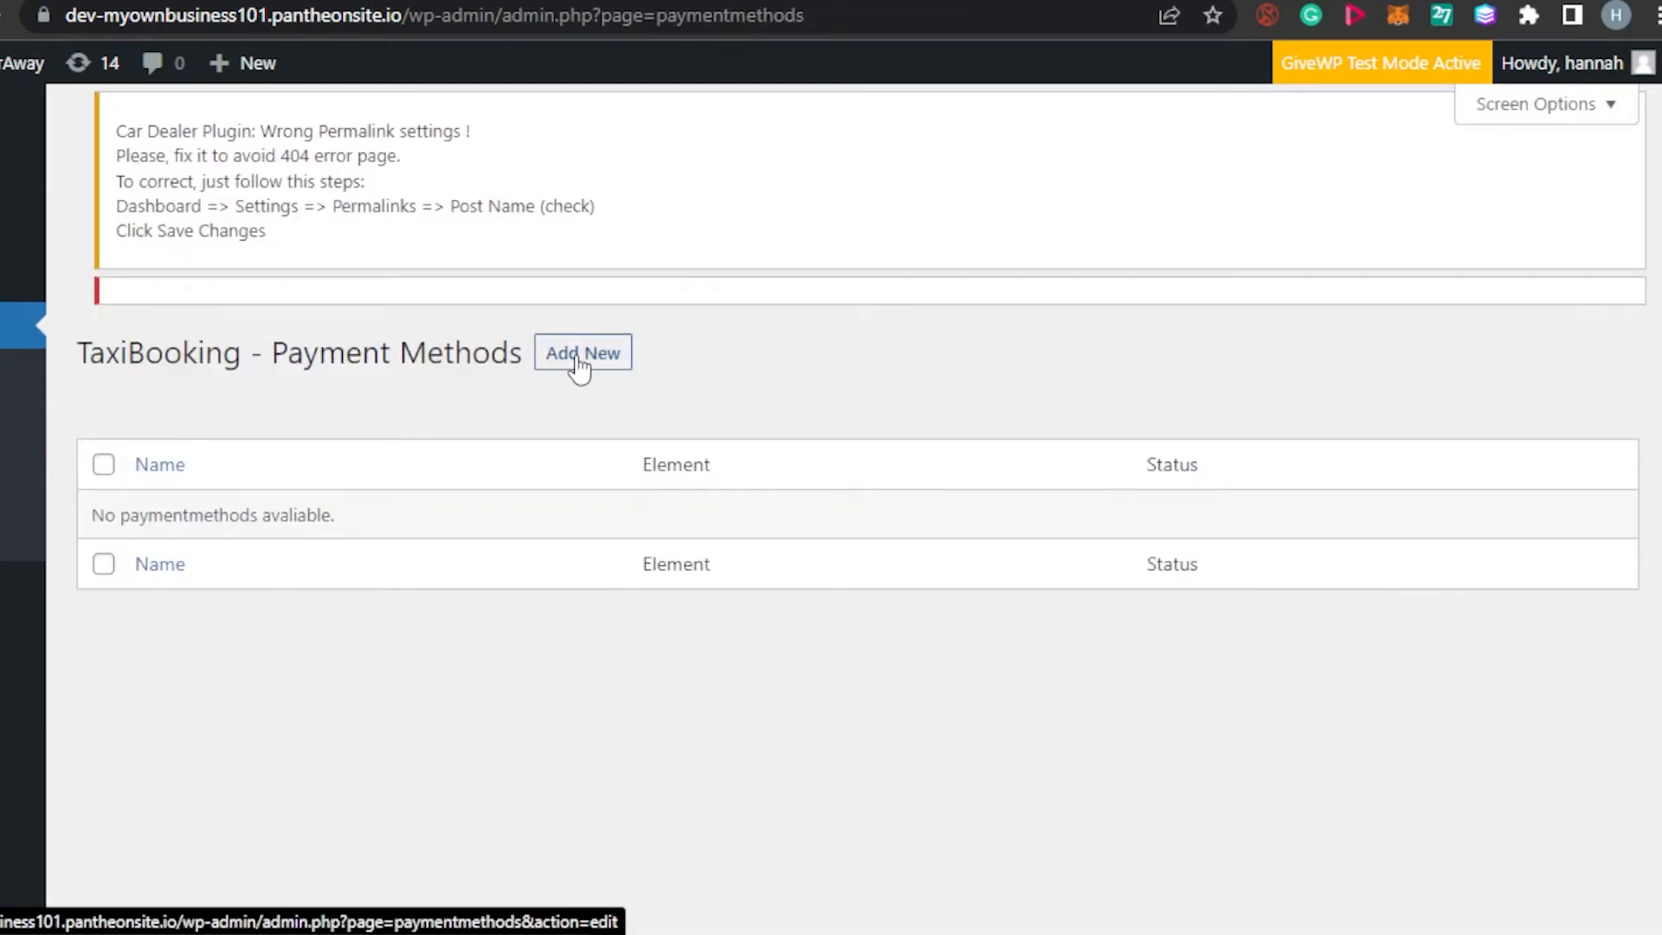
Add and save a published Cash payment method titled 'Payment'
left_click(579, 362)
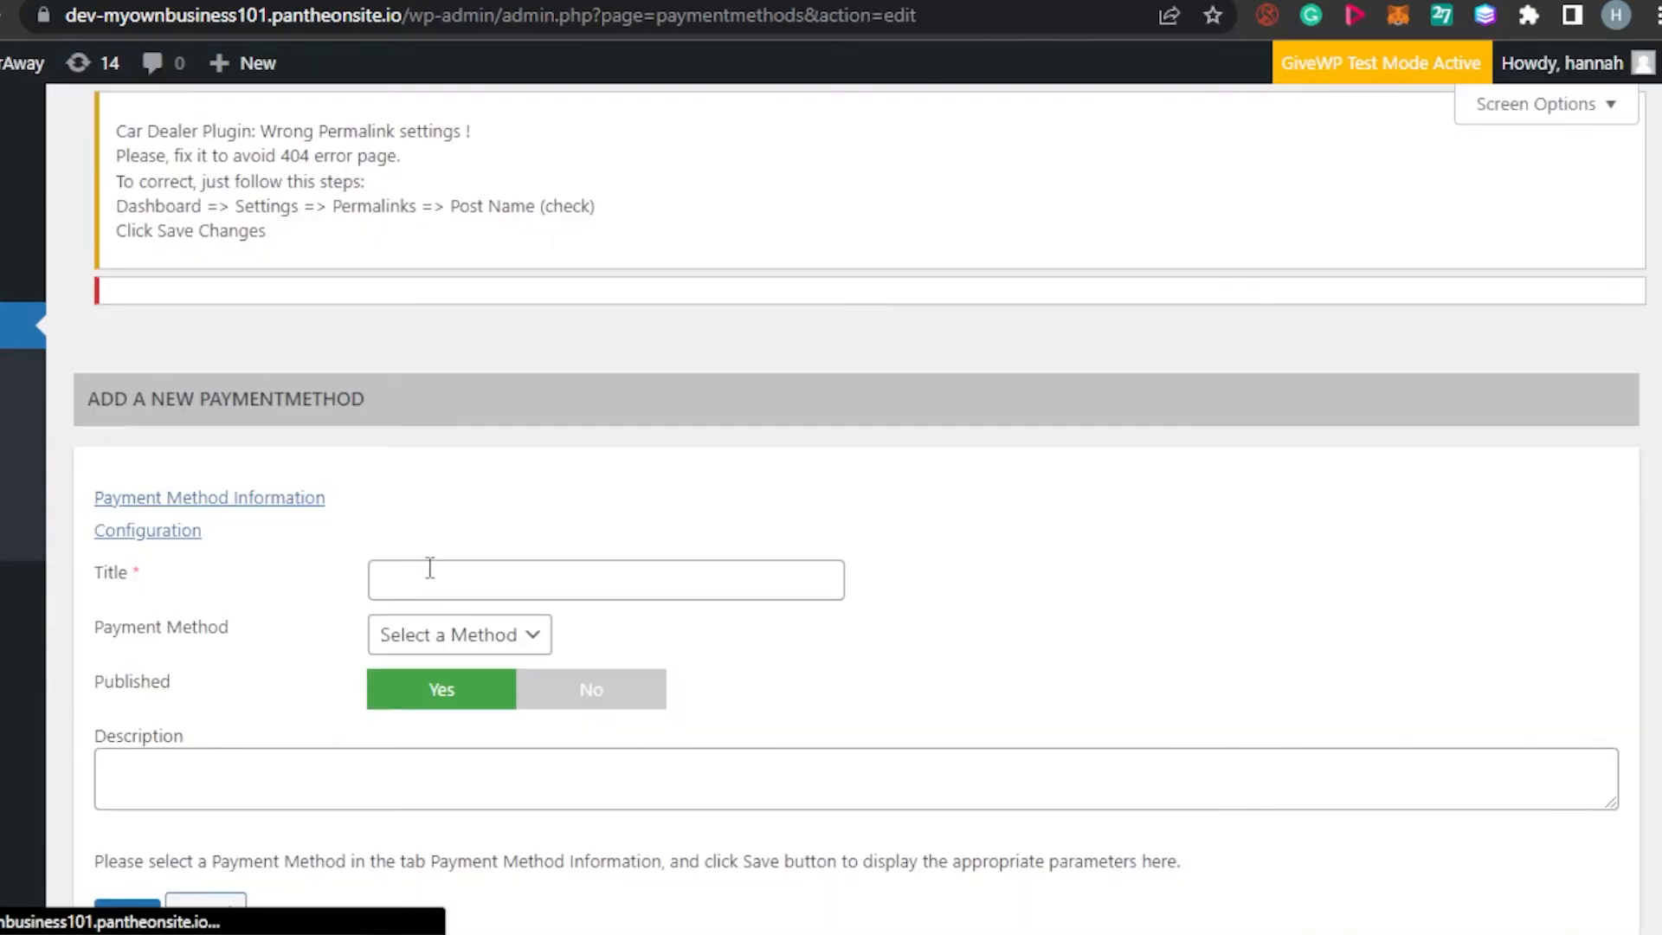
left_click(444, 572)
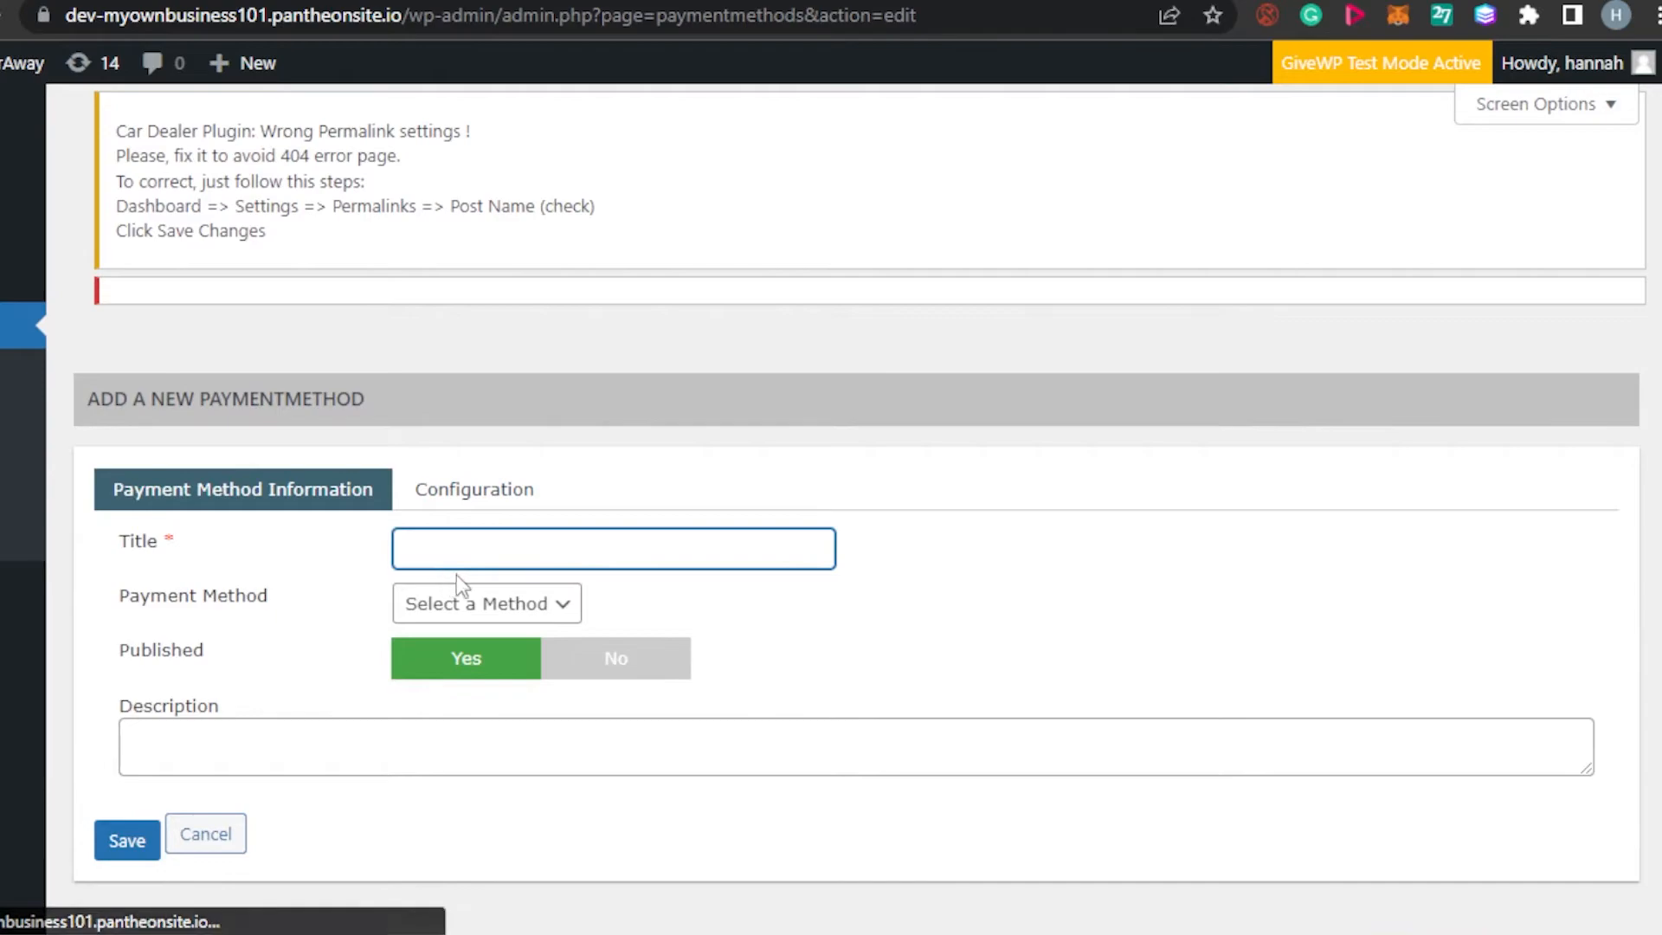
left_click(565, 625)
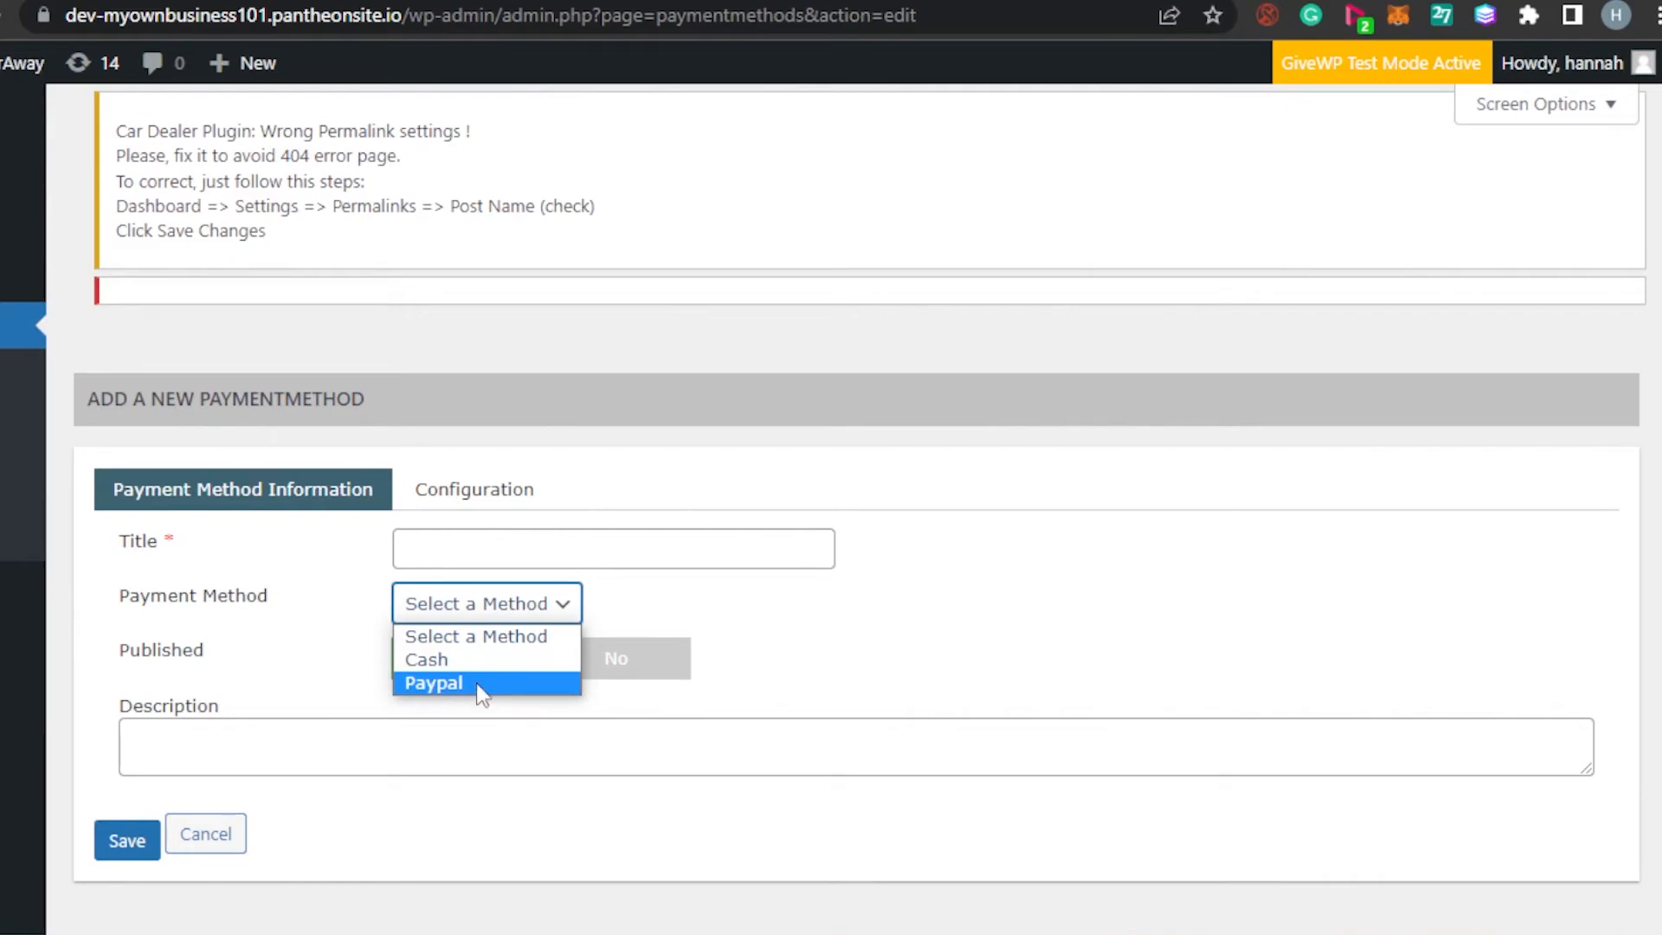
left_click(810, 578)
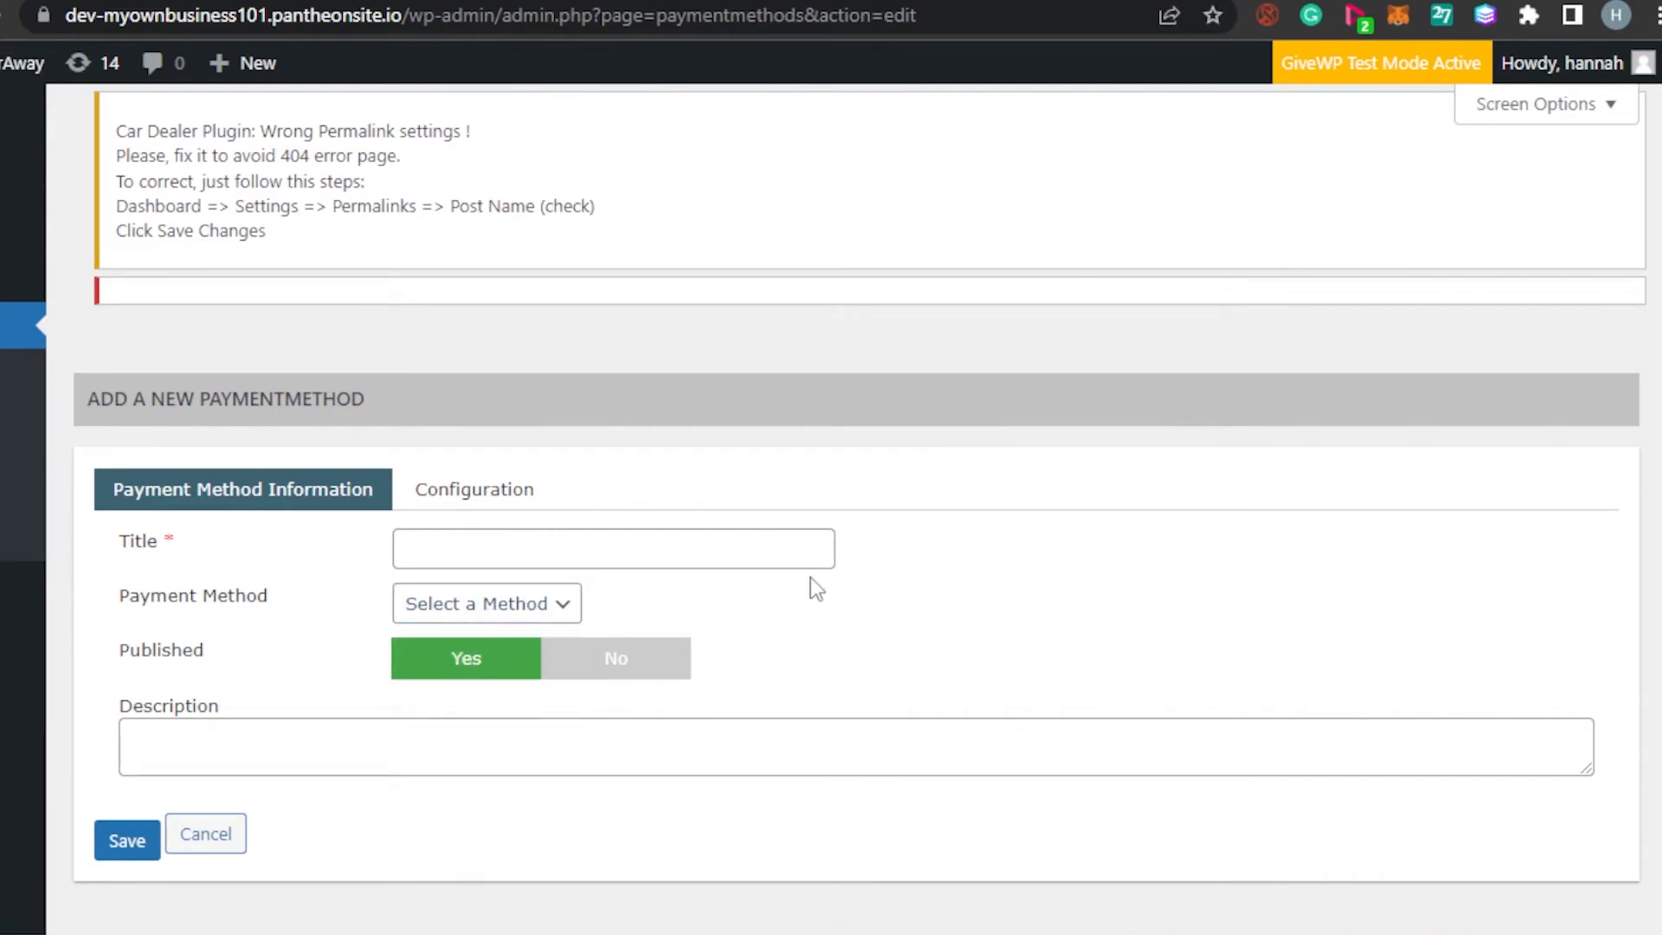
left_click(509, 554)
type("Payment")
left_click(512, 603)
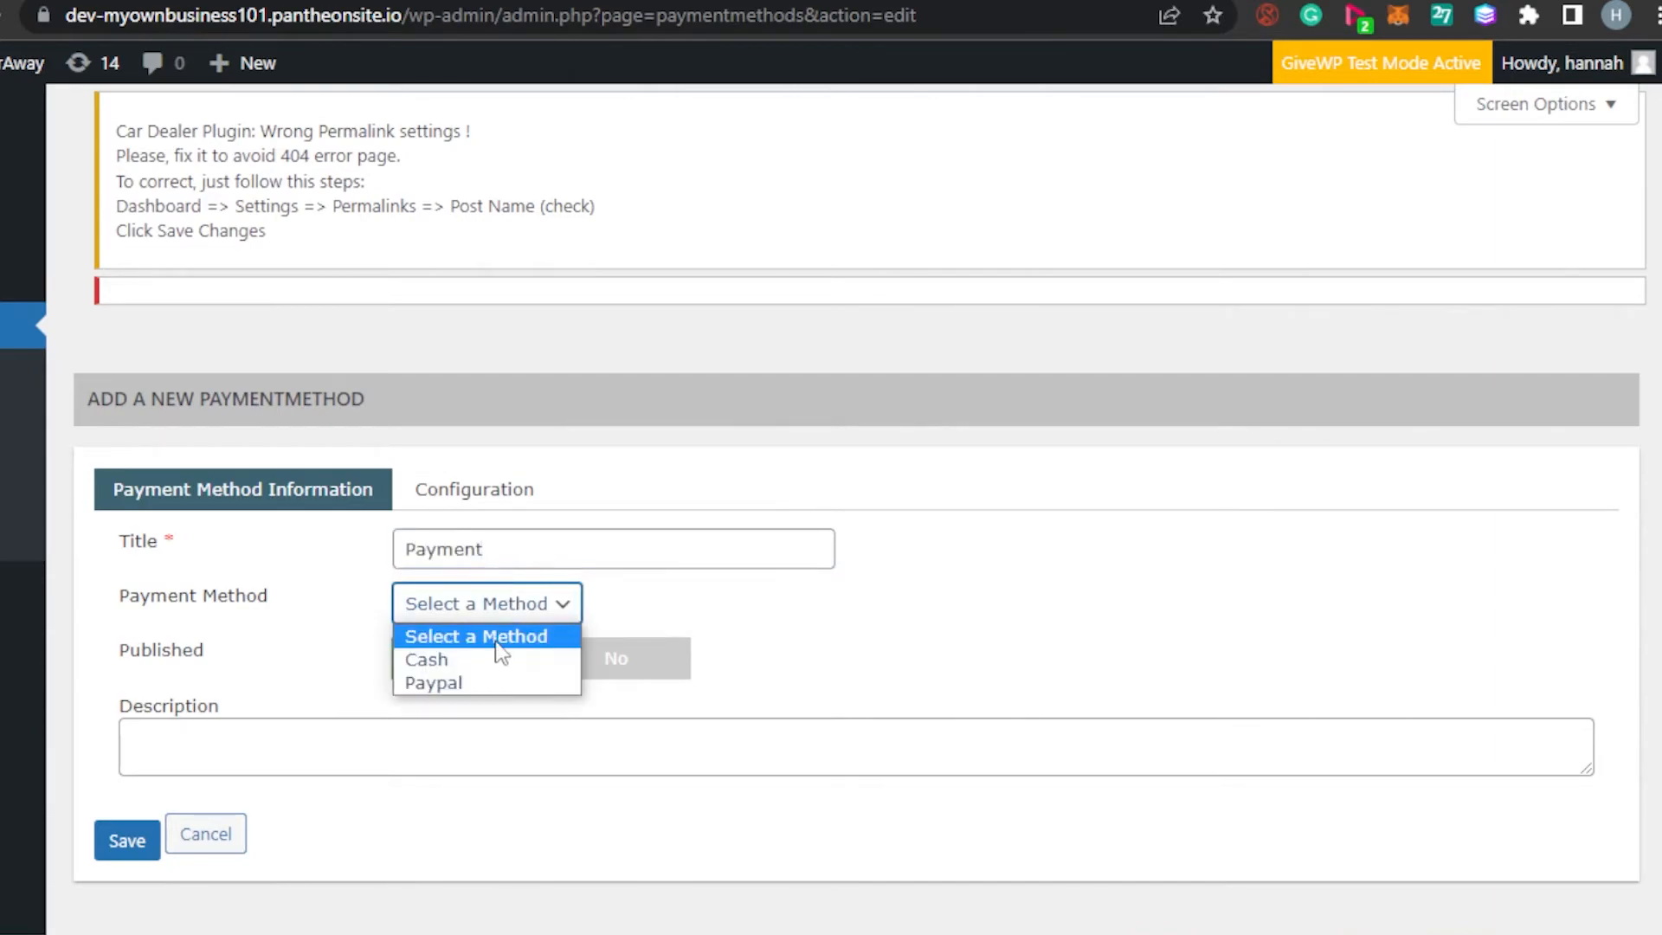
left_click(499, 661)
left_click(127, 840)
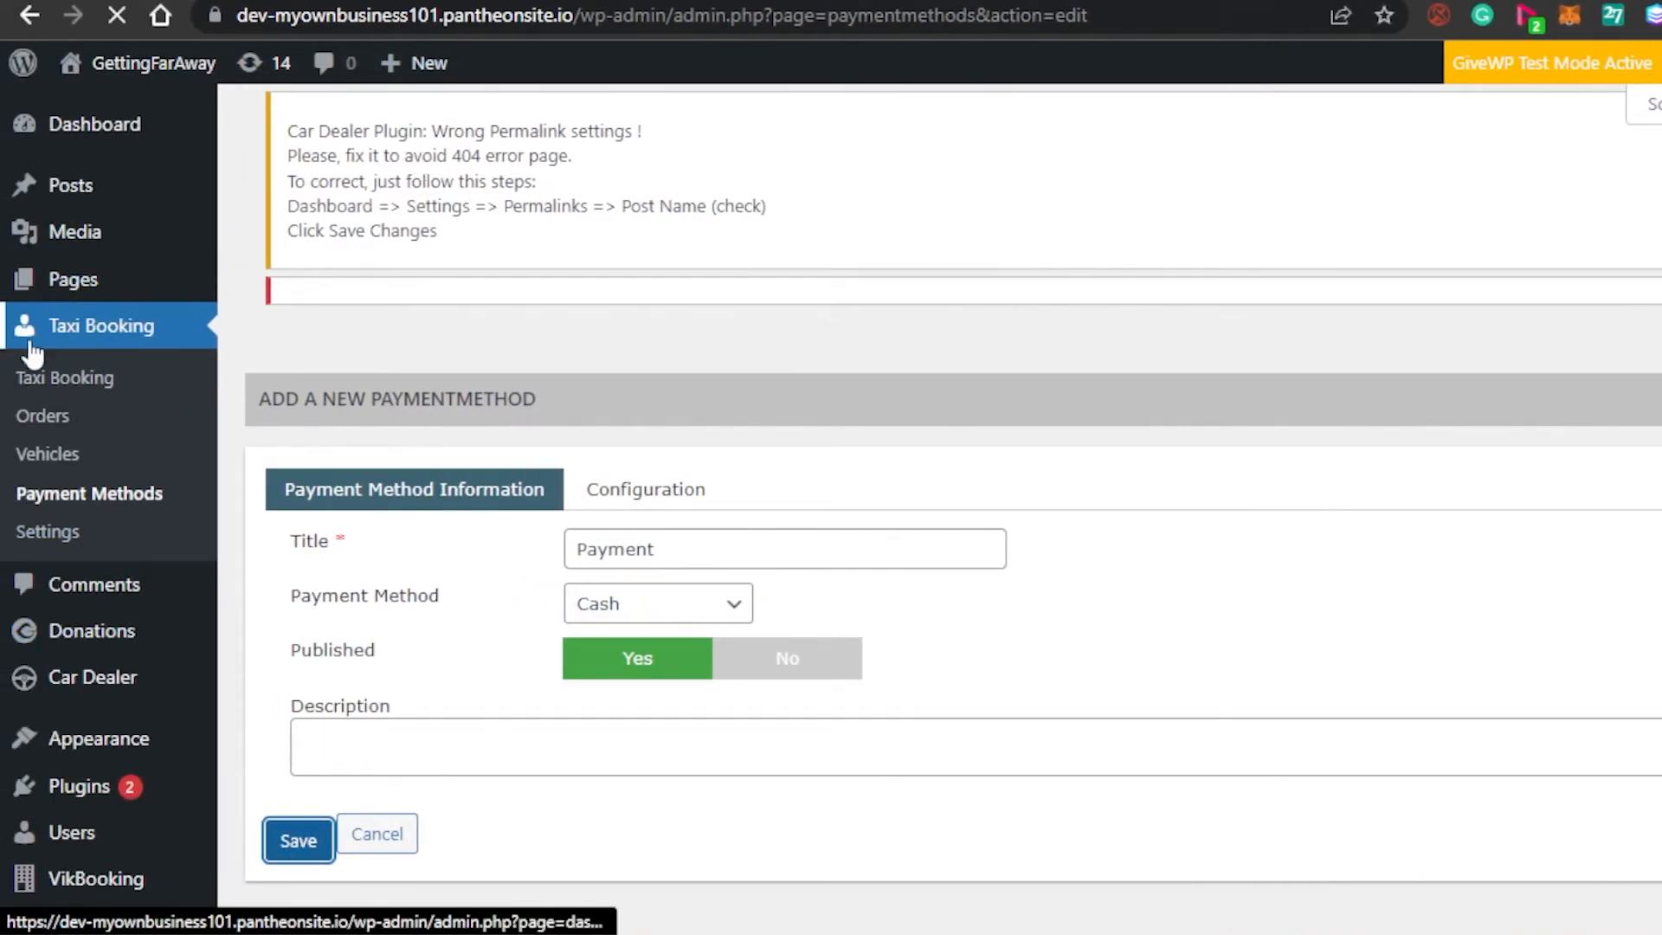
left_click(44, 418)
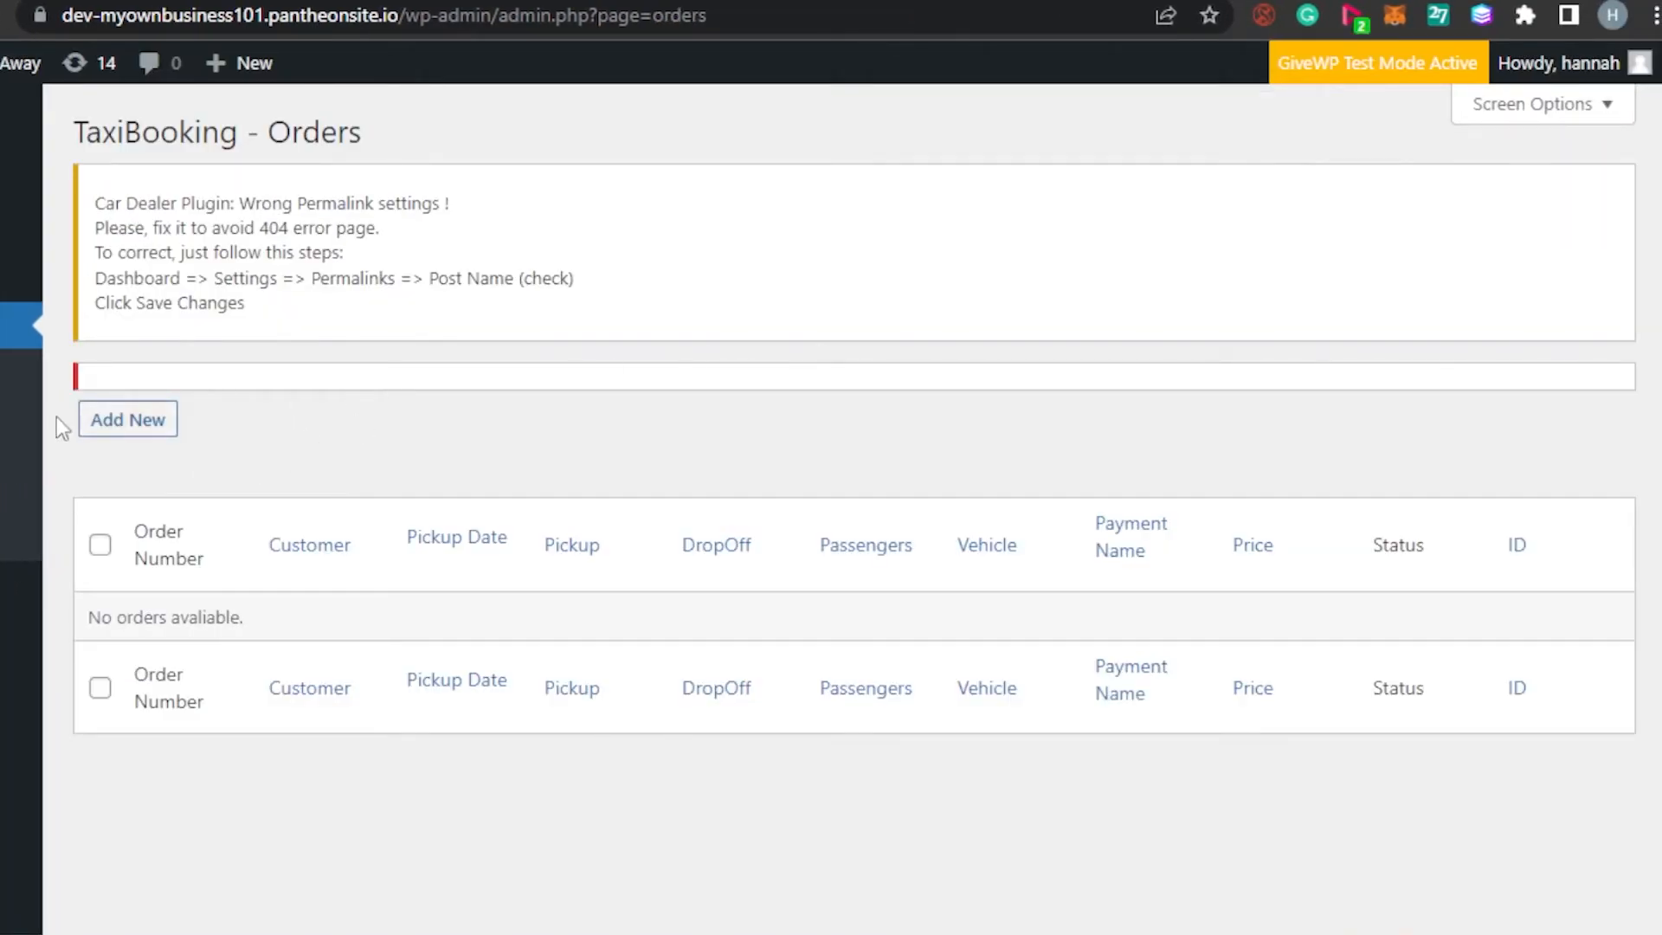
Start a new taxi order and check its Status options, leaving it at Waiting
left_click(133, 416)
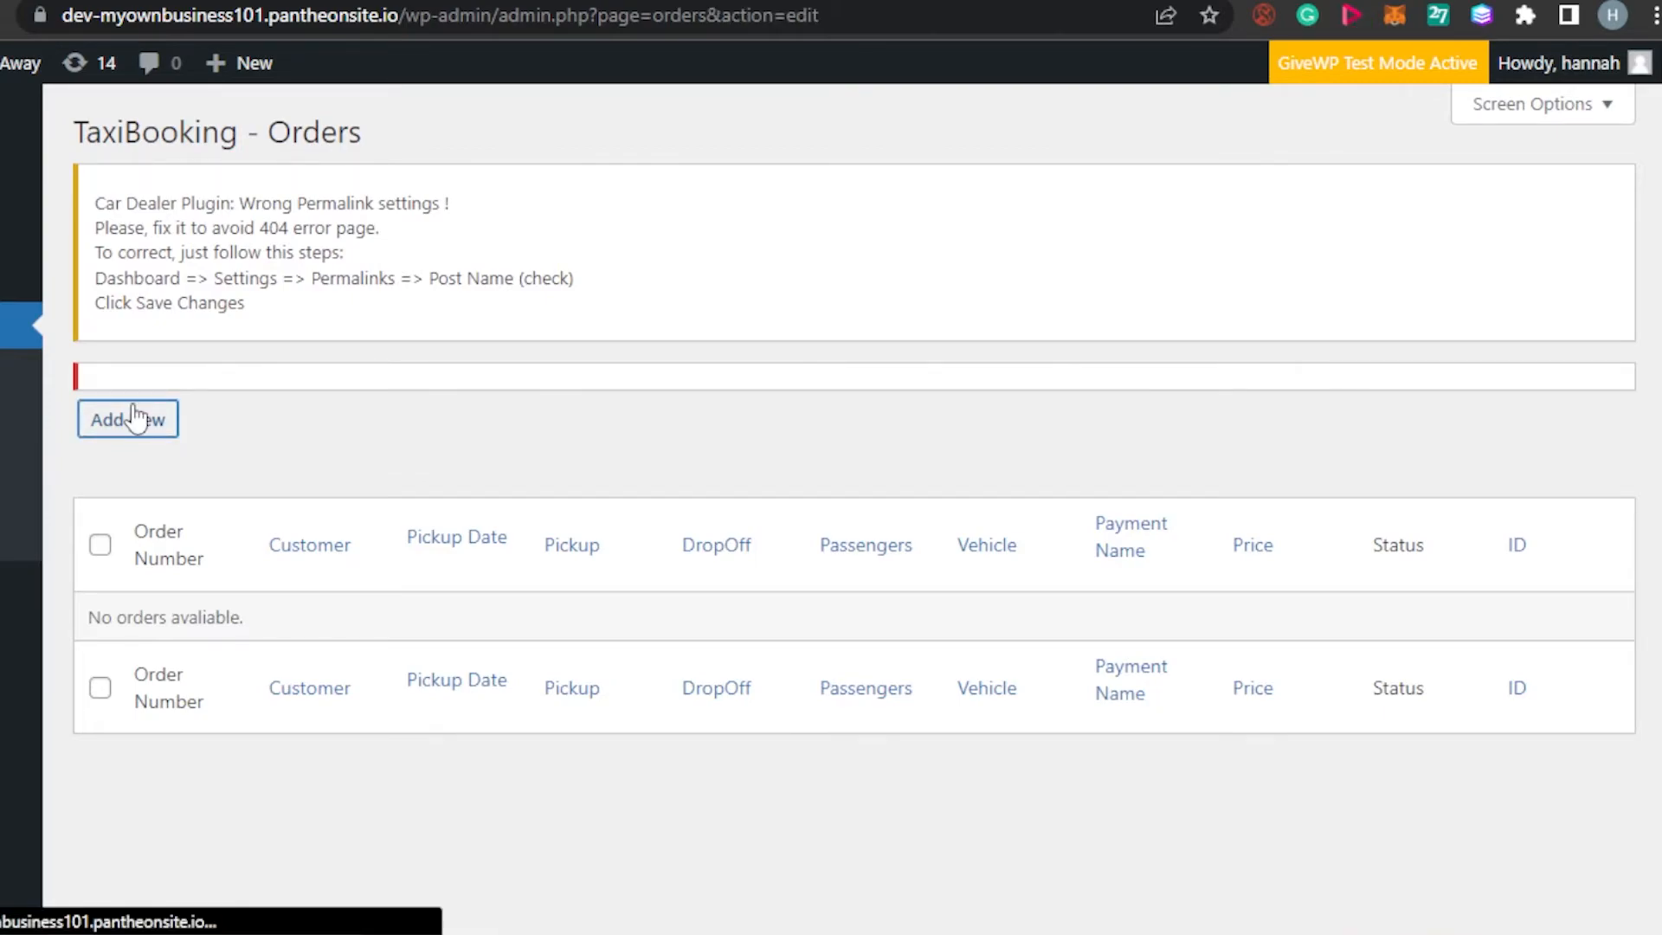
scroll(851, 509, "down", 5)
scroll(851, 509, "up", 5)
scroll(851, 509, "down", 2)
scroll(852, 509, "down", 3)
scroll(851, 509, "up", 5)
scroll(852, 509, "down", 1)
scroll(517, 284, "down", 3)
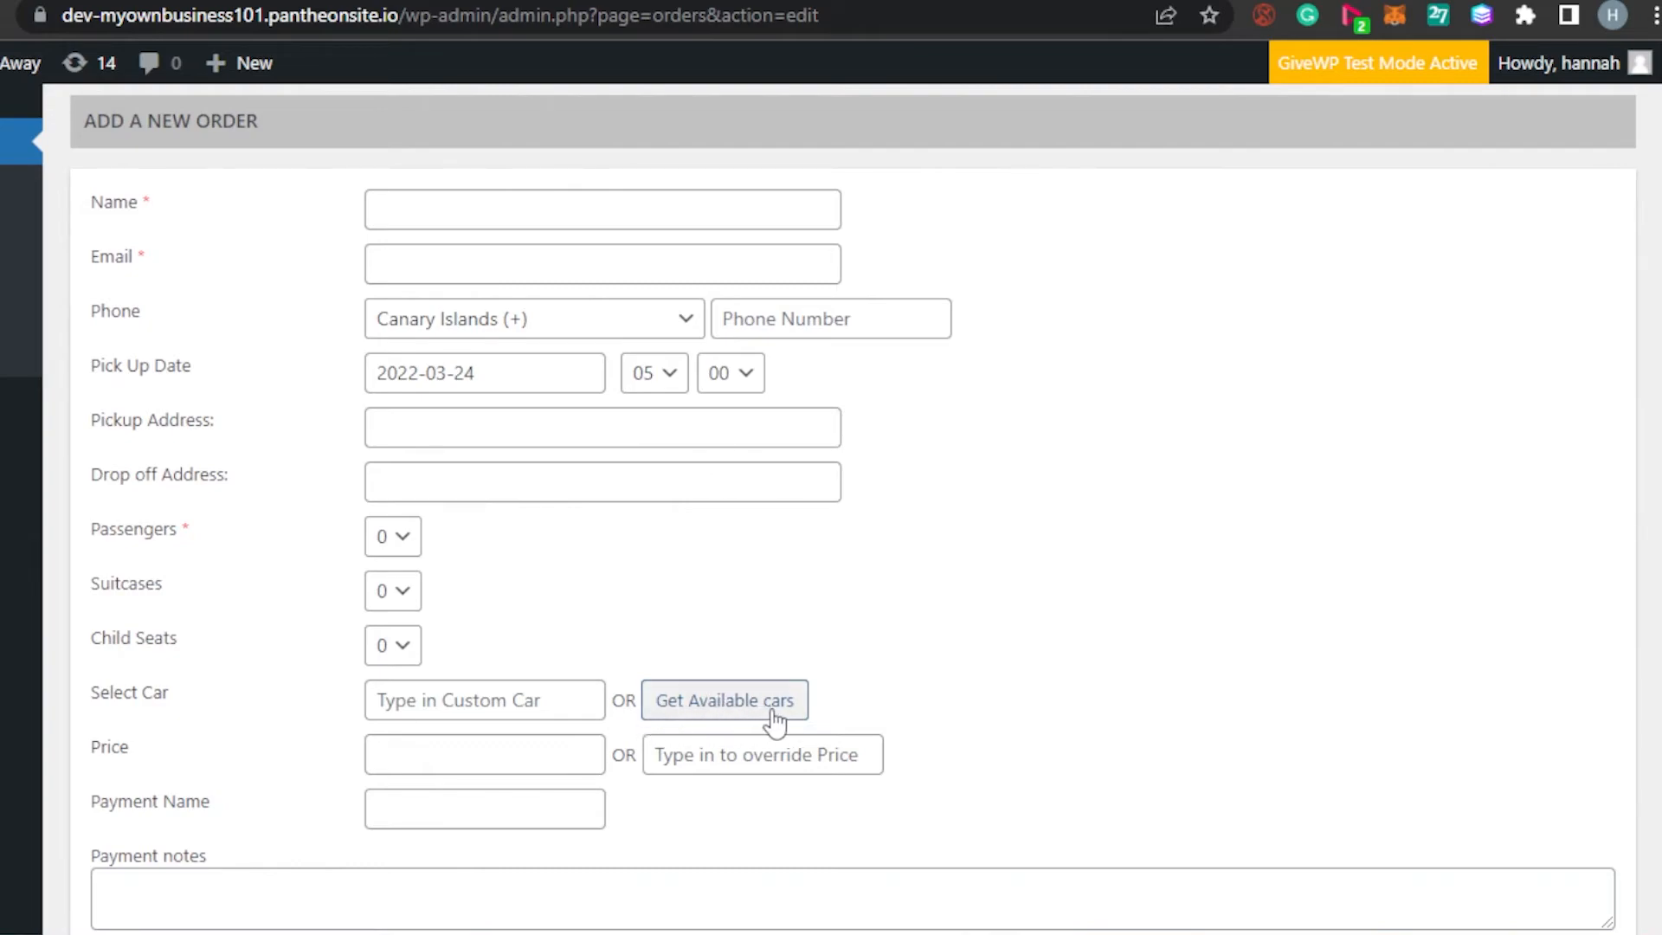
scroll(831, 509, "down", 2)
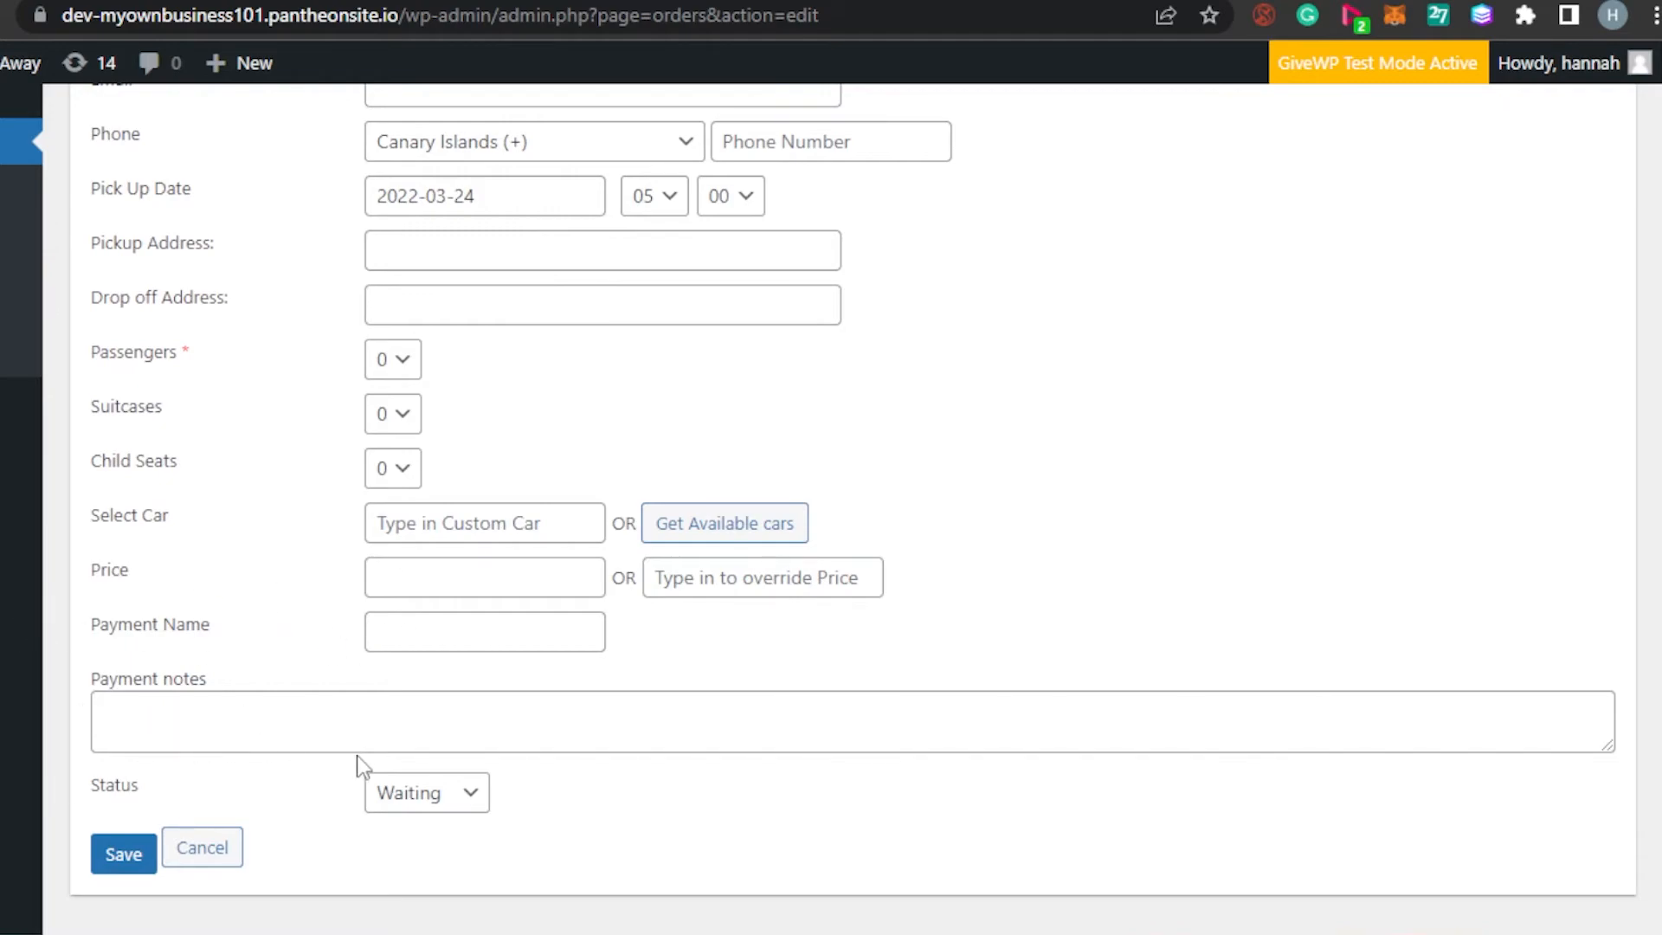
left_click(464, 792)
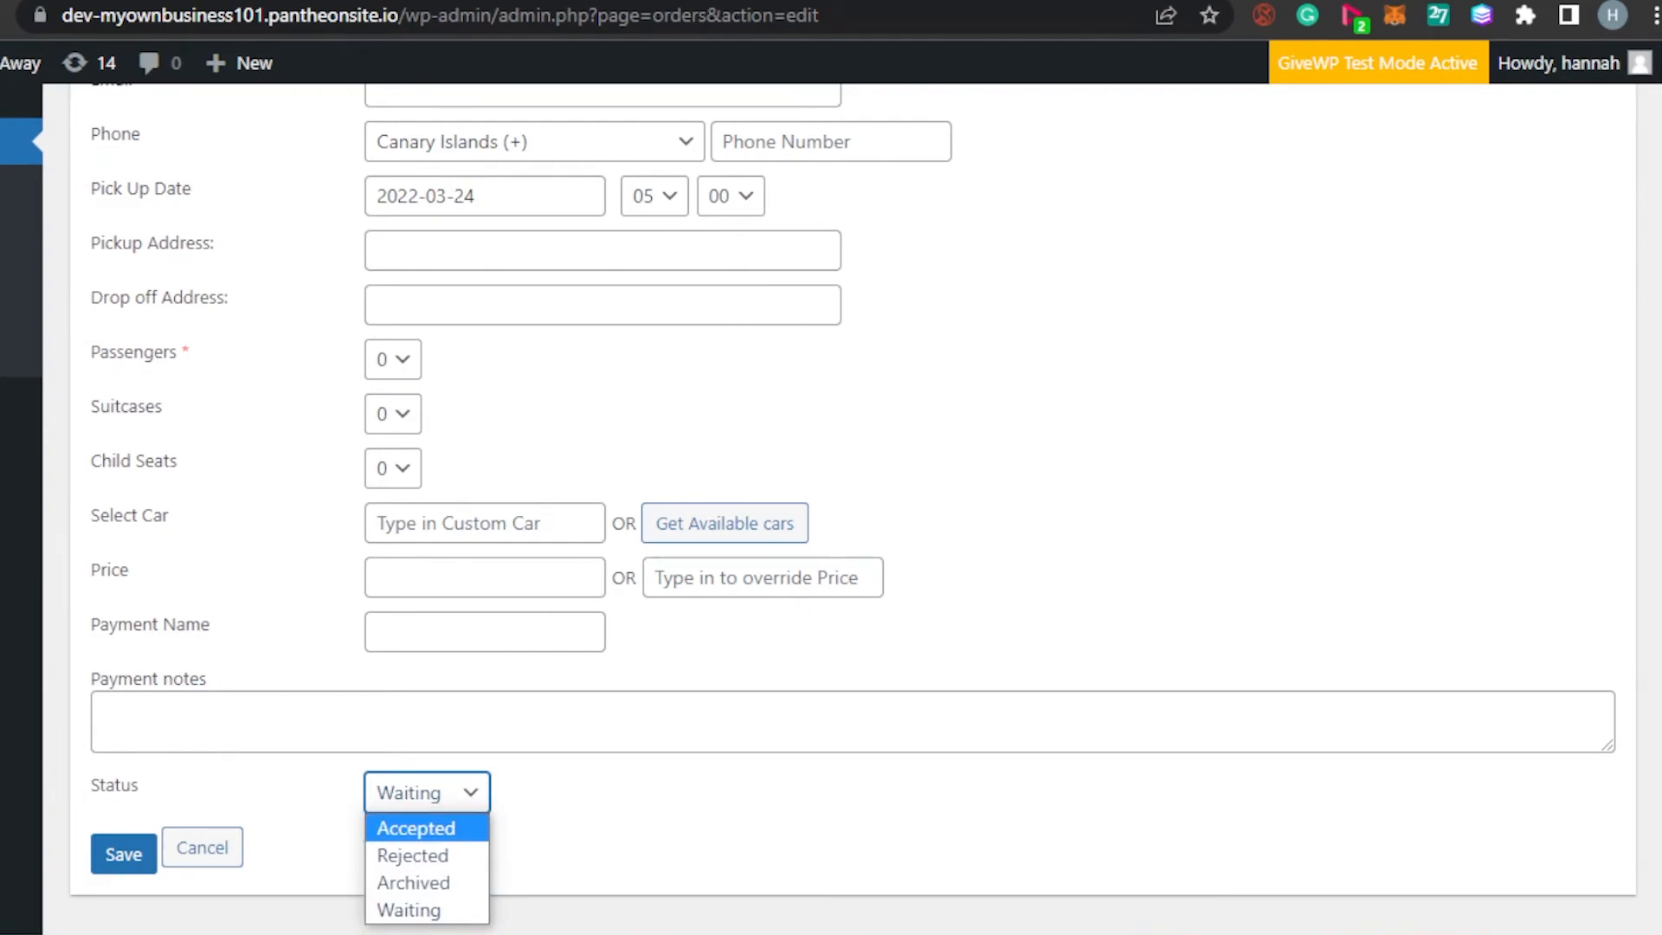
scroll(887, 325, "up", 5)
scroll(887, 326, "down", 5)
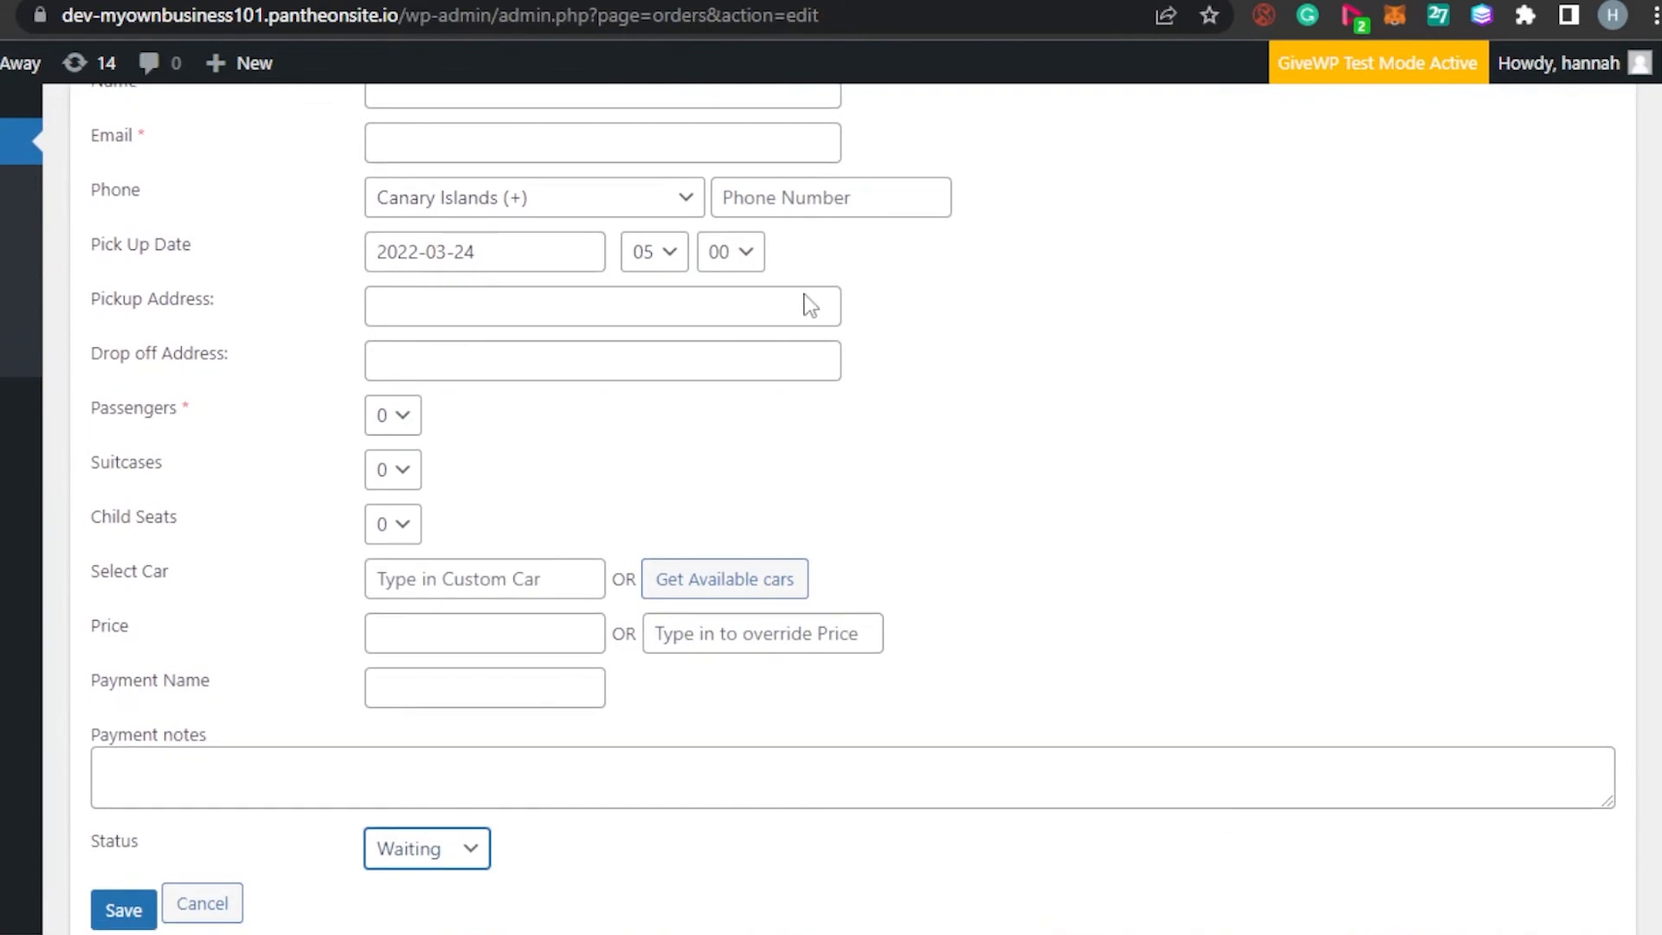
scroll(546, 476, "down", 2)
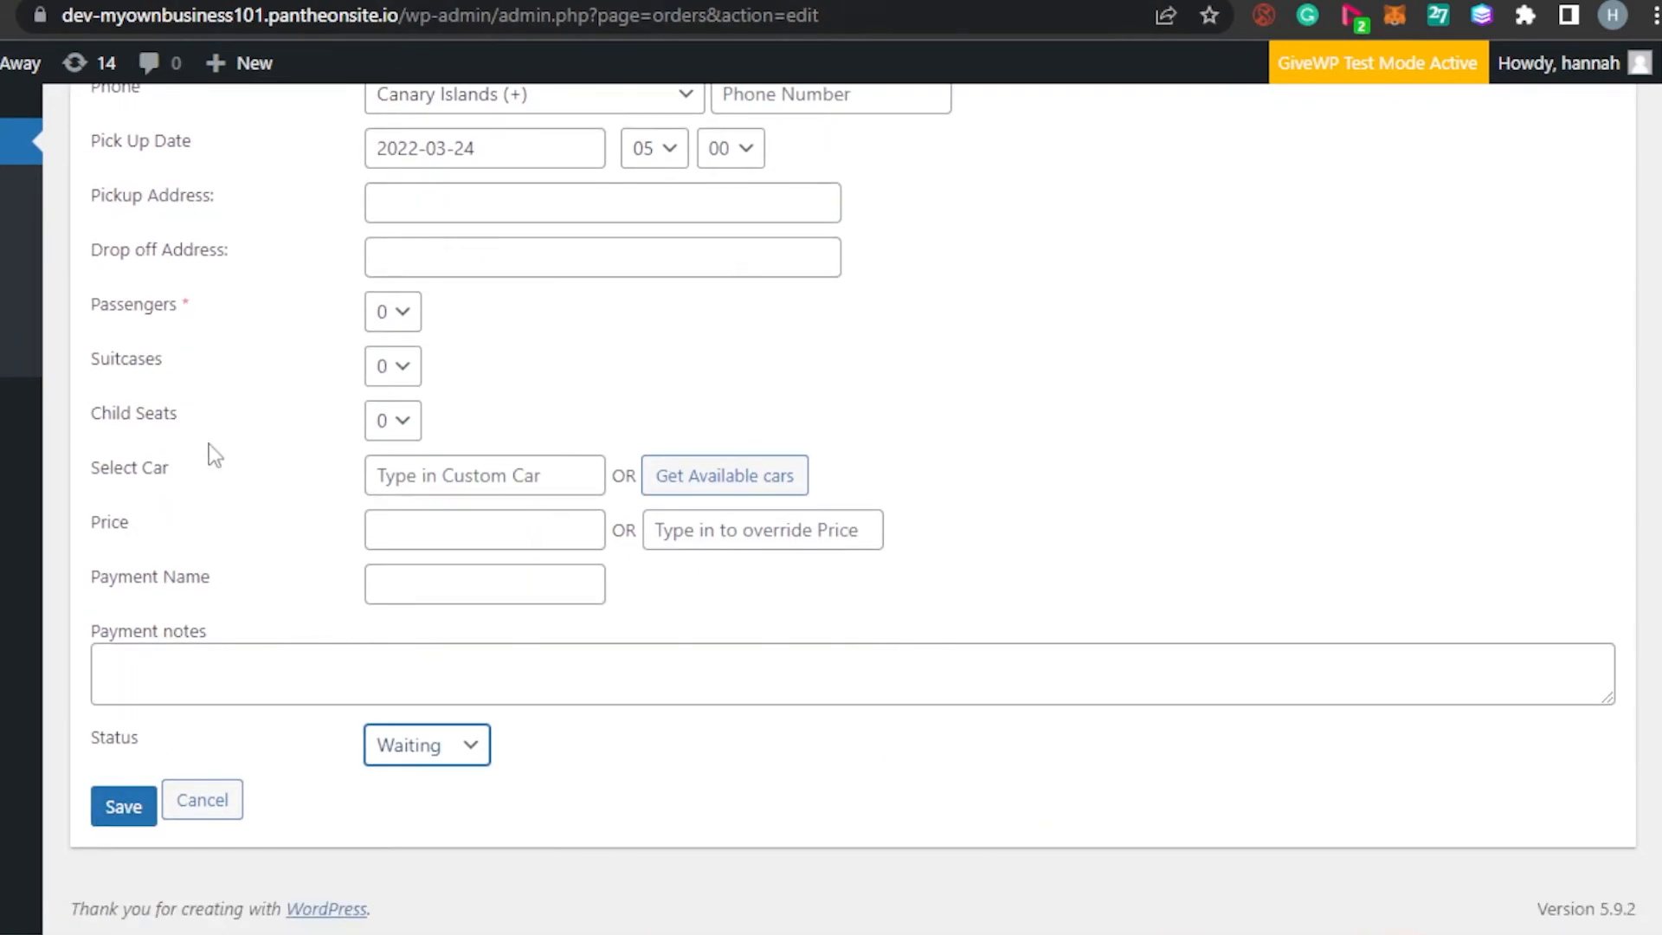
Enter the customer's name in the new order and move on to the Email field
scroll(786, 378, "up", 5)
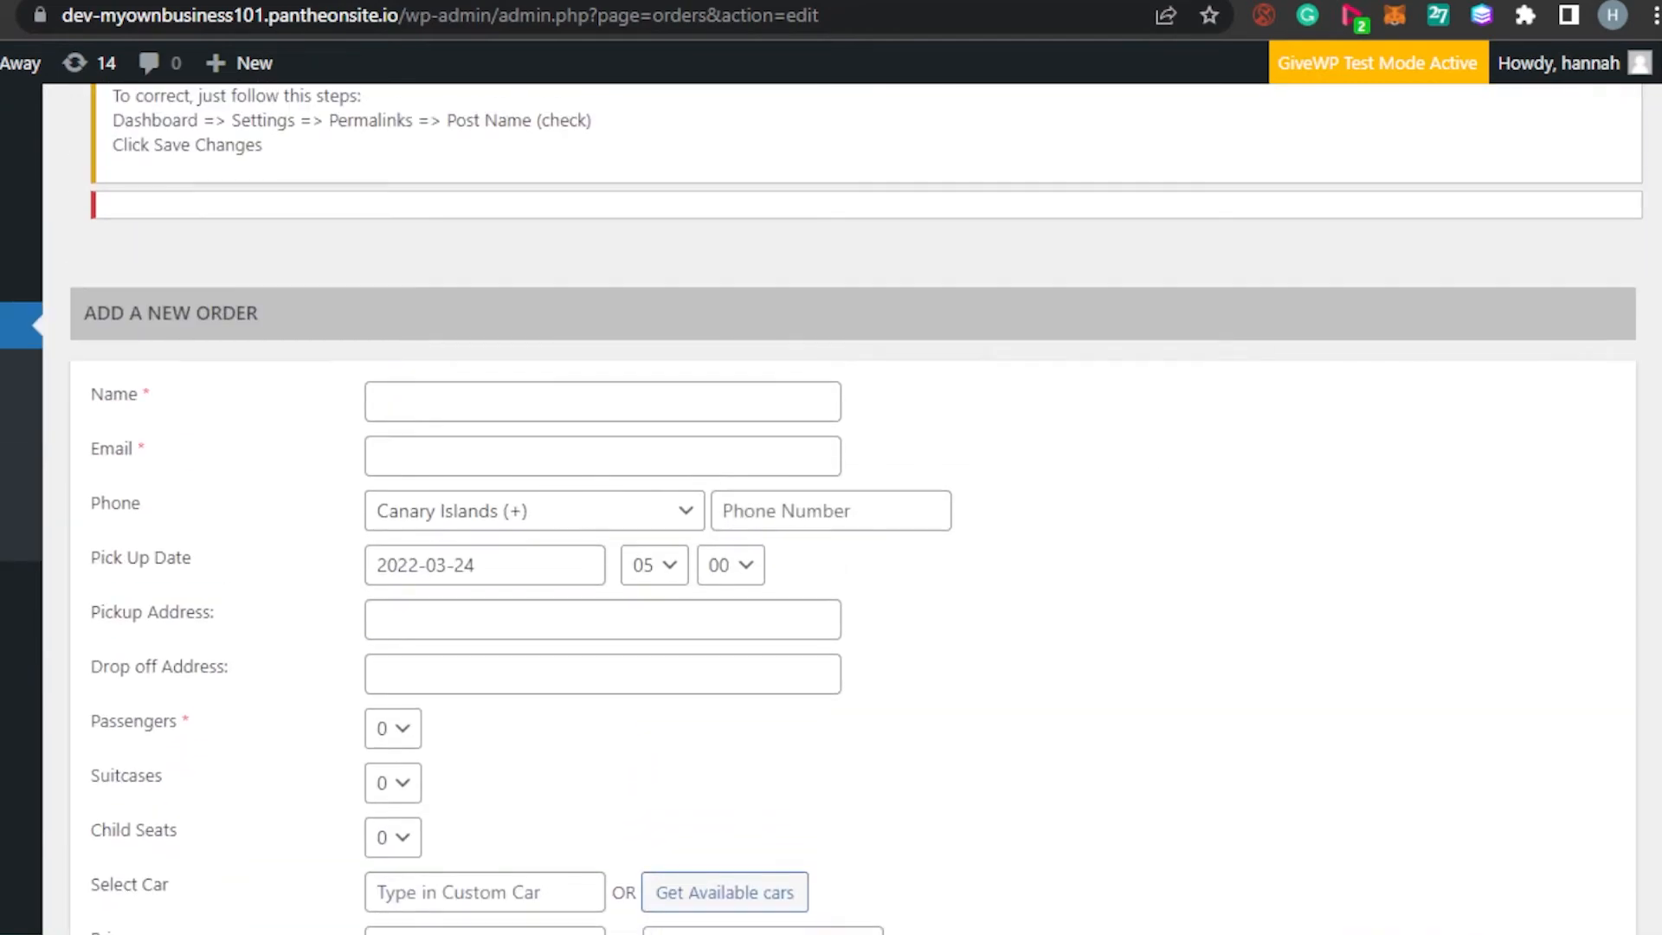
left_click(597, 412)
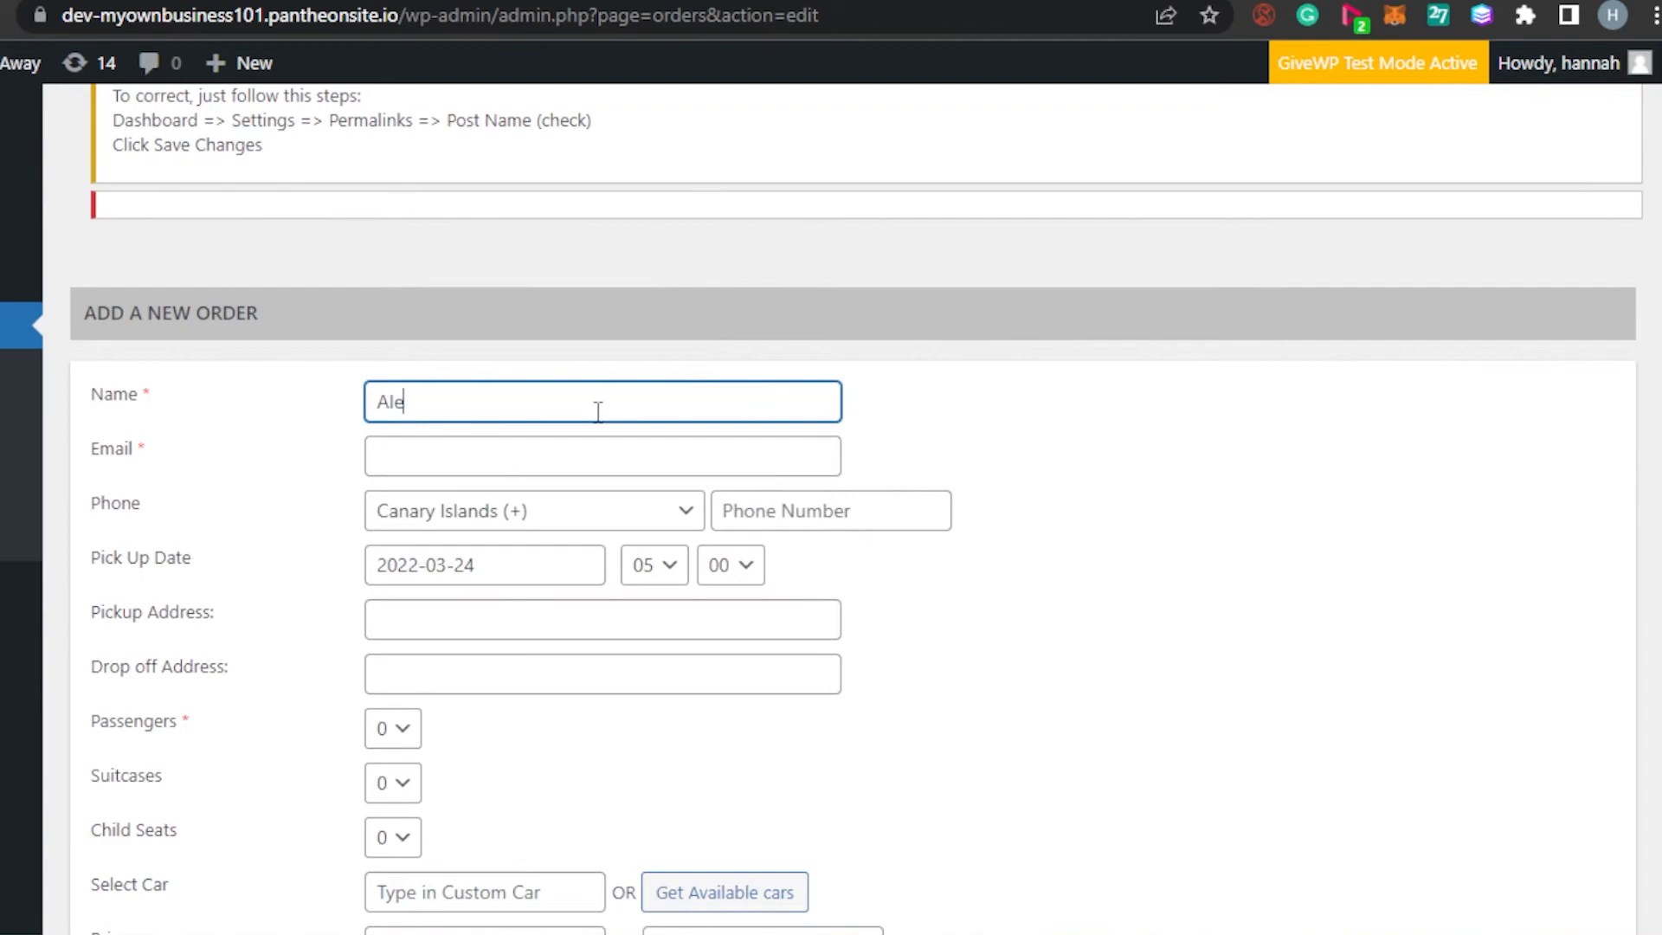
left_click(593, 441)
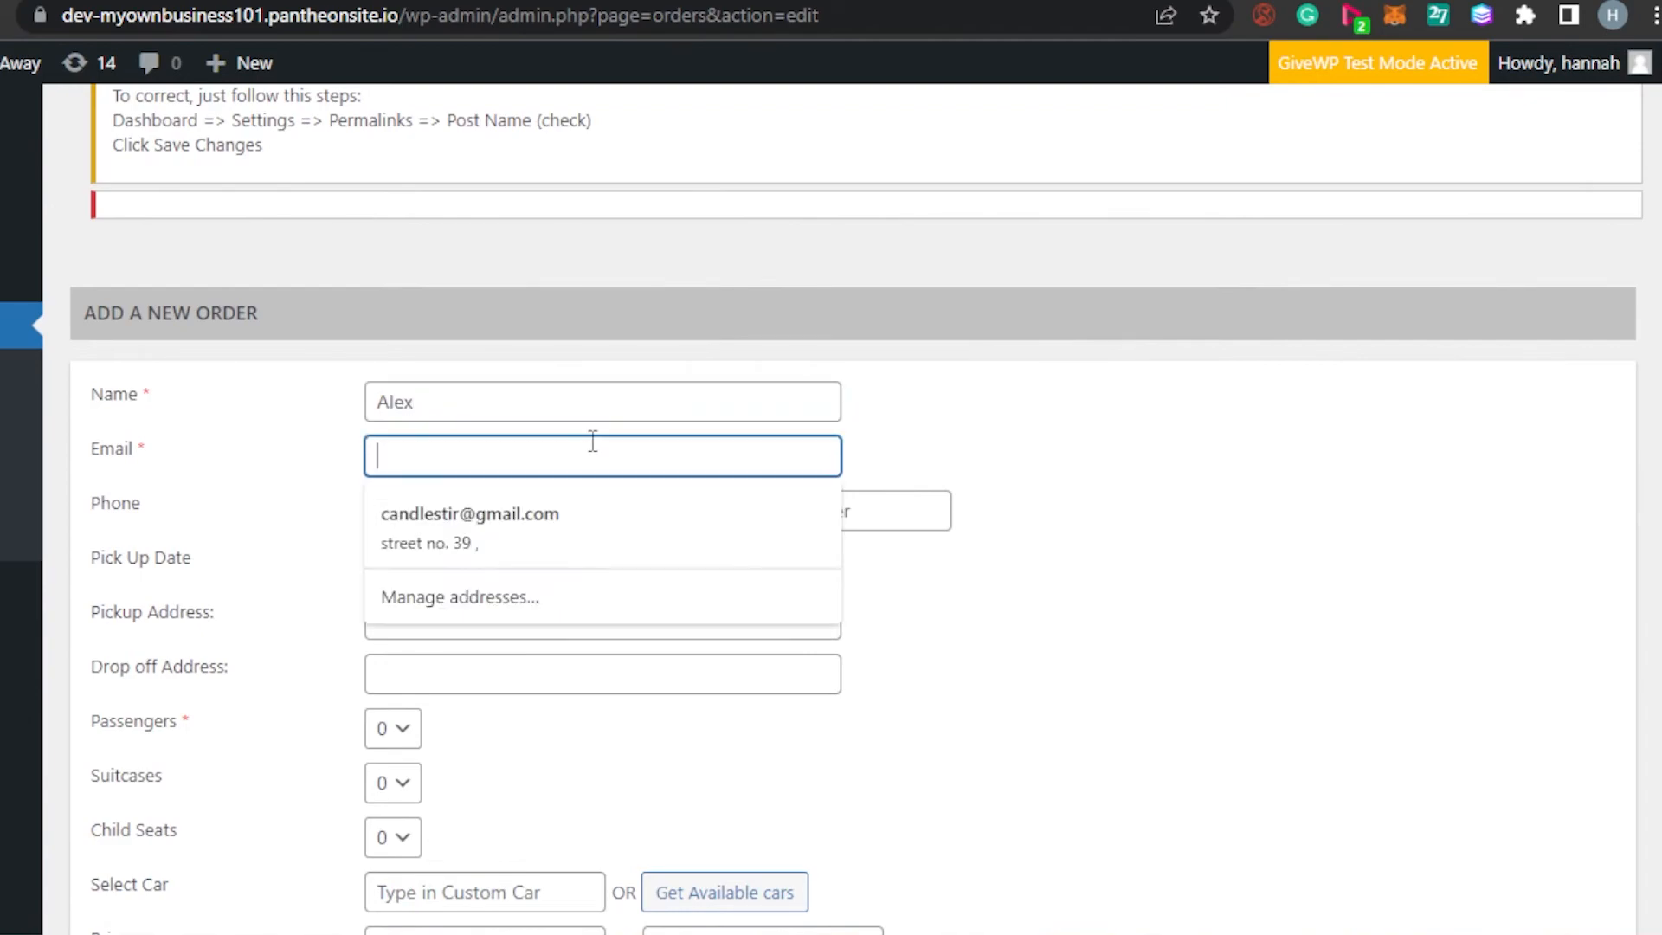
scroll(169, 680, "down", 5)
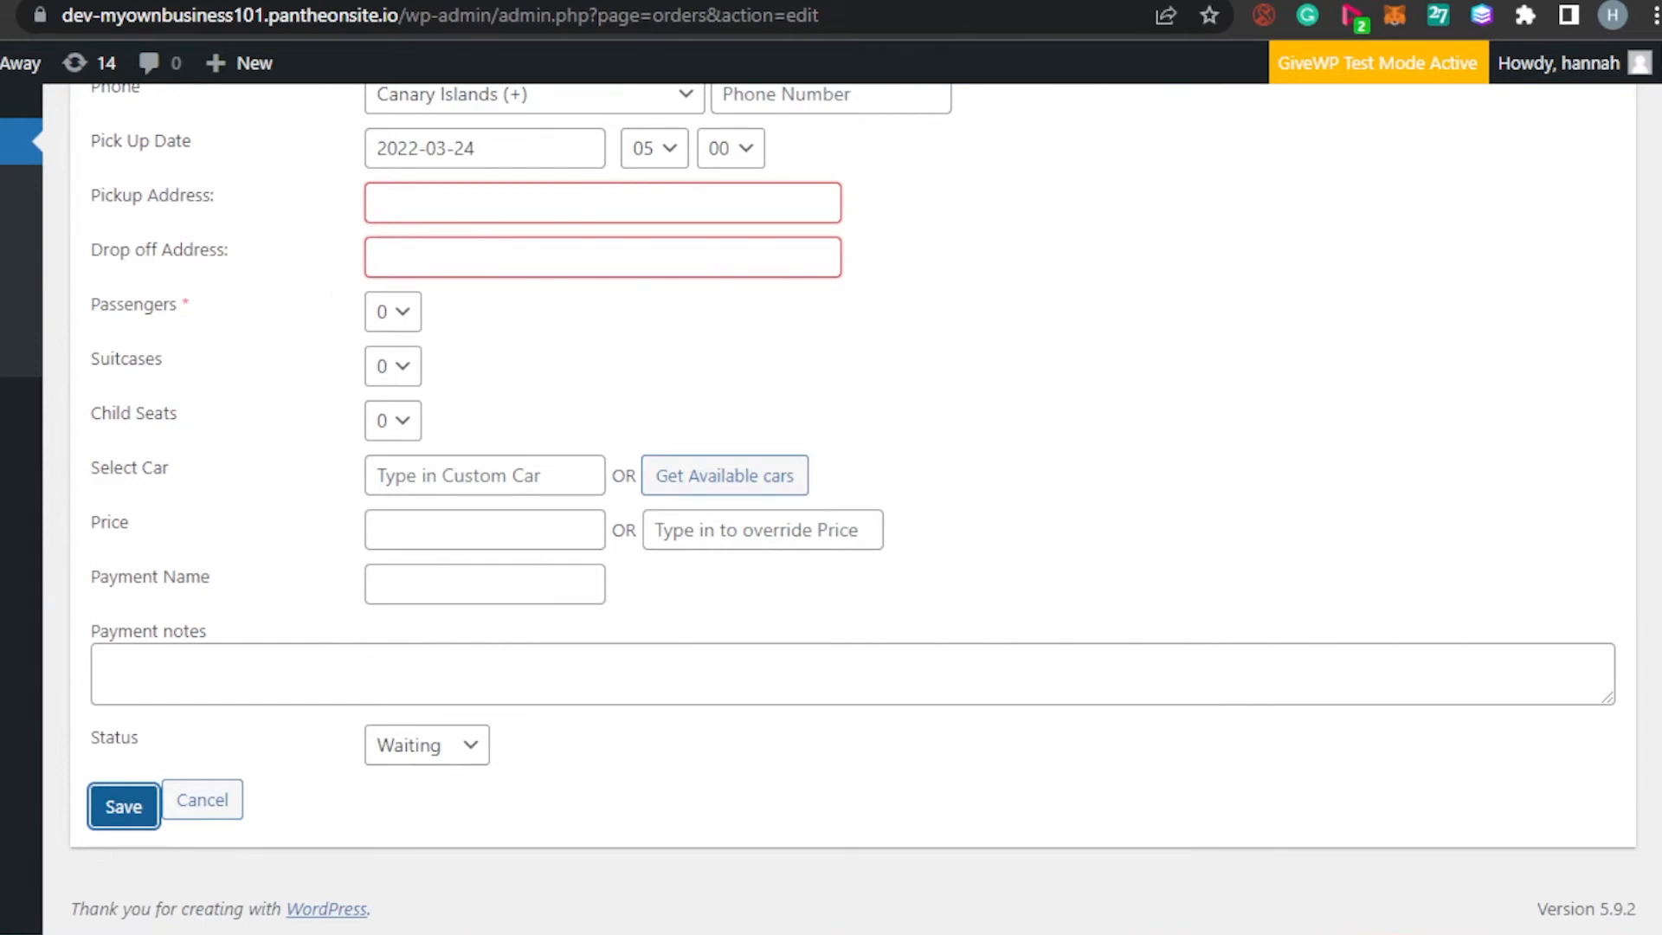
scroll(831, 519, "up", 6)
scroll(831, 519, "down", 2)
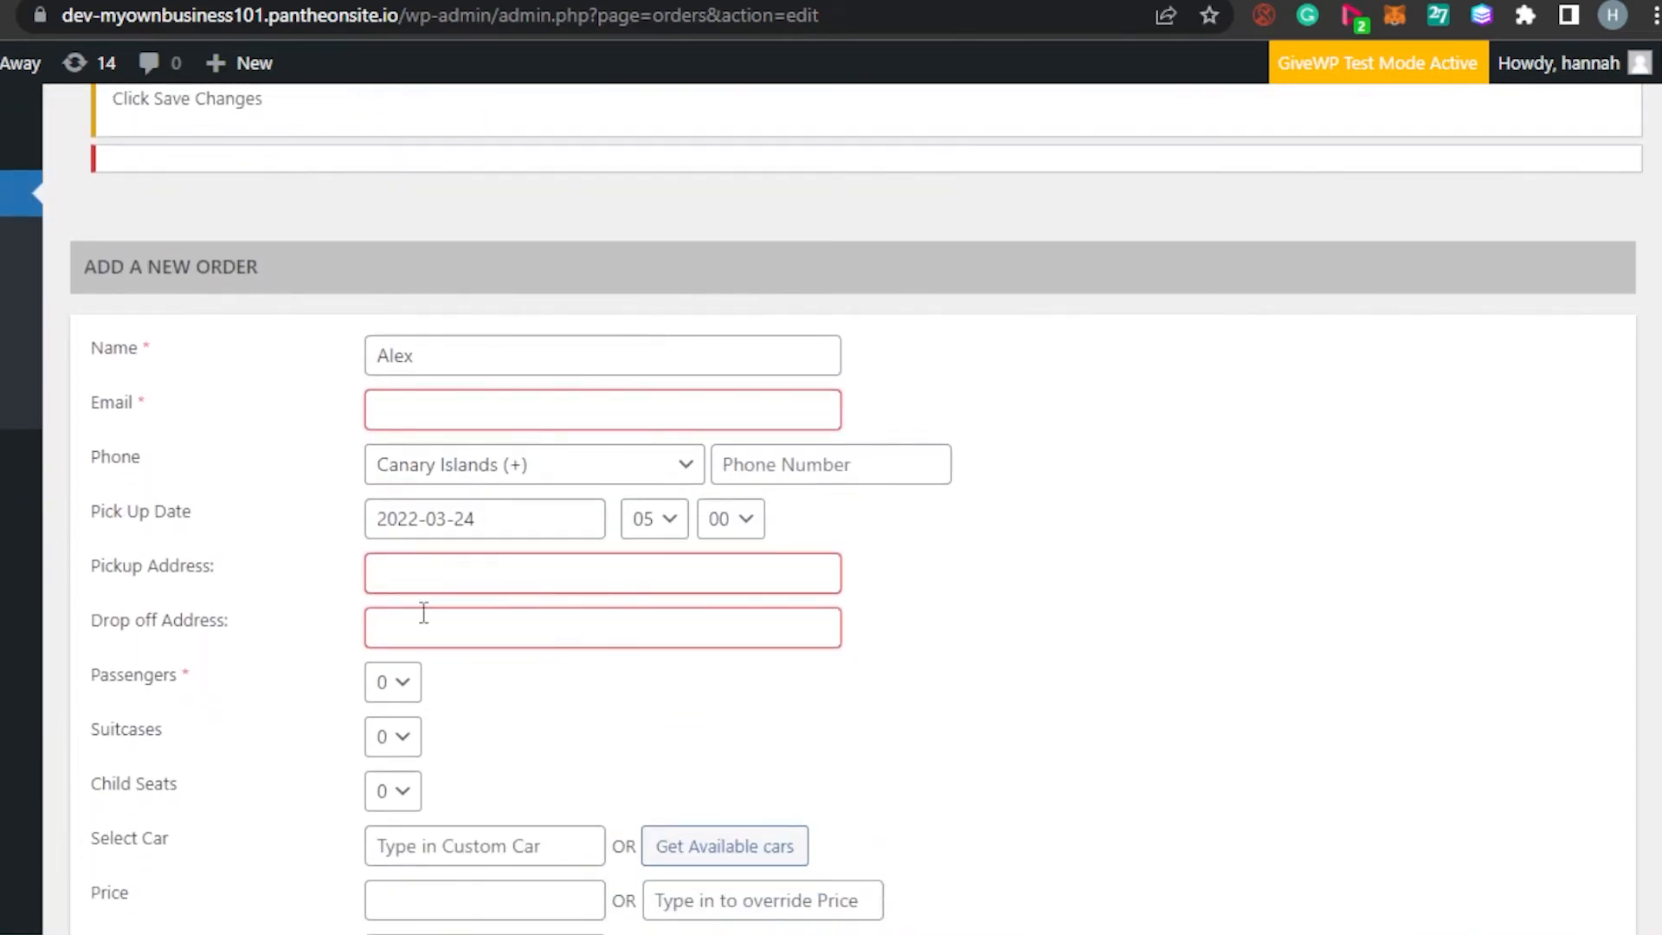
scroll(1333, 429, "down", 4)
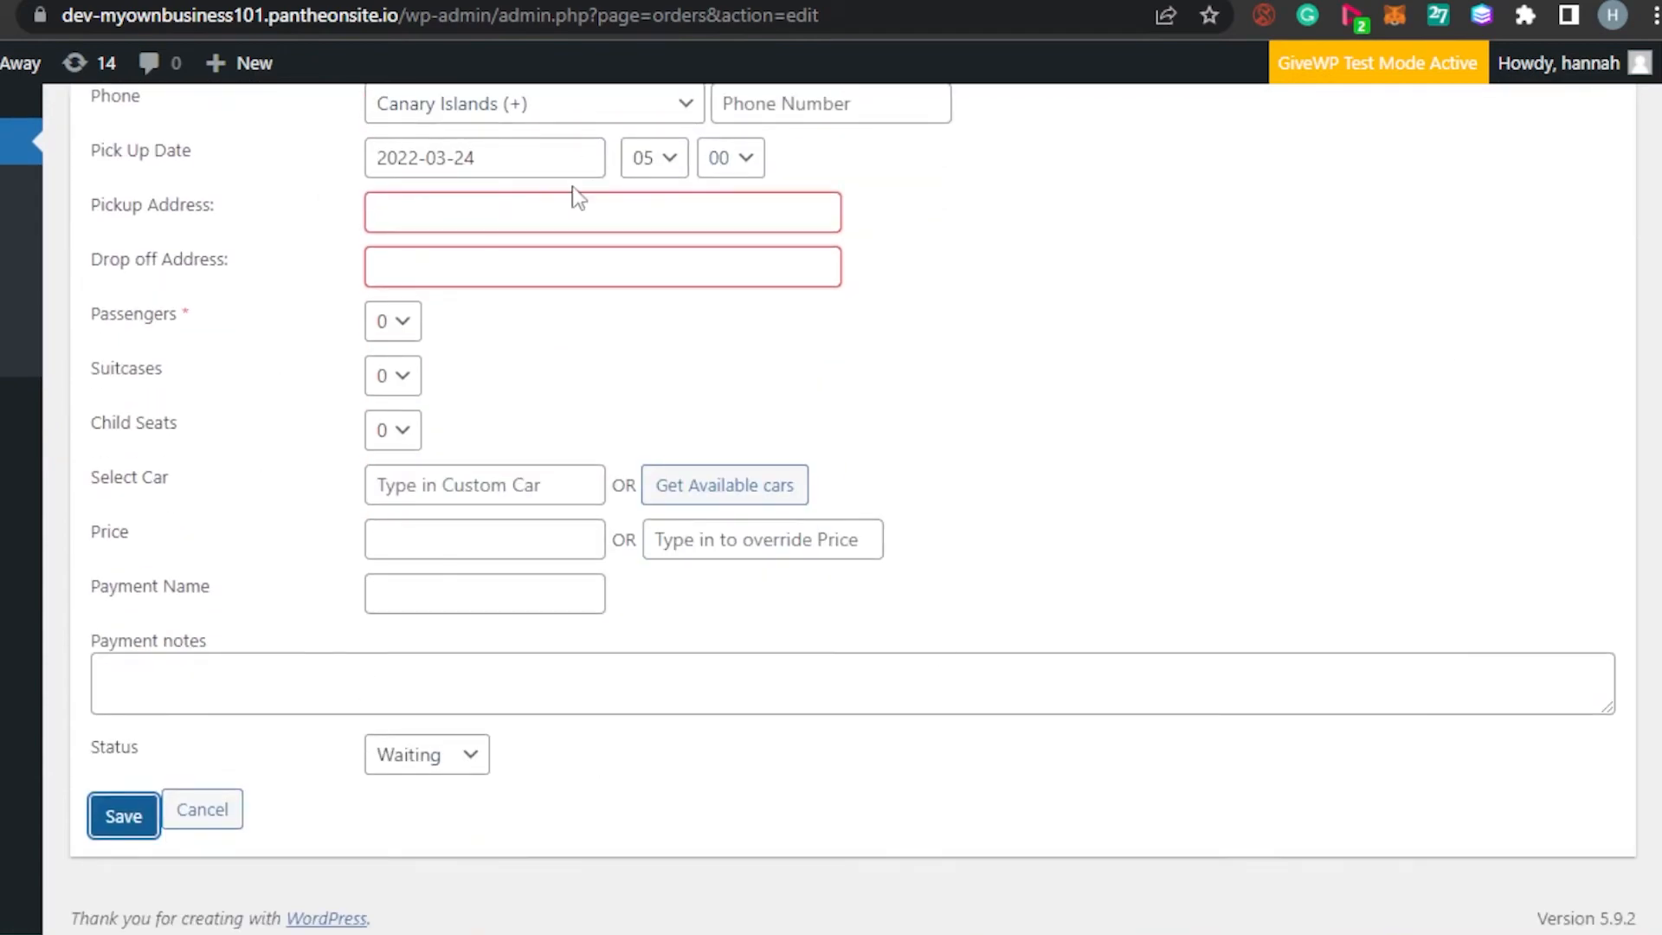
scroll(887, 218, "up", 6)
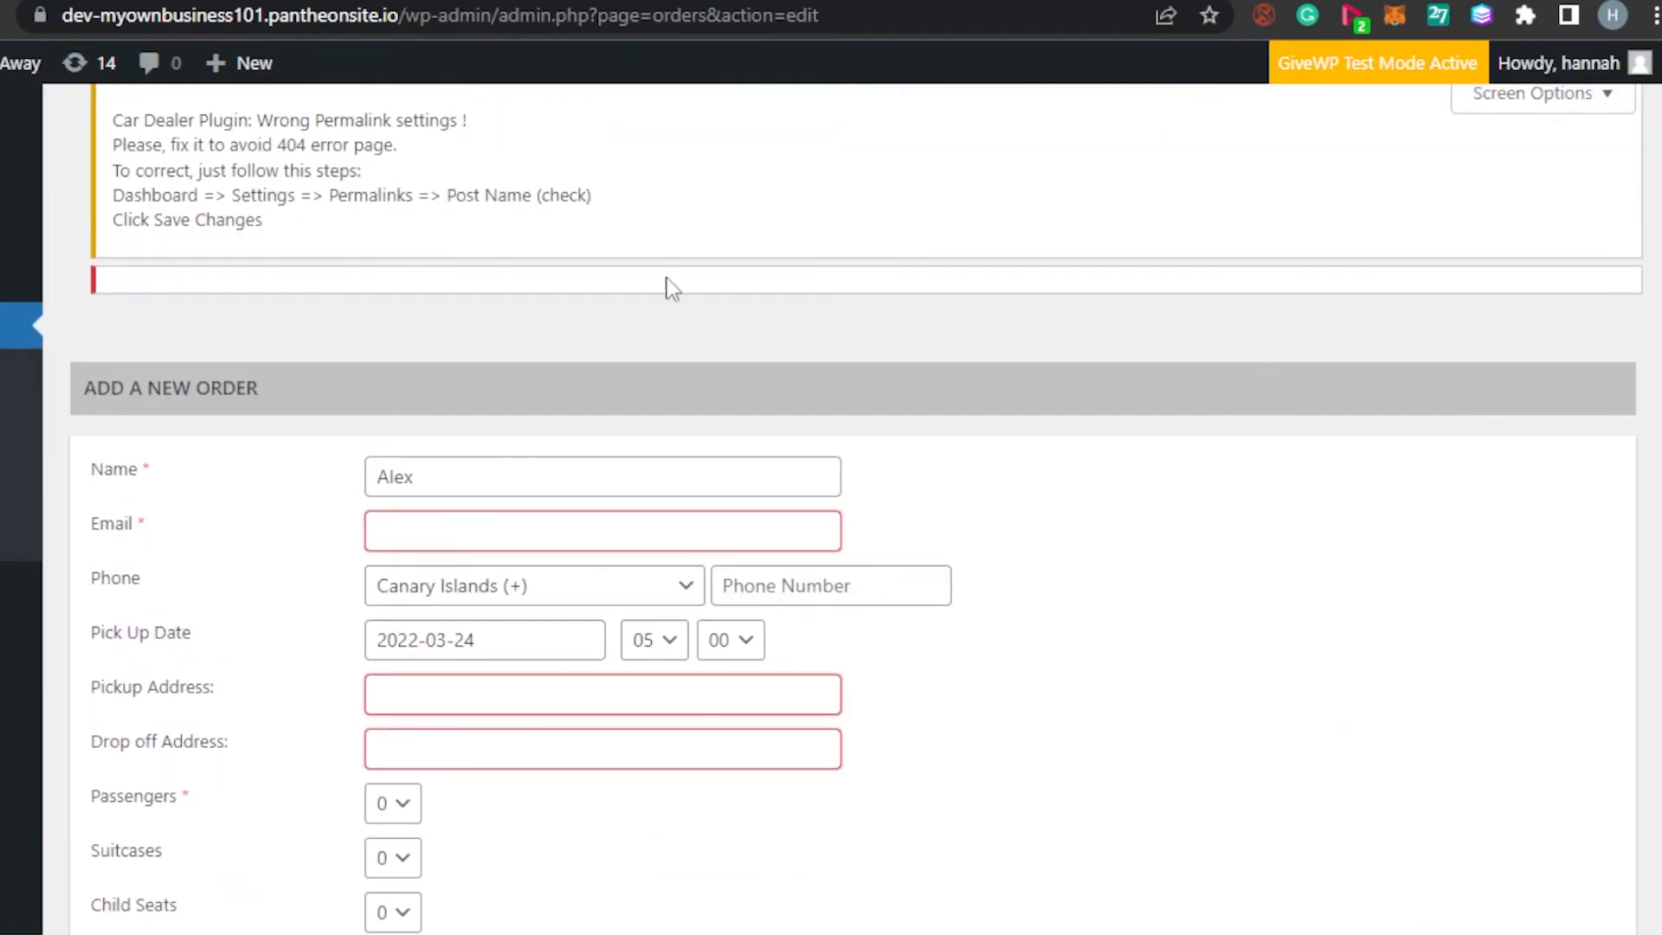